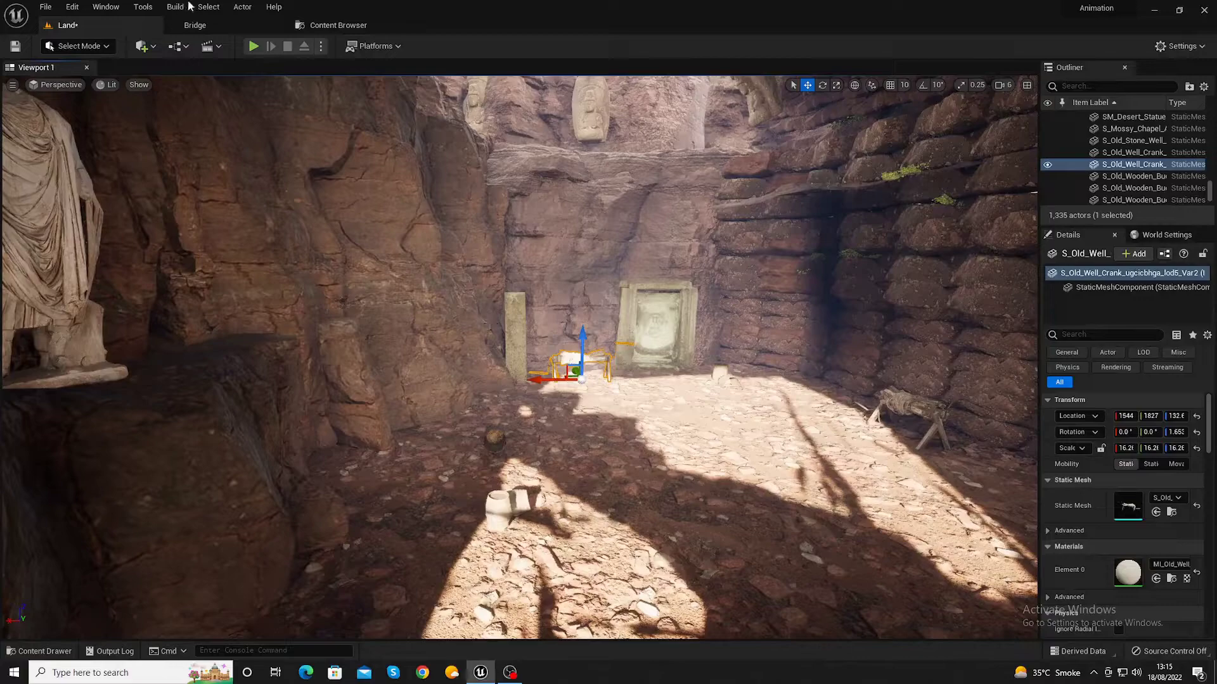
- Drag the Wooden Wheel from Quixel Bridge's Historical 3D assets onto the Land level
{"action": "left_click", "coordinate": [221, 28]}
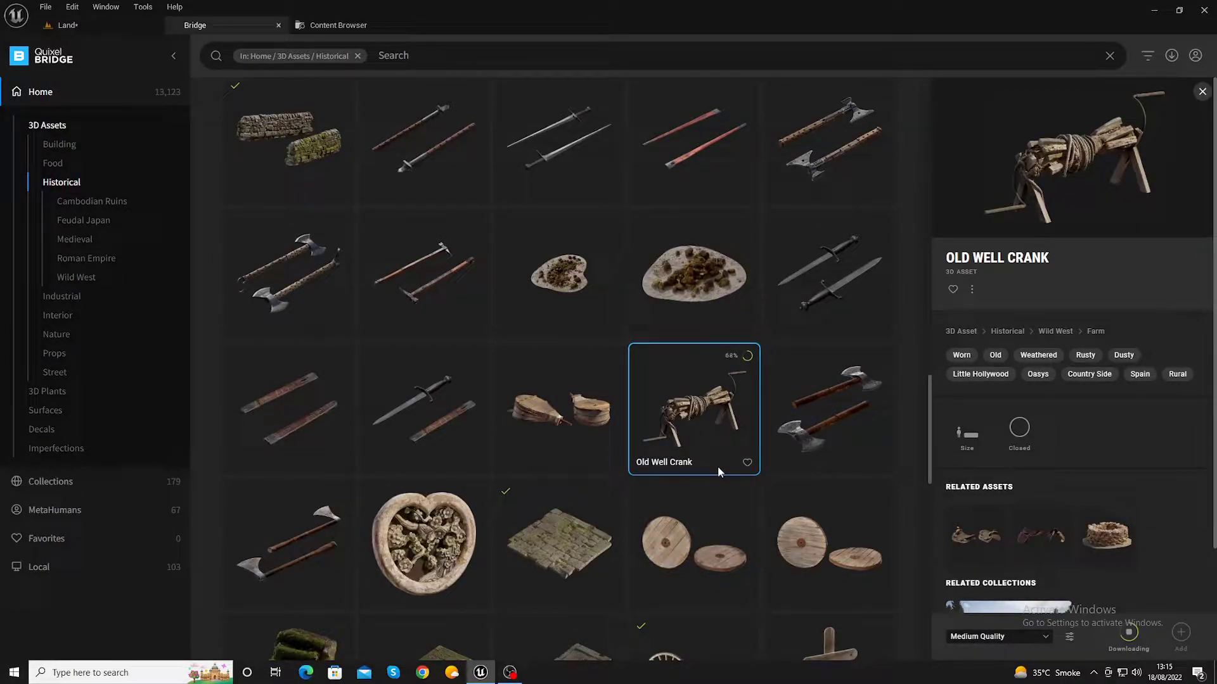
{"action": "scroll", "coordinate": [718, 466], "scroll_direction": "down", "scroll_amount": 1}
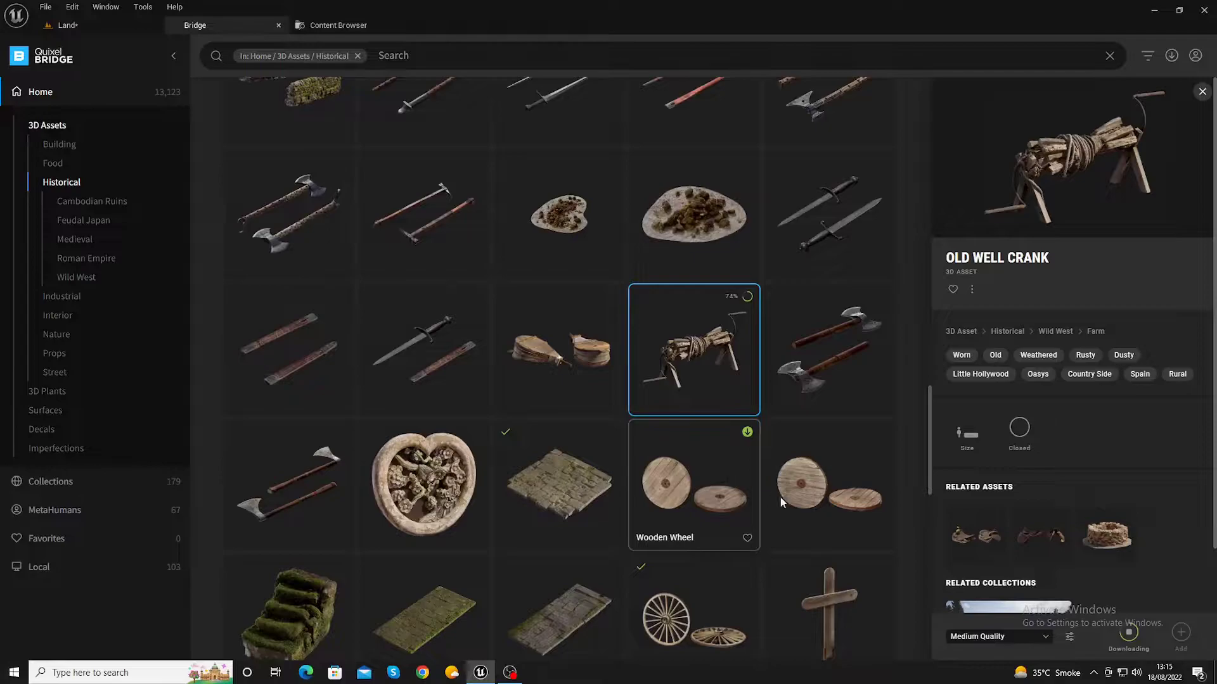
{"action": "scroll", "coordinate": [780, 497], "scroll_direction": "down", "scroll_amount": 2}
{"action": "mouse_move", "coordinate": [657, 332]}
{"action": "left_mouse_down"}
{"action": "mouse_move", "coordinate": [792, 449]}
{"action": "mouse_move", "coordinate": [795, 424]}
{"action": "left_mouse_up"}
- Focus on the dropped Wooden Wheel and Alt-drag a duplicate upward above it
{"action": "key", "text": "r"}
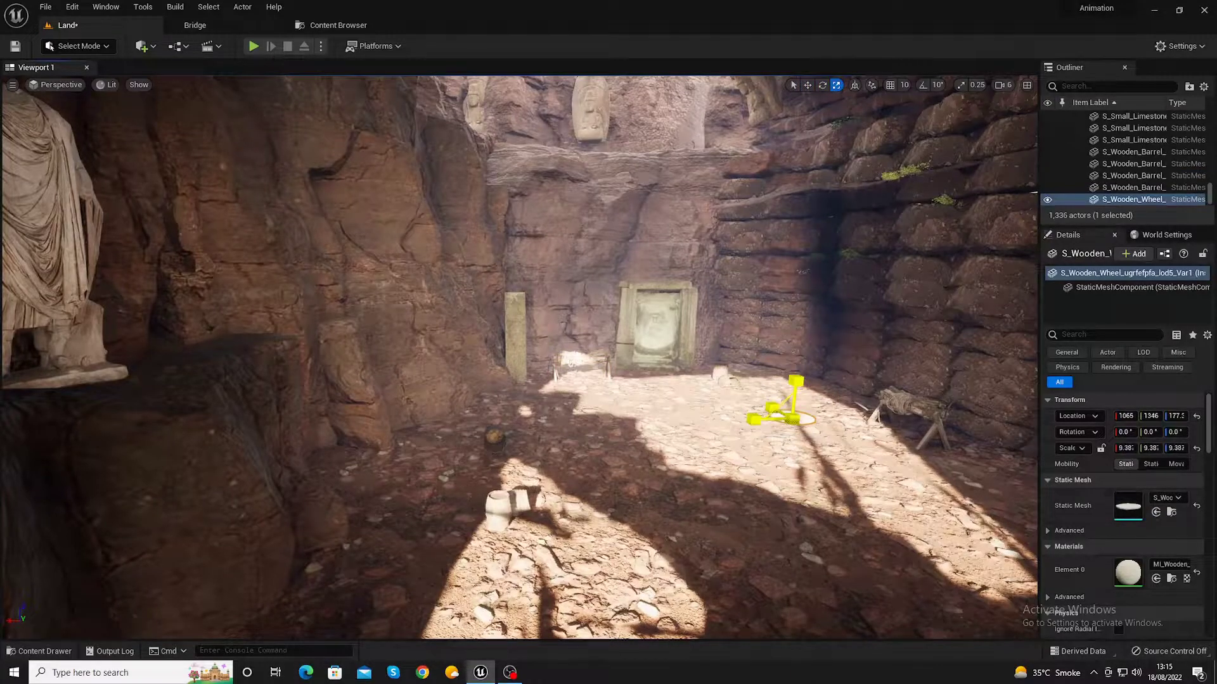
{"action": "key", "text": "w"}
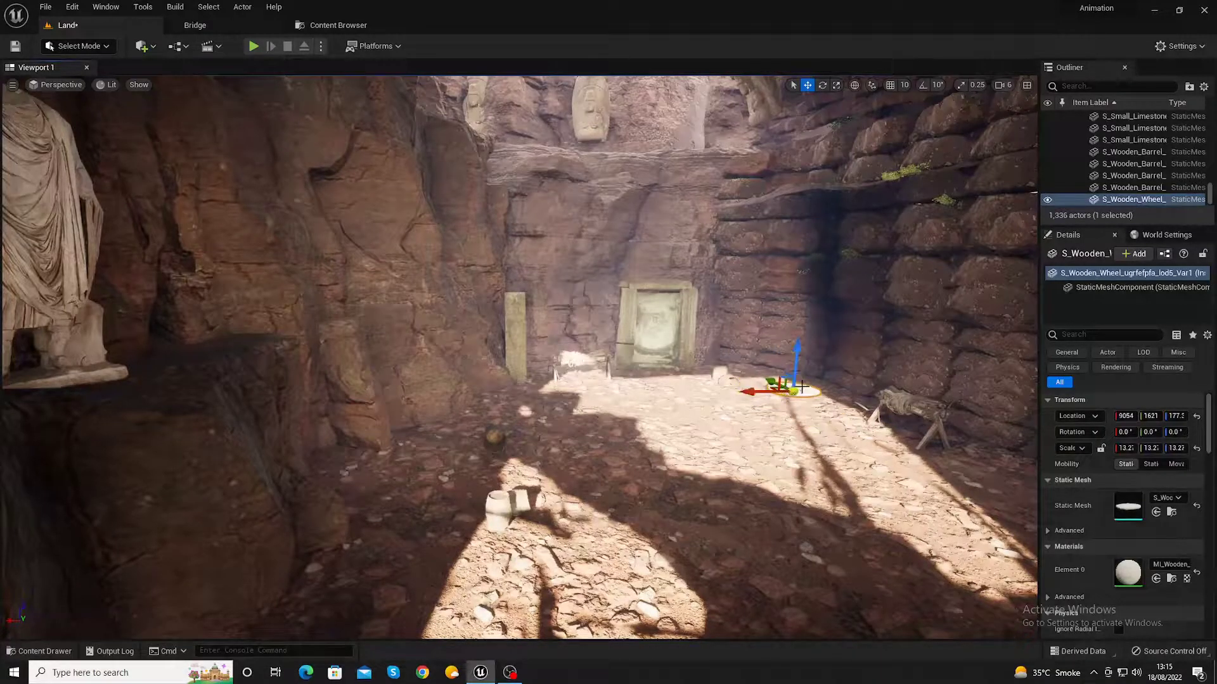
{"action": "key", "text": "e"}
{"action": "key", "text": "r"}
{"action": "key", "text": "w"}
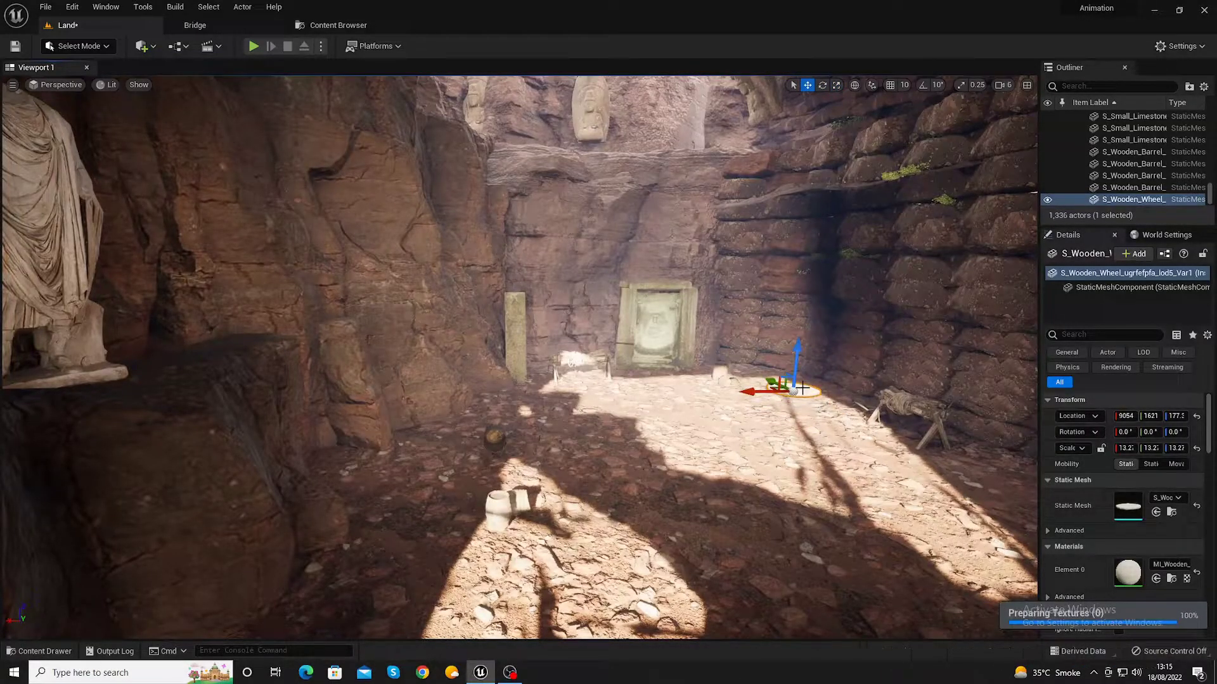
{"action": "key", "text": "f"}
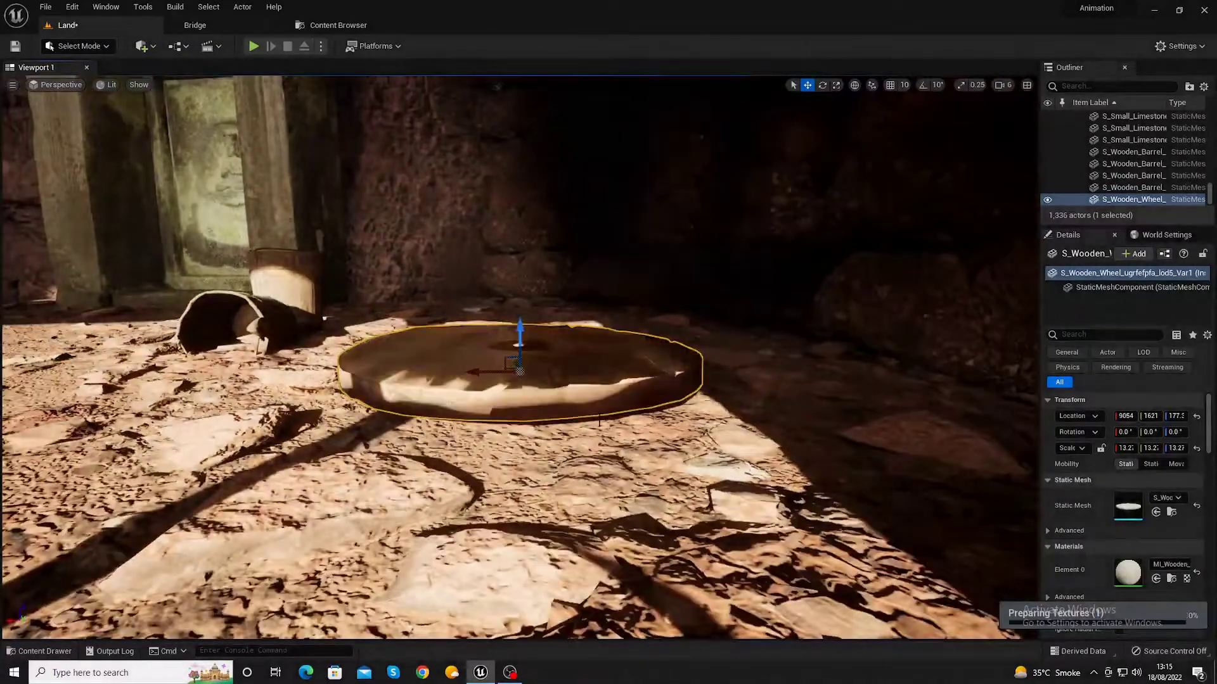
{"action": "left_click_drag", "start_coordinate": [520, 368], "coordinate": [520, 304], "text": "alt"}
{"action": "mouse_move", "coordinate": [518, 349]}
{"action": "left_mouse_down", "text": "alt"}
{"action": "mouse_move", "coordinate": [569, 469]}
{"action": "mouse_move", "coordinate": [527, 377]}
{"action": "left_mouse_up", "text": "alt"}
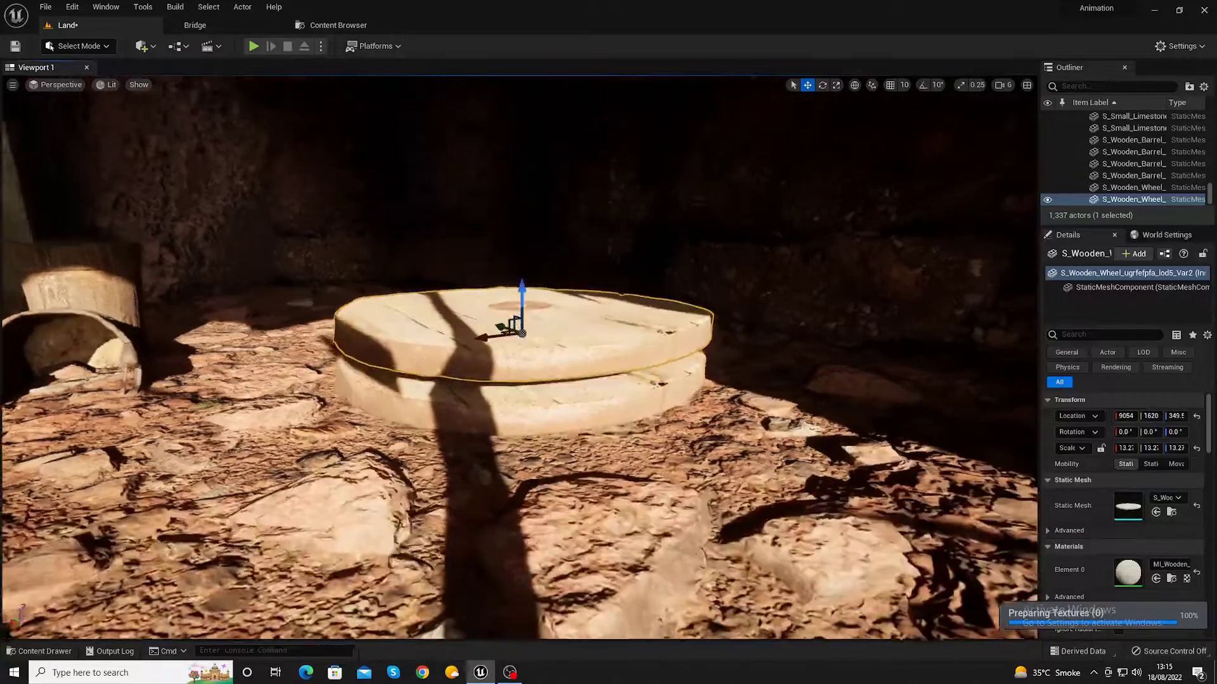
- Tilt the upper wheel about -9.66°, shift it off-centre, and rest both wheels stacked
{"action": "key", "text": "e"}
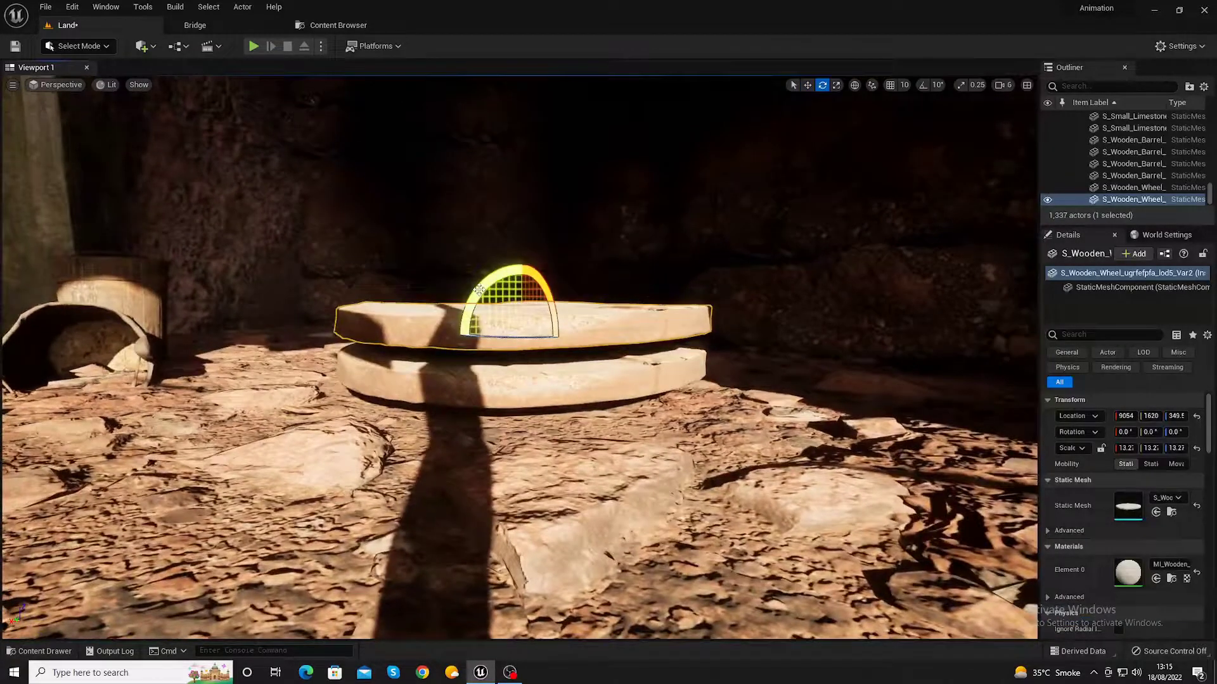
{"action": "left_click_drag", "start_coordinate": [479, 290], "coordinate": [457, 347]}
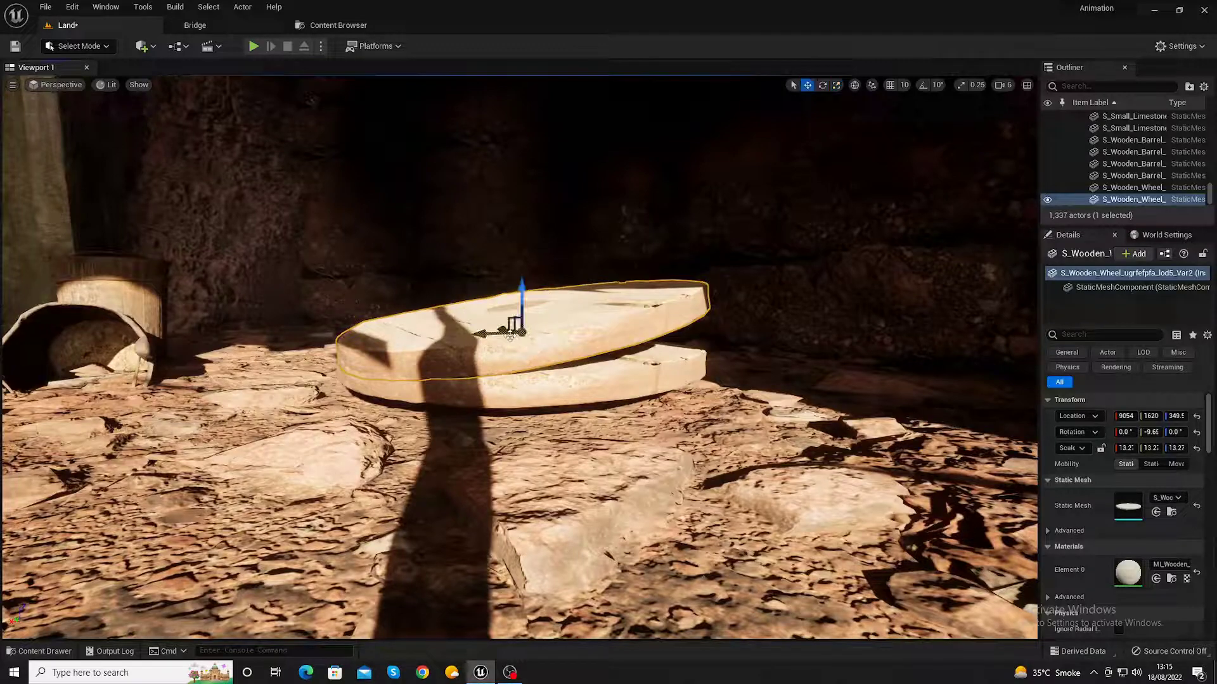
{"action": "left_click_drag", "start_coordinate": [509, 334], "coordinate": [454, 344]}
{"action": "left_click", "coordinate": [567, 398]}
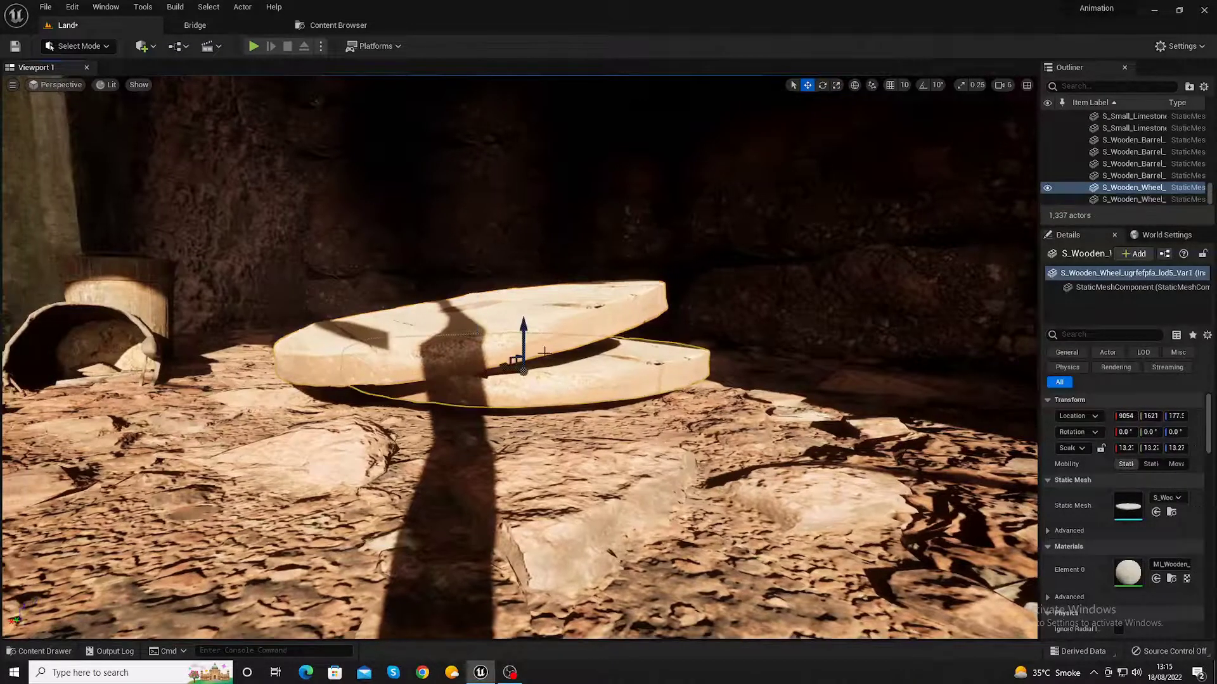
{"action": "left_click_drag", "start_coordinate": [533, 342], "coordinate": [525, 353]}
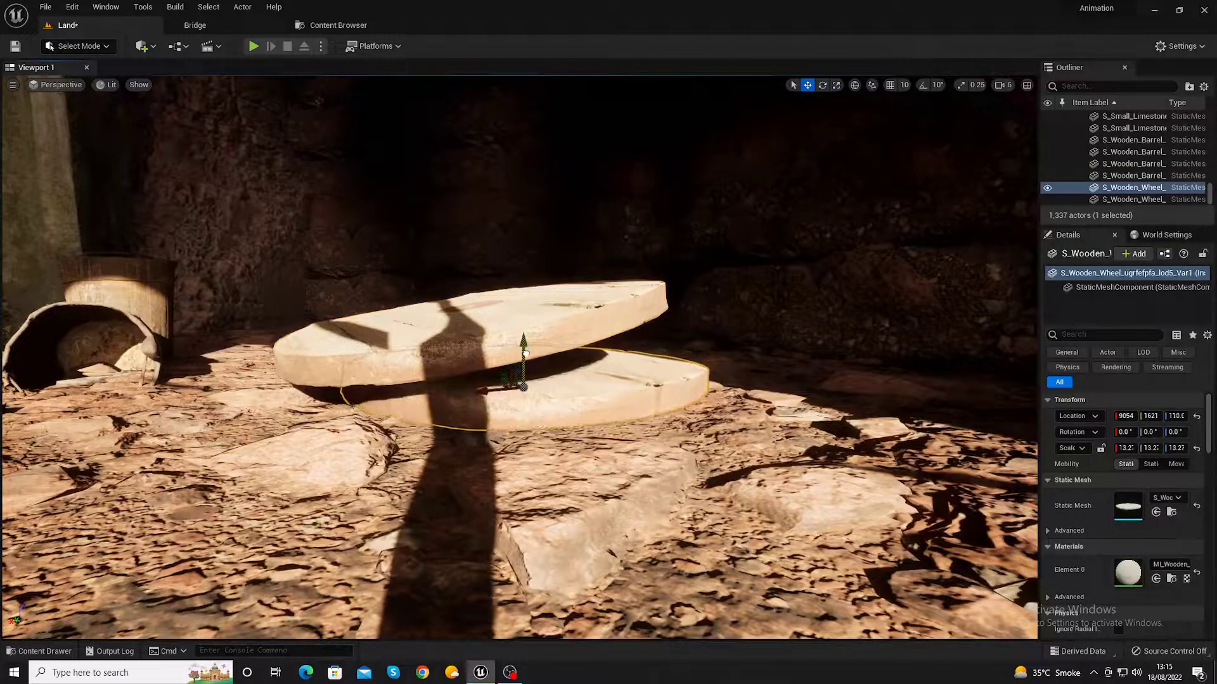
{"action": "left_click", "coordinate": [494, 298]}
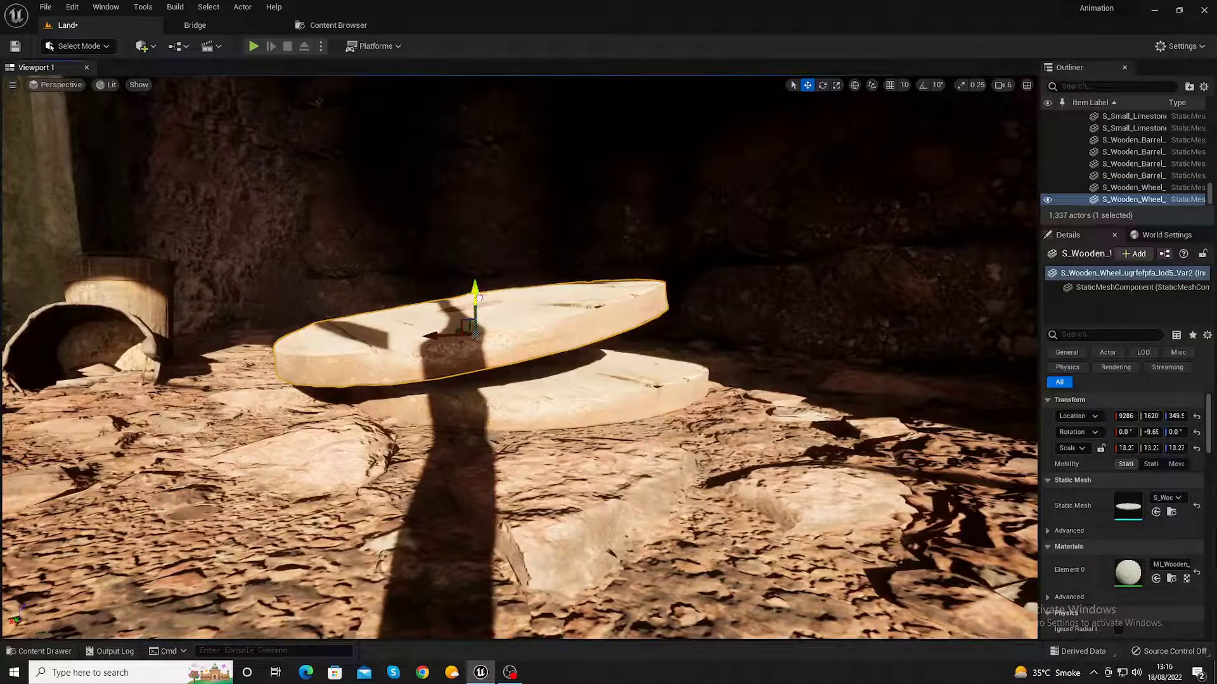
{"action": "left_click_drag", "start_coordinate": [478, 298], "coordinate": [481, 331]}
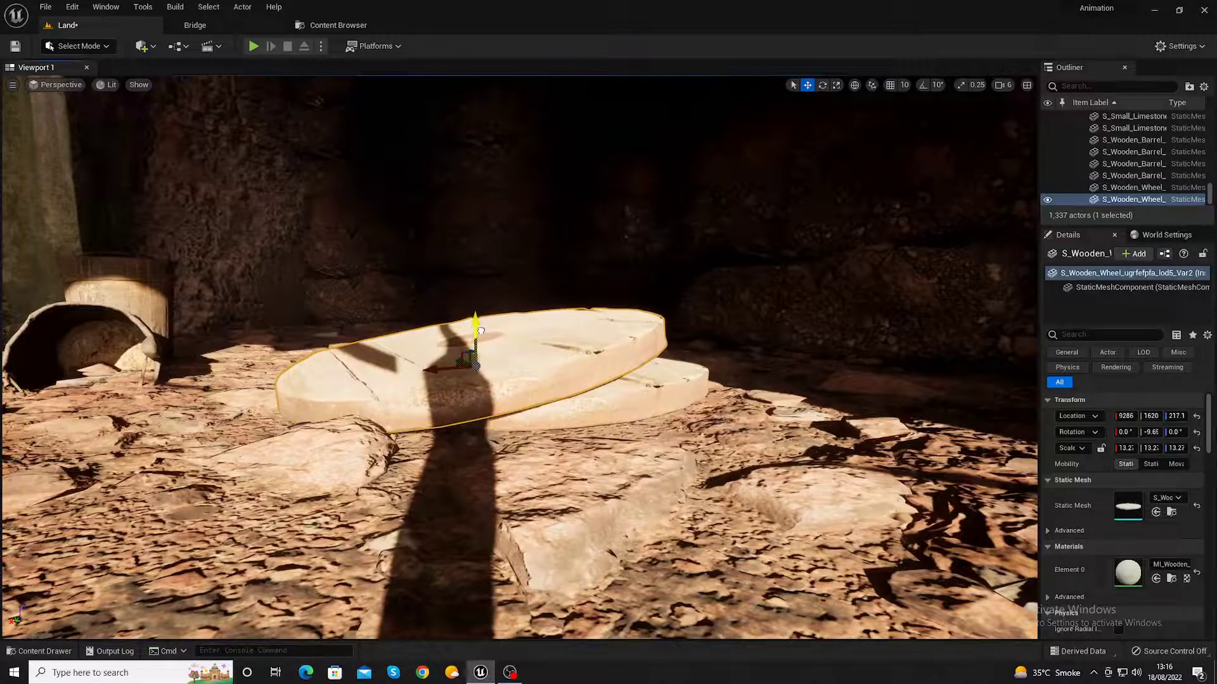
{"action": "left_click_drag", "start_coordinate": [493, 430], "coordinate": [533, 413], "text": "alt"}
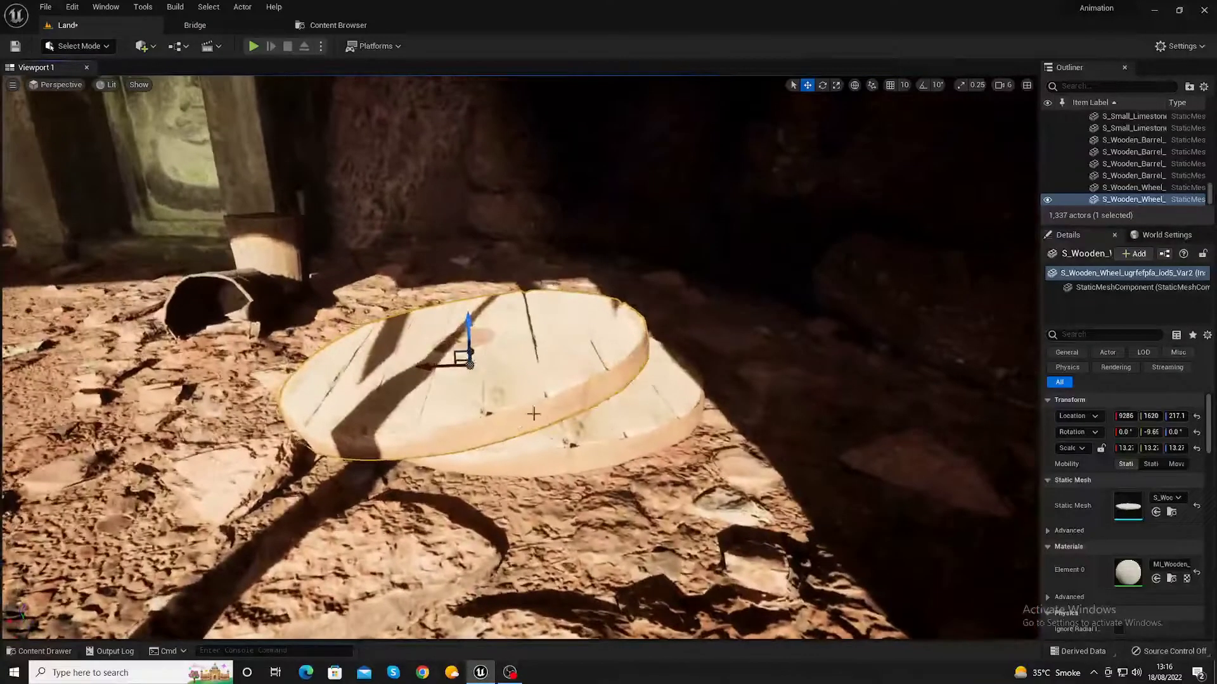
- Alt-drag two more wheel copies upward to build a taller stack
{"action": "left_click", "coordinate": [568, 388]}
{"action": "left_click_drag", "start_coordinate": [532, 362], "coordinate": [524, 303], "text": "alt"}
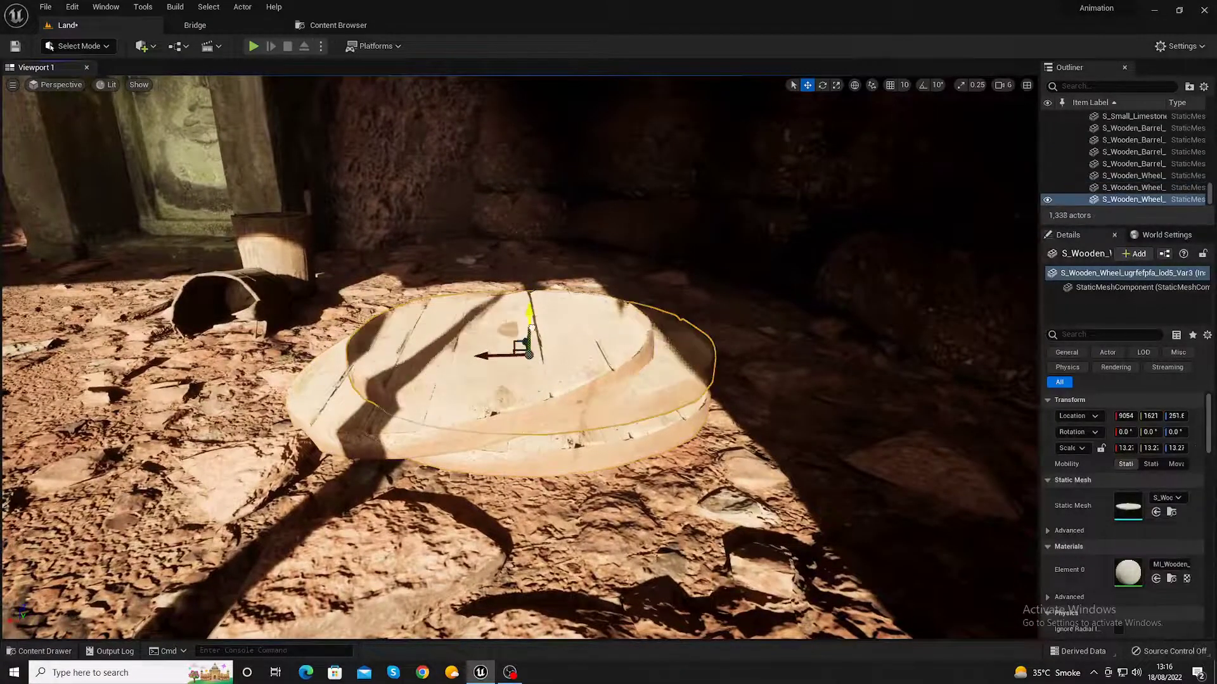
{"action": "left_click_drag", "start_coordinate": [578, 402], "coordinate": [579, 444], "text": "alt"}
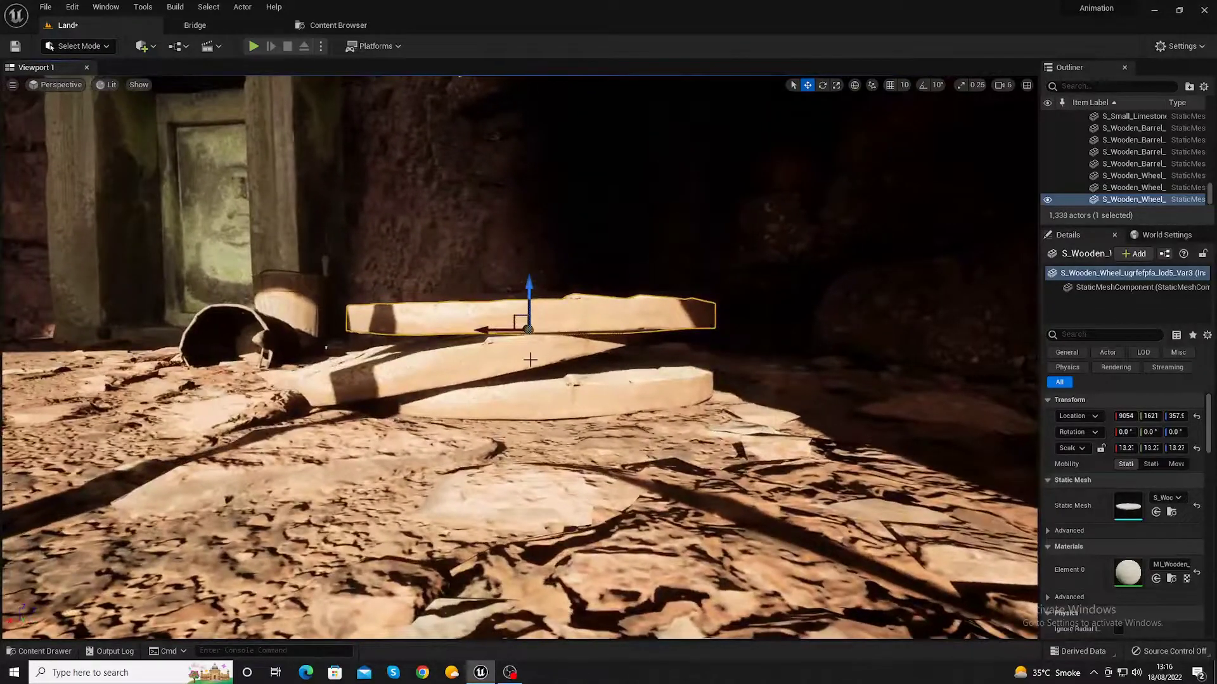
{"action": "left_click", "coordinate": [538, 351]}
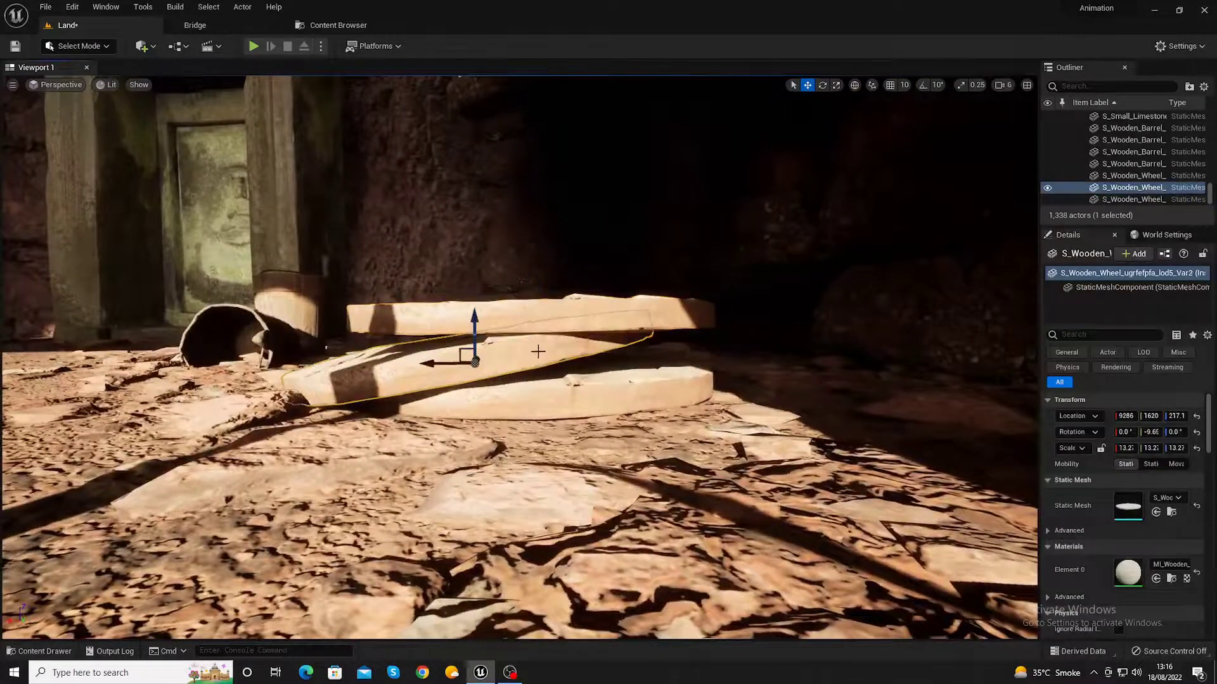
{"action": "mouse_move", "coordinate": [475, 332]}
{"action": "left_mouse_down", "text": "alt"}
{"action": "mouse_move", "coordinate": [474, 267]}
{"action": "mouse_move", "coordinate": [494, 318]}
{"action": "left_mouse_up", "text": "alt"}
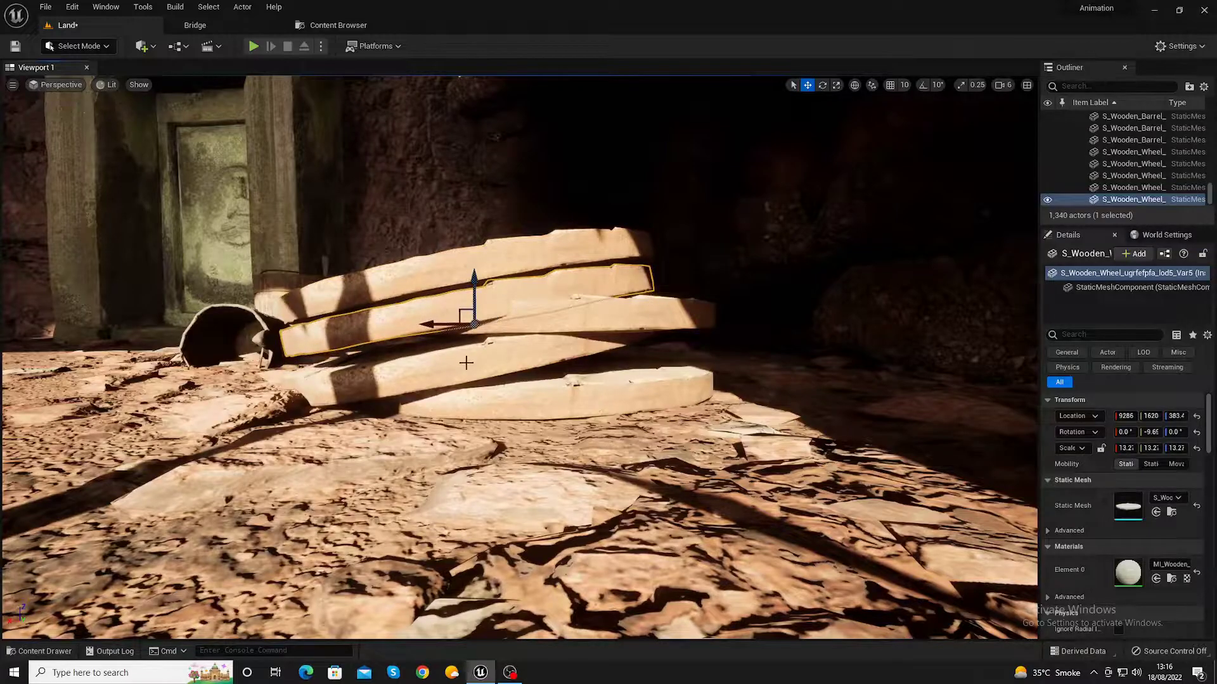
{"action": "left_click_drag", "start_coordinate": [466, 363], "coordinate": [513, 422], "text": "alt"}
- Spin the top wheel and slide it off the stack to the right
{"action": "key", "text": "e"}
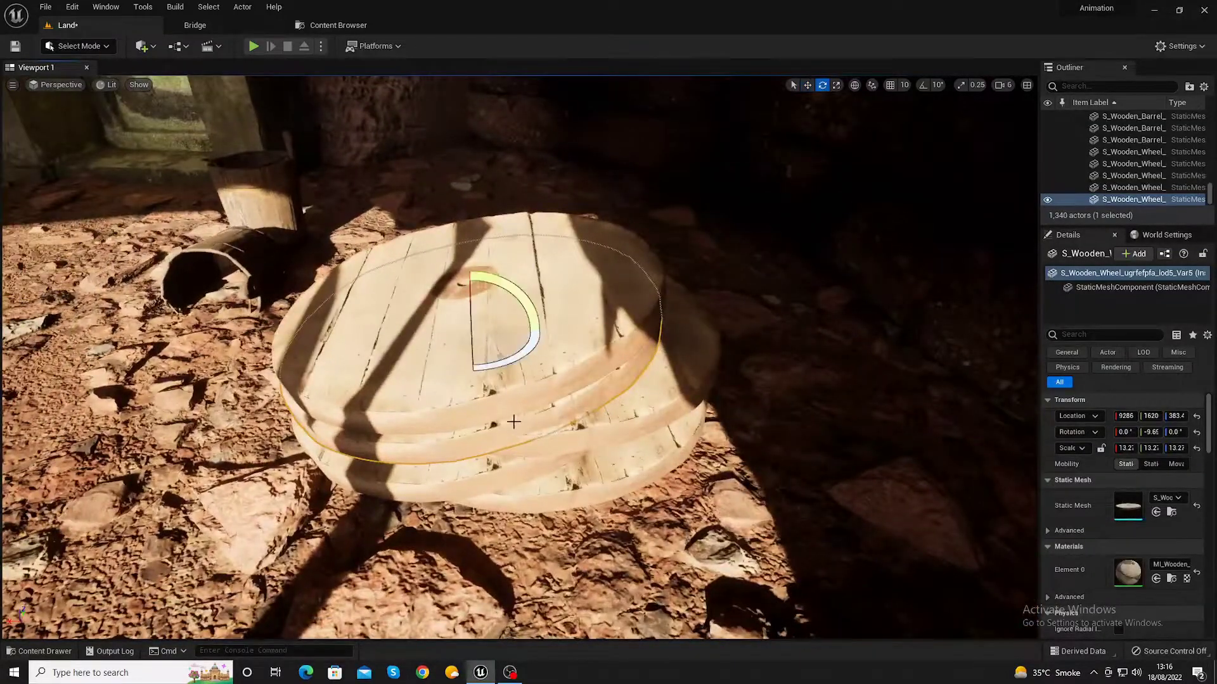
{"action": "mouse_move", "coordinate": [517, 348]}
{"action": "left_mouse_down"}
{"action": "mouse_move", "coordinate": [533, 314]}
{"action": "mouse_move", "coordinate": [536, 342]}
{"action": "left_mouse_up"}
{"action": "key", "text": "w"}
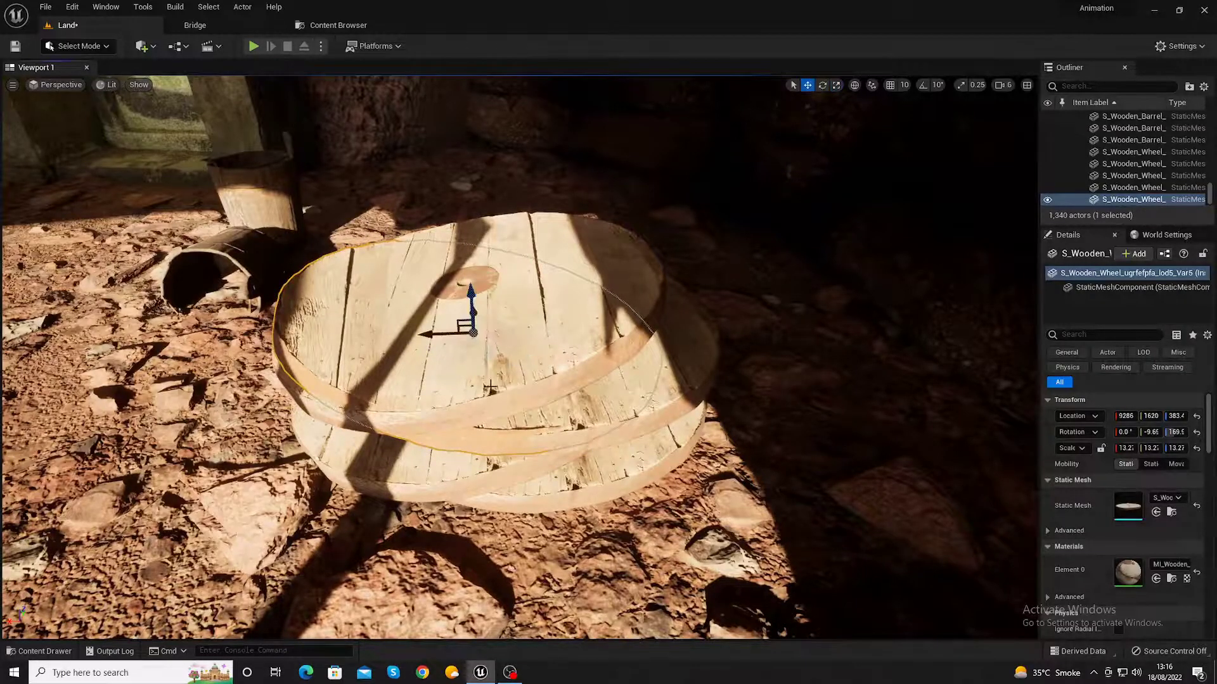
{"action": "left_click_drag", "start_coordinate": [446, 338], "coordinate": [665, 359]}
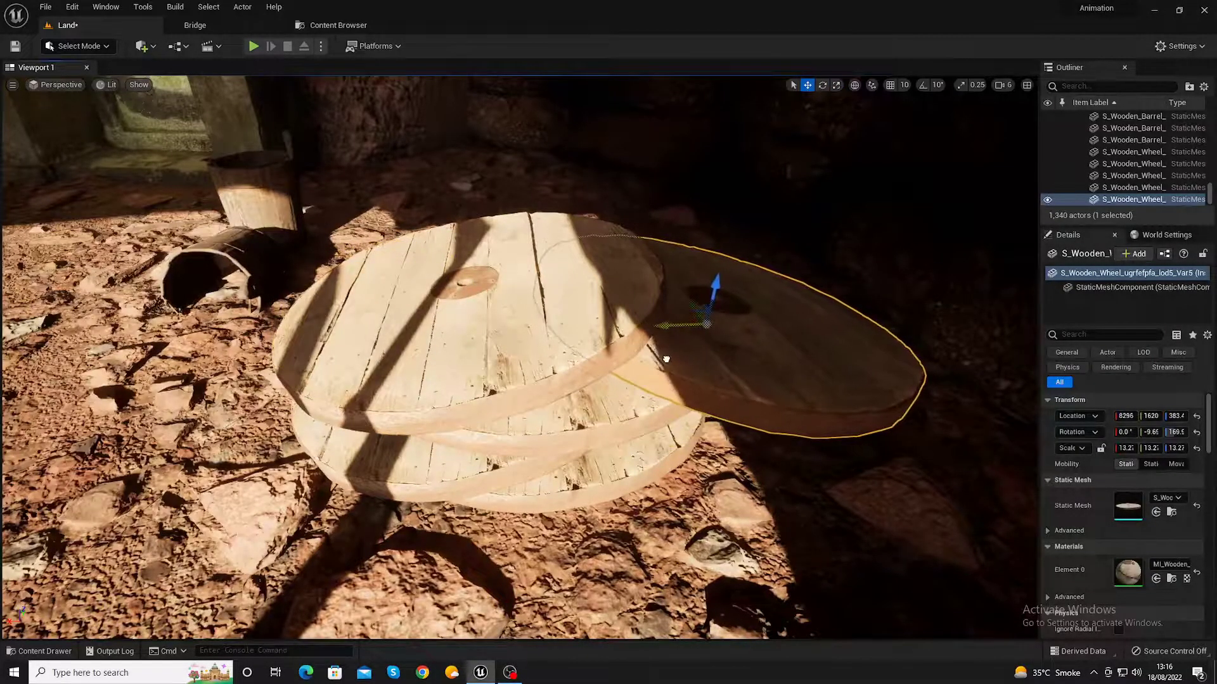
{"action": "right_click_drag", "start_coordinate": [706, 324], "coordinate": [726, 353]}
{"action": "key", "text": "e"}
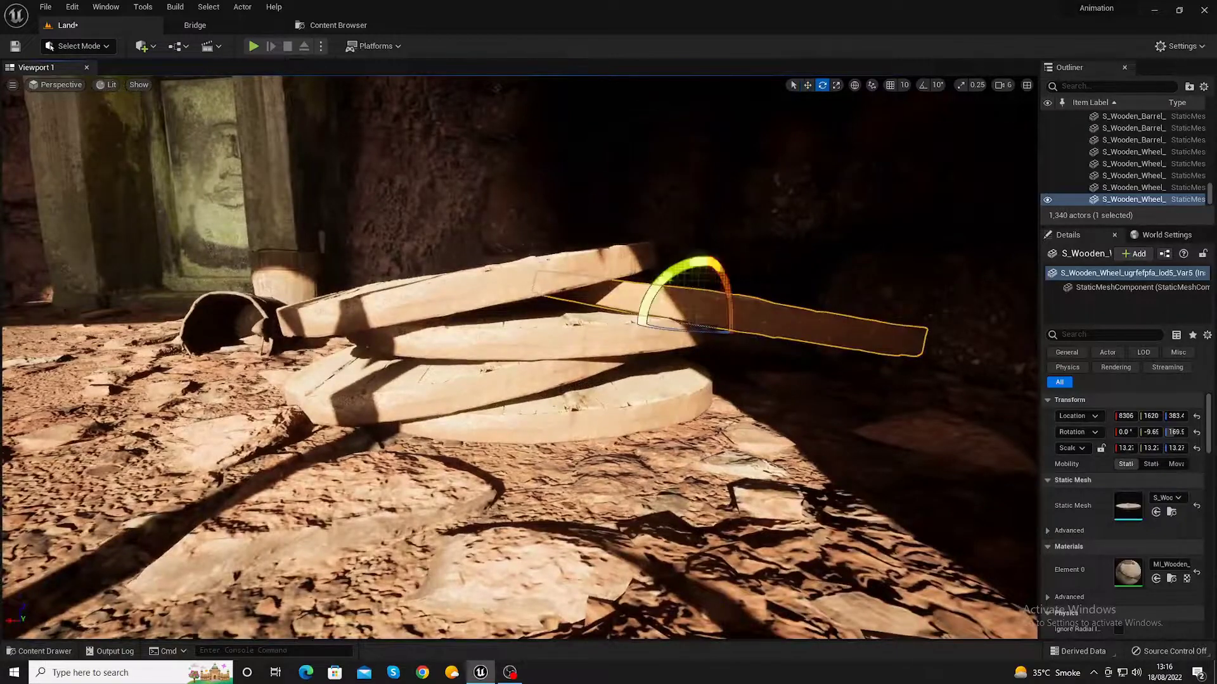
- Drag the Wooden Grave Cross from Bridge into the cave
{"action": "left_click", "coordinate": [172, 23]}
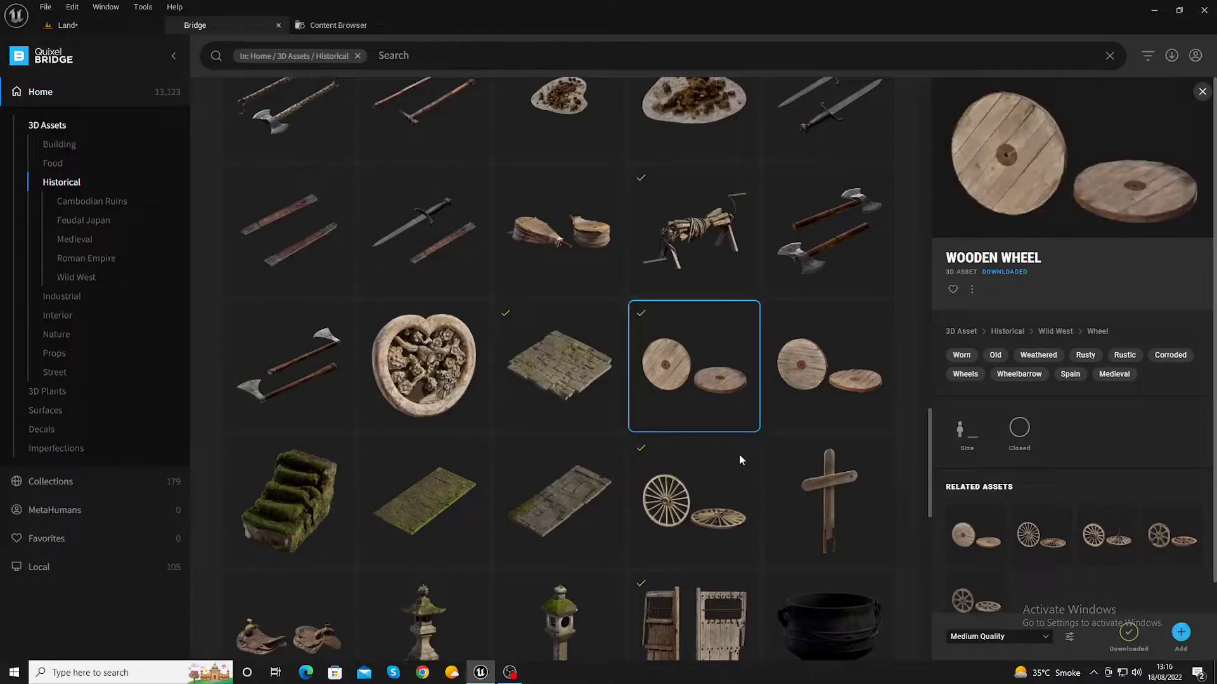
{"action": "mouse_move", "coordinate": [850, 515]}
{"action": "left_mouse_down"}
{"action": "mouse_move", "coordinate": [49, 28]}
{"action": "mouse_move", "coordinate": [80, 224]}
{"action": "left_mouse_up"}
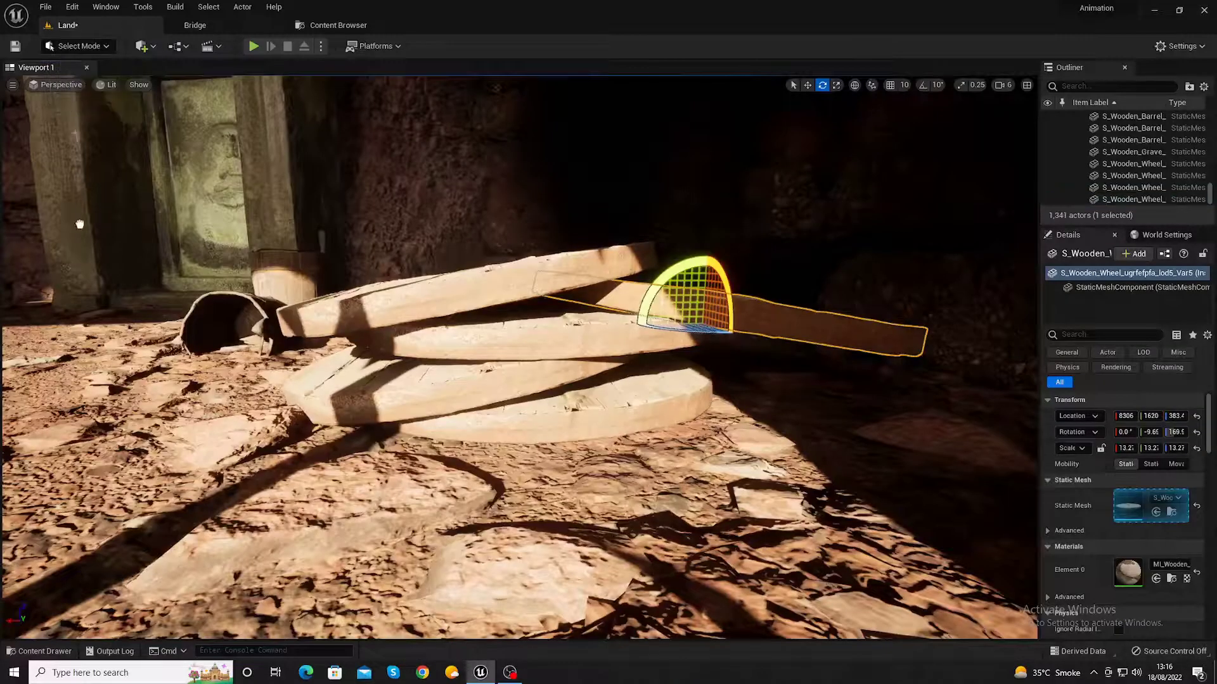
{"action": "left_click_drag", "start_coordinate": [66, 349], "coordinate": [61, 329]}
{"action": "key", "text": "r"}
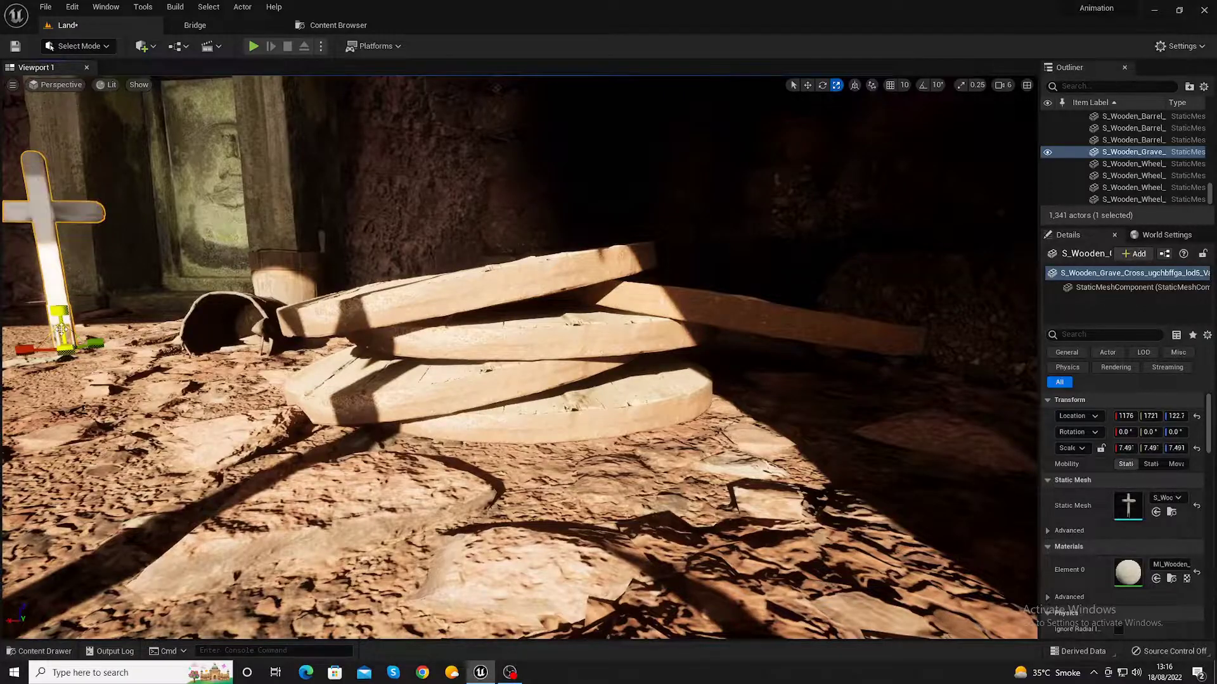
- Move the grave cross beside the bench and turn it to about 102° on Z
{"action": "key", "text": "f"}
{"action": "scroll", "coordinate": [508, 472], "scroll_direction": "down", "scroll_amount": 5}
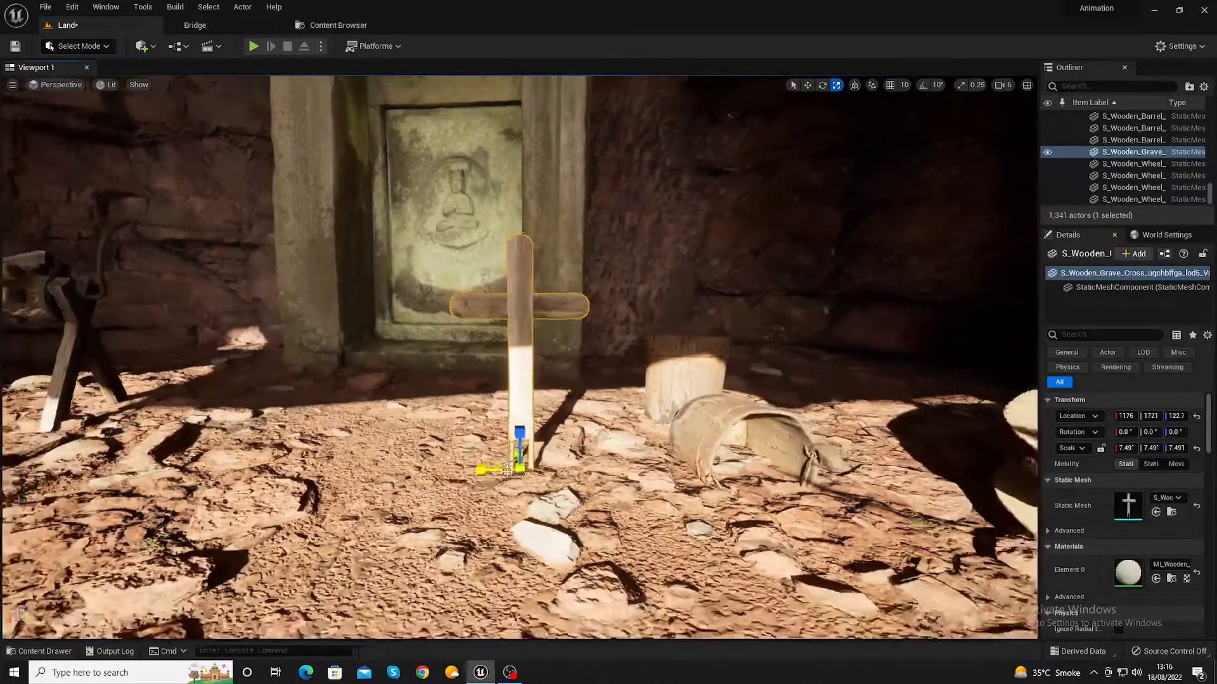
{"action": "scroll", "coordinate": [508, 472], "scroll_direction": "down", "scroll_amount": 2}
{"action": "scroll", "coordinate": [508, 472], "scroll_direction": "down", "scroll_amount": 2}
{"action": "scroll", "coordinate": [508, 472], "scroll_direction": "down", "scroll_amount": 2}
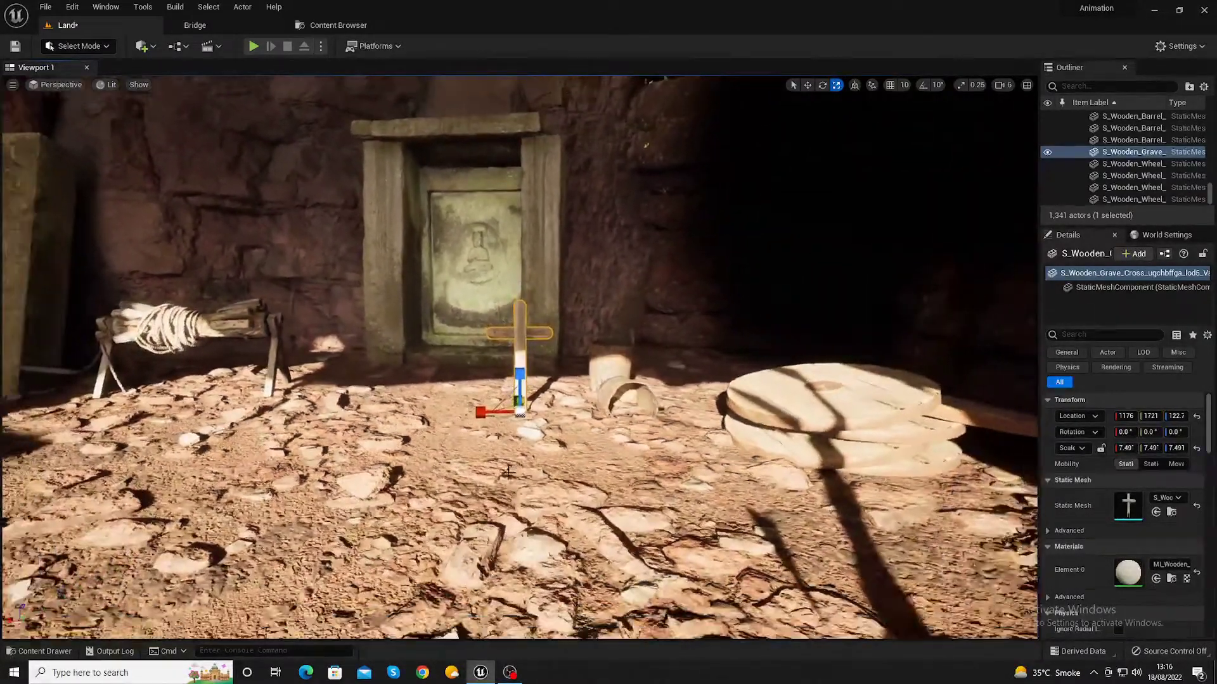
{"action": "scroll", "coordinate": [509, 472], "scroll_direction": "down", "scroll_amount": 2}
{"action": "scroll", "coordinate": [508, 472], "scroll_direction": "down", "scroll_amount": 2}
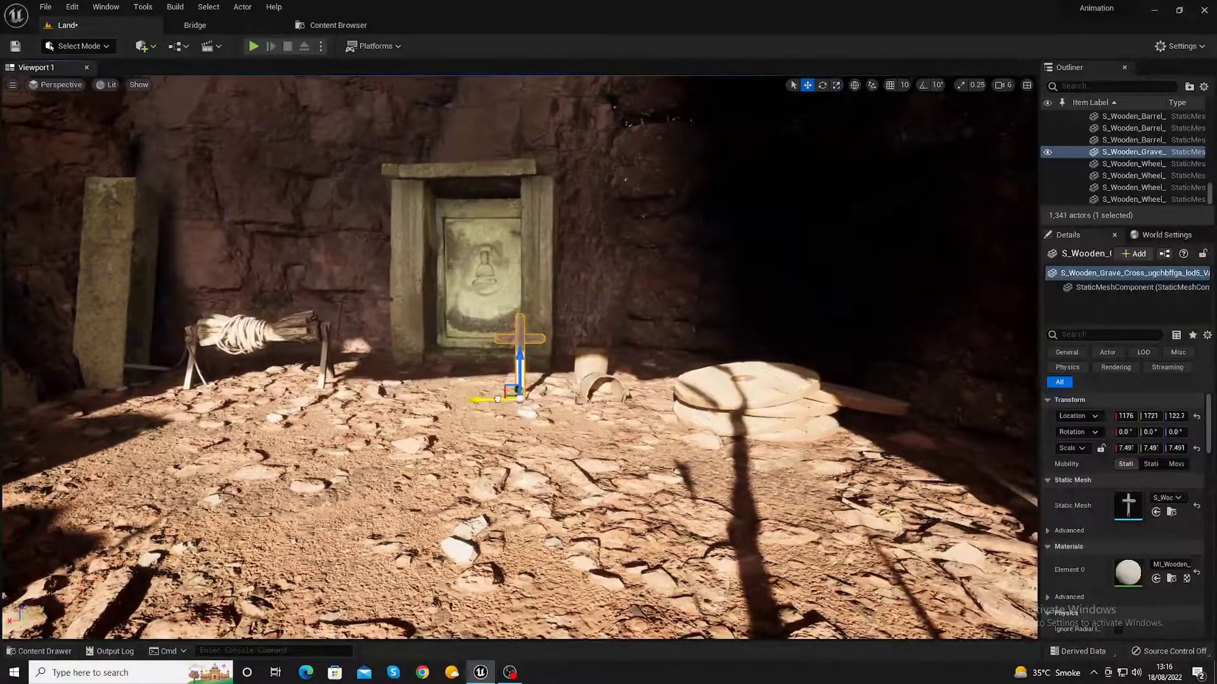
{"action": "mouse_move", "coordinate": [497, 399]}
{"action": "left_mouse_down"}
{"action": "mouse_move", "coordinate": [150, 404]}
{"action": "mouse_move", "coordinate": [76, 425]}
{"action": "mouse_move", "coordinate": [126, 437]}
{"action": "mouse_move", "coordinate": [126, 421]}
{"action": "left_mouse_up"}
{"action": "key", "text": "e"}
{"action": "right_click_drag", "start_coordinate": [127, 421], "coordinate": [187, 452]}
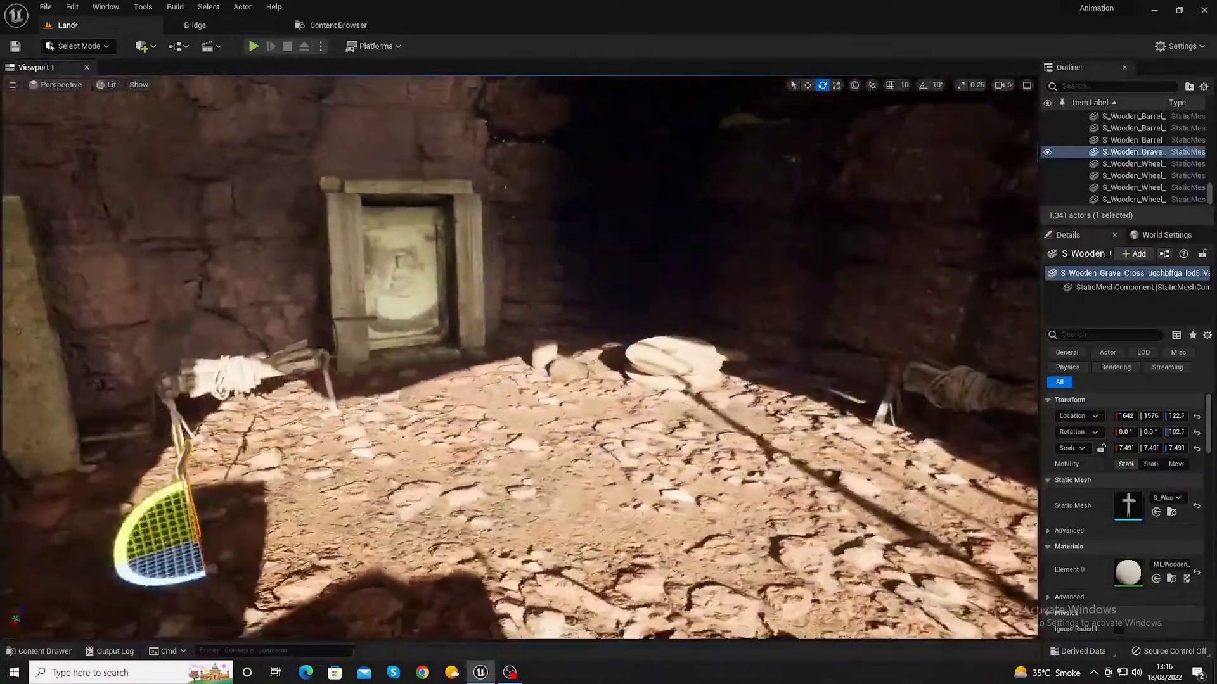
- Drag the Japanese Stone Lantern from Bridge onto the cave floor
{"action": "left_click", "coordinate": [188, 28]}
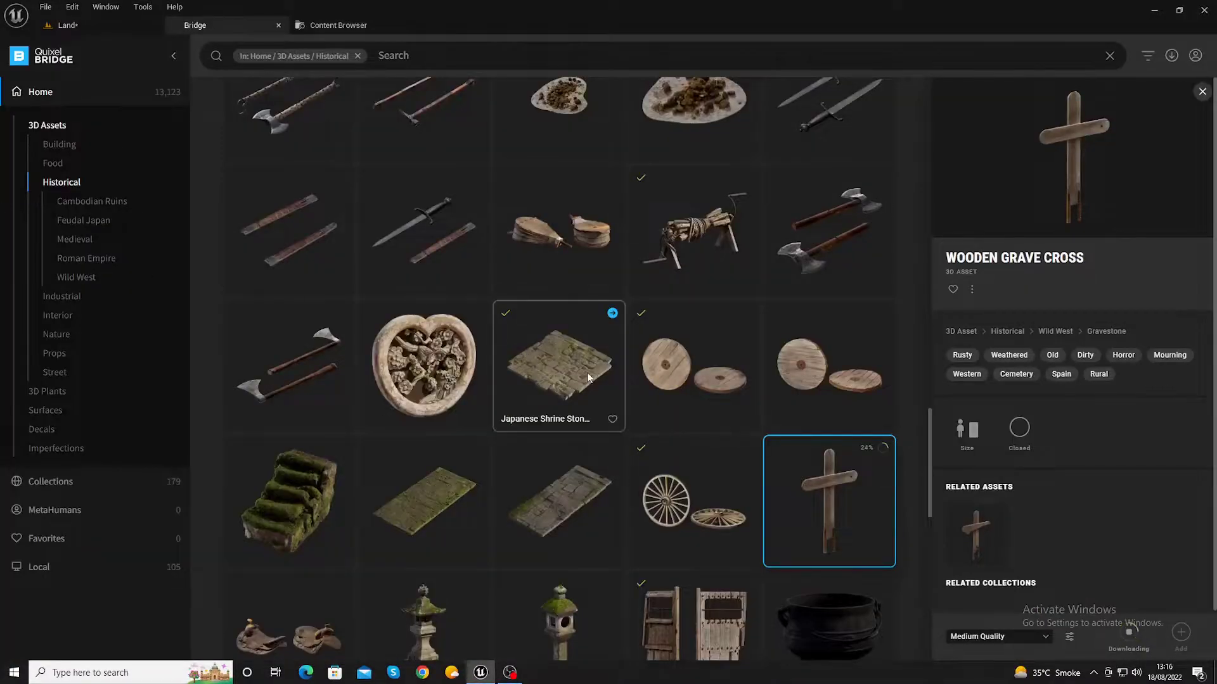
{"action": "scroll", "coordinate": [588, 378], "scroll_direction": "down", "scroll_amount": 3}
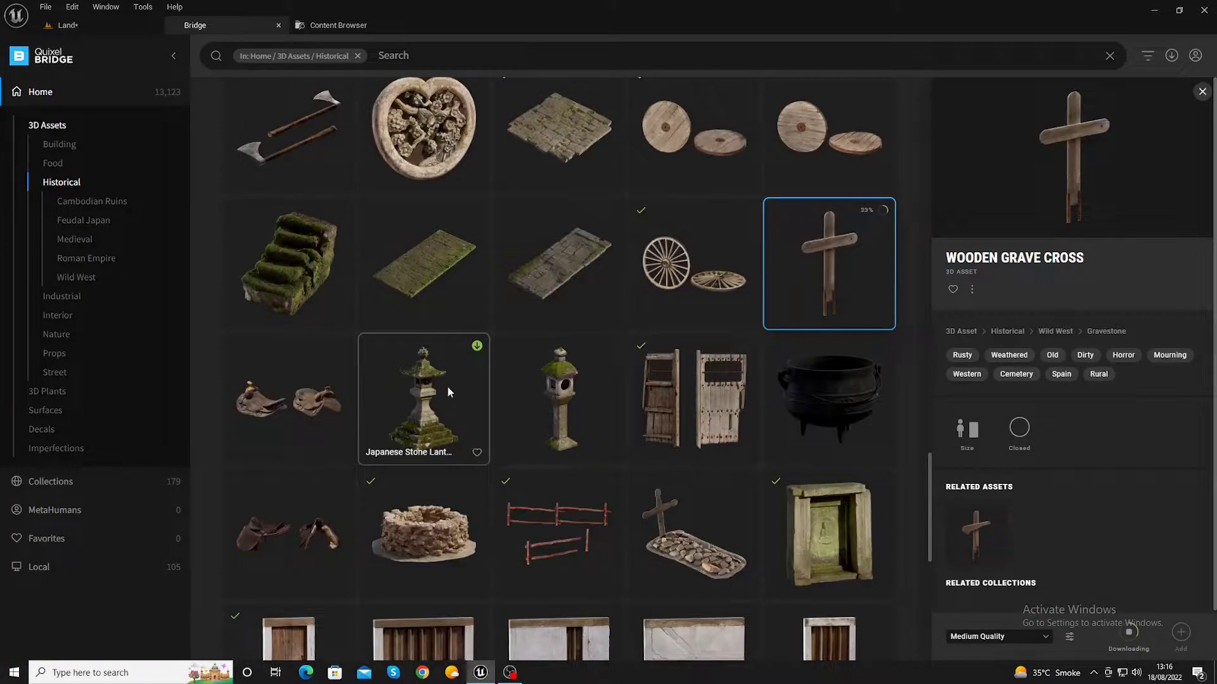
{"action": "left_click_drag", "start_coordinate": [447, 391], "coordinate": [68, 29]}
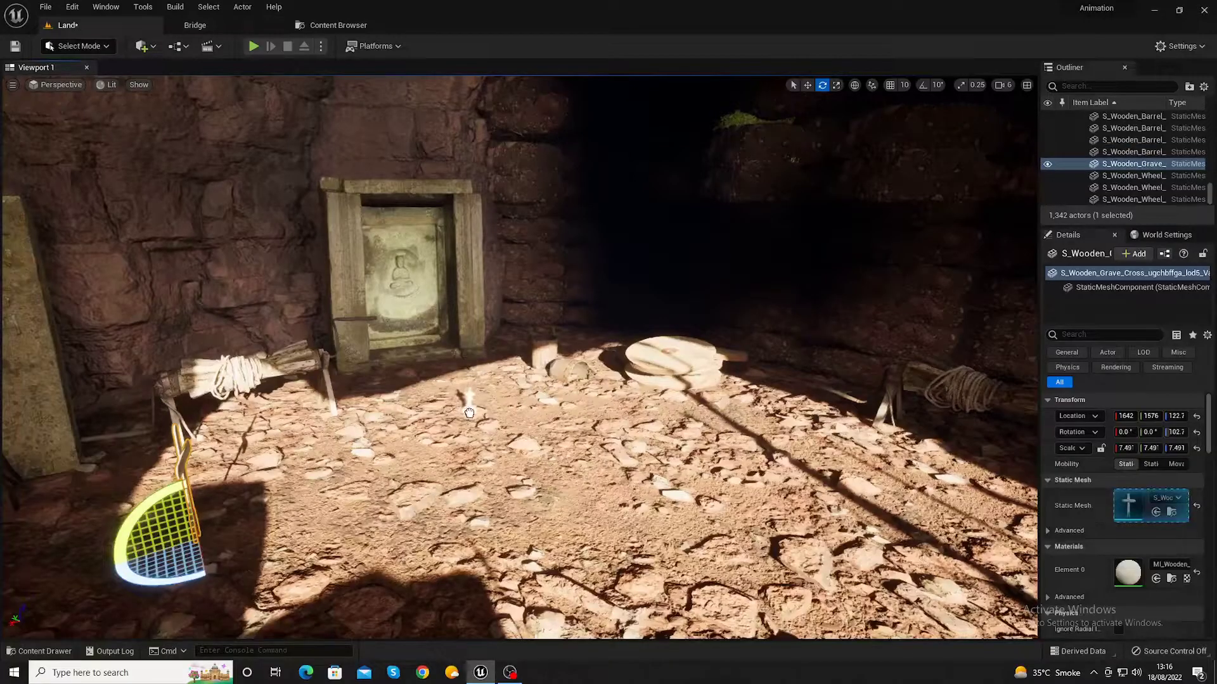
{"action": "left_click_drag", "start_coordinate": [68, 29], "coordinate": [481, 431]}
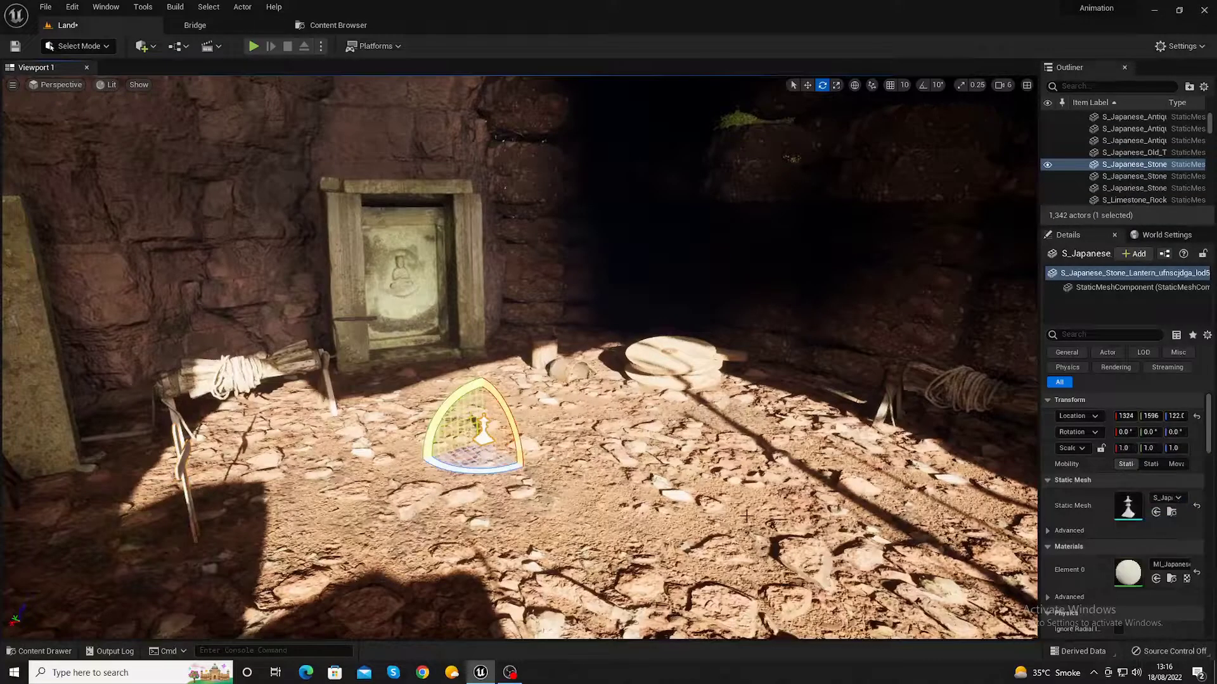
- Save the map and scale the stone lantern up to about 9.8
{"action": "key", "text": "ctrl+s"}
{"action": "key", "text": "r"}
{"action": "left_click_drag", "start_coordinate": [483, 440], "coordinate": [542, 449]}
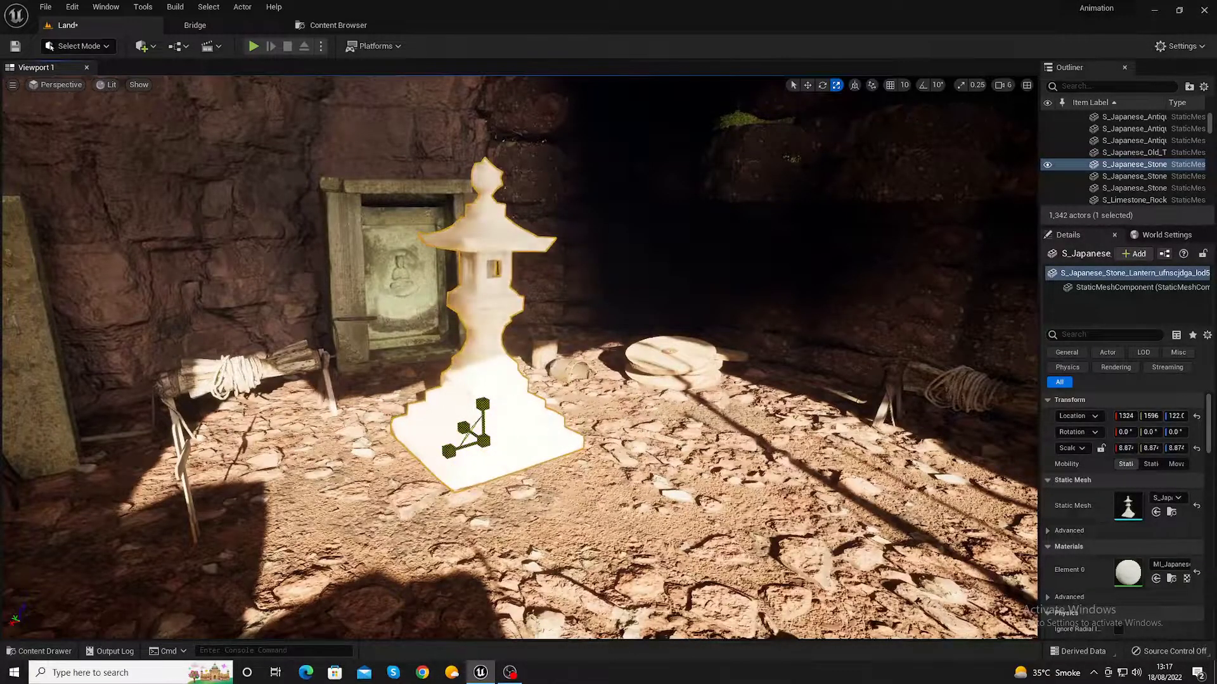
{"action": "left_click_drag", "start_coordinate": [459, 430], "coordinate": [303, 427]}
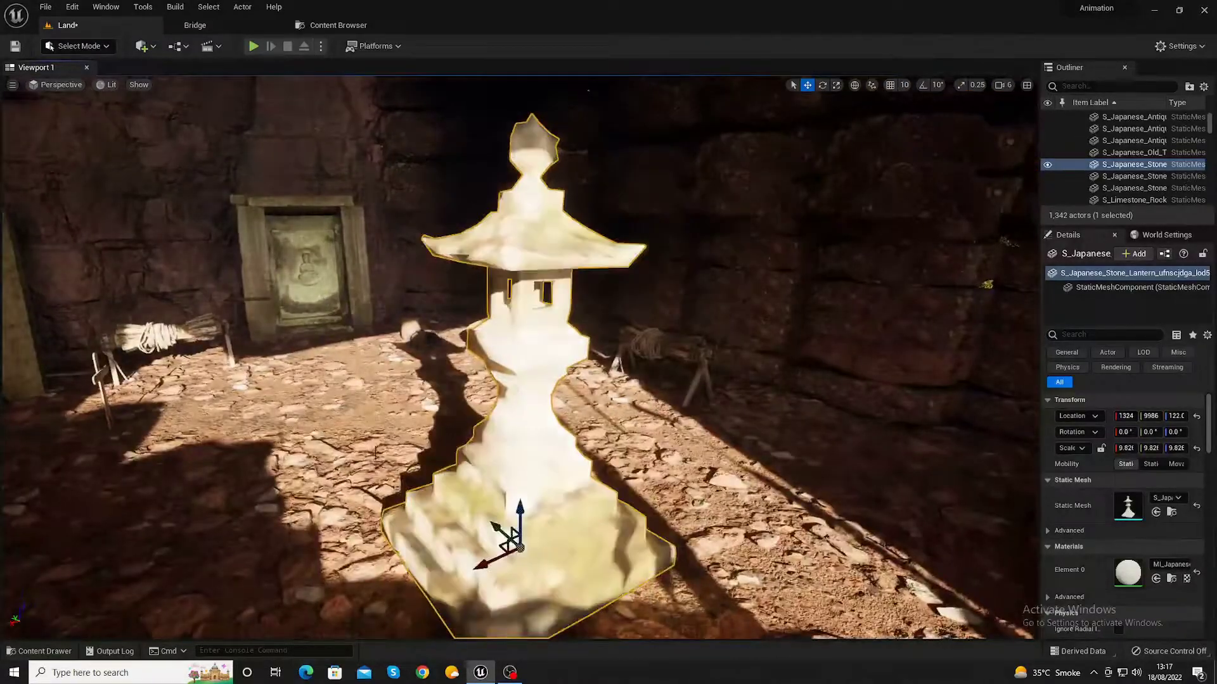
{"action": "right_click_drag", "start_coordinate": [303, 427], "coordinate": [355, 418]}
{"action": "right_click_drag", "start_coordinate": [455, 120], "coordinate": [493, 124]}
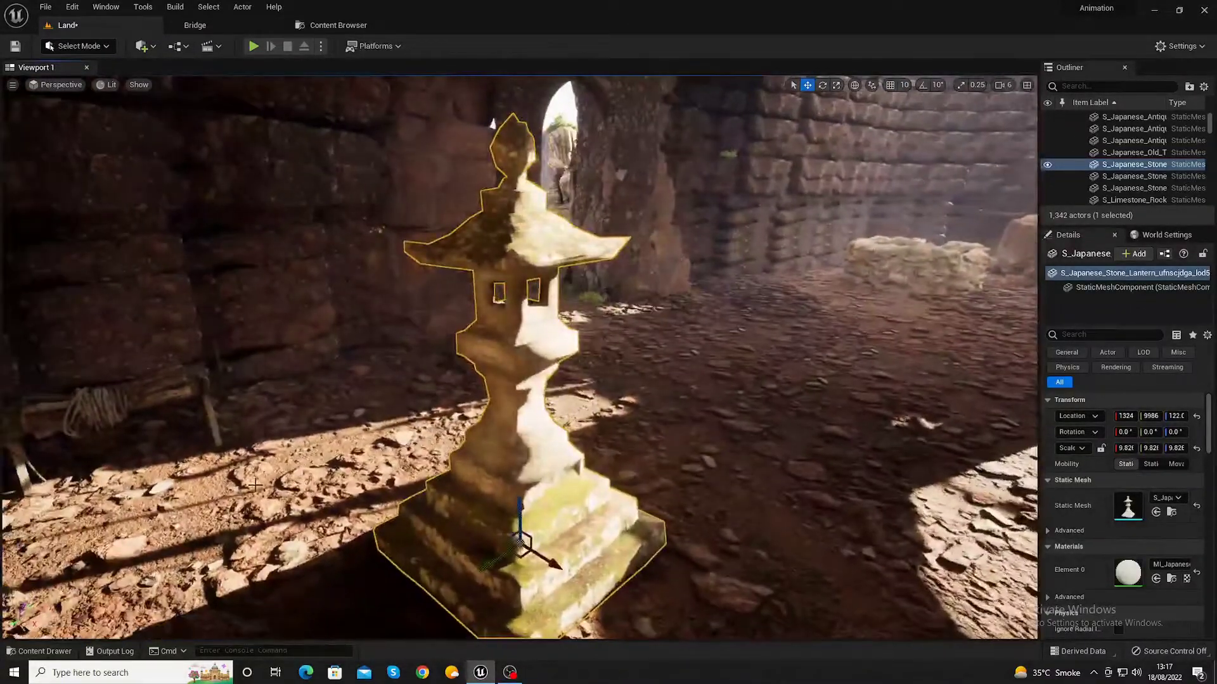
{"action": "key", "text": "e"}
{"action": "key", "text": "r"}
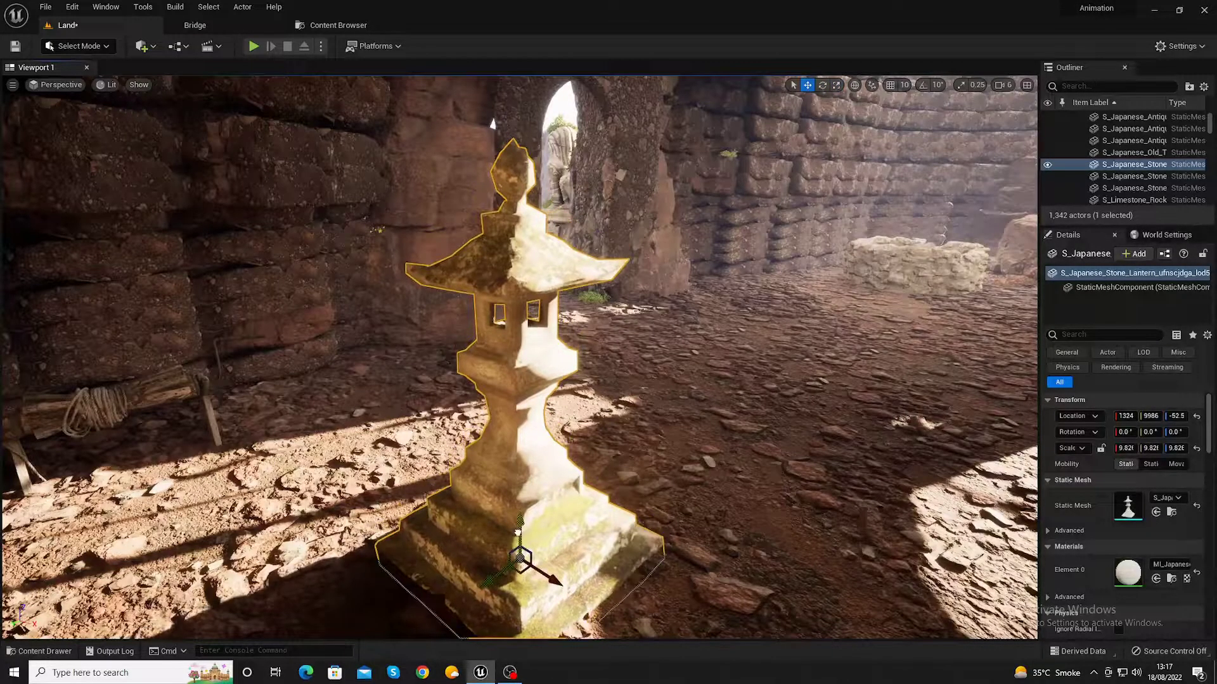
{"action": "key", "text": "ctrl+z"}
- Move the stone lantern across the floor up to the archway
{"action": "left_click_drag", "start_coordinate": [358, 478], "coordinate": [329, 463]}
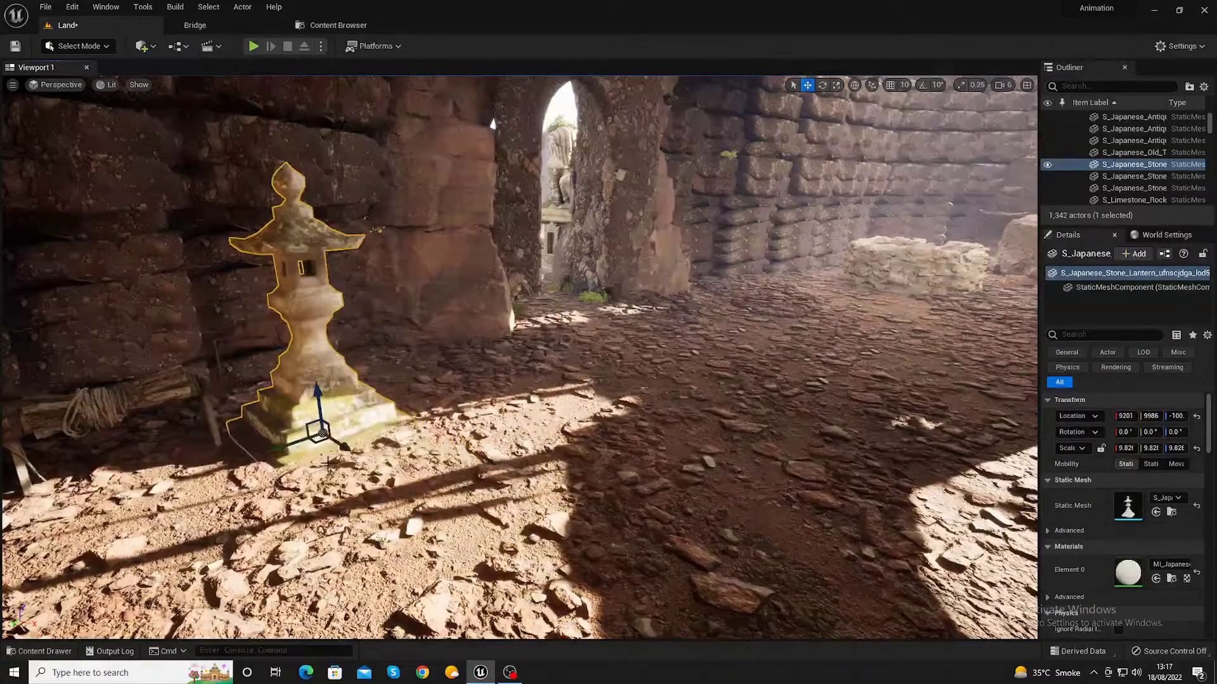
{"action": "right_click_drag", "start_coordinate": [294, 450], "coordinate": [330, 443]}
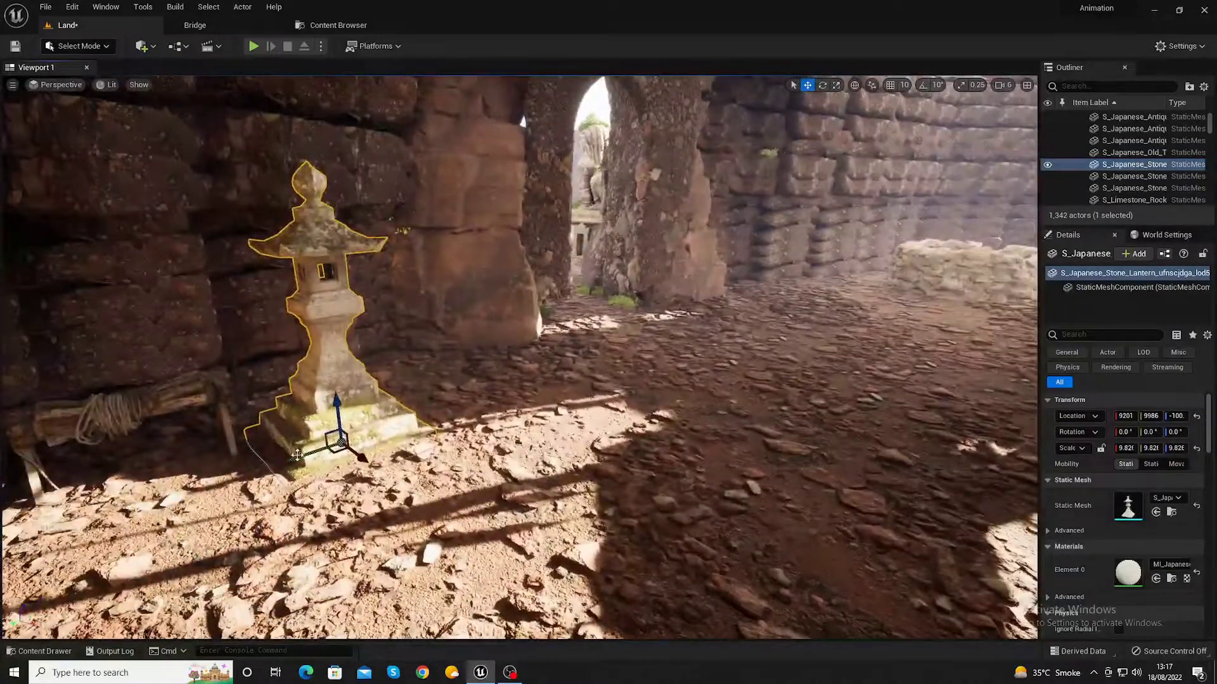
{"action": "left_click_drag", "start_coordinate": [300, 460], "coordinate": [607, 374]}
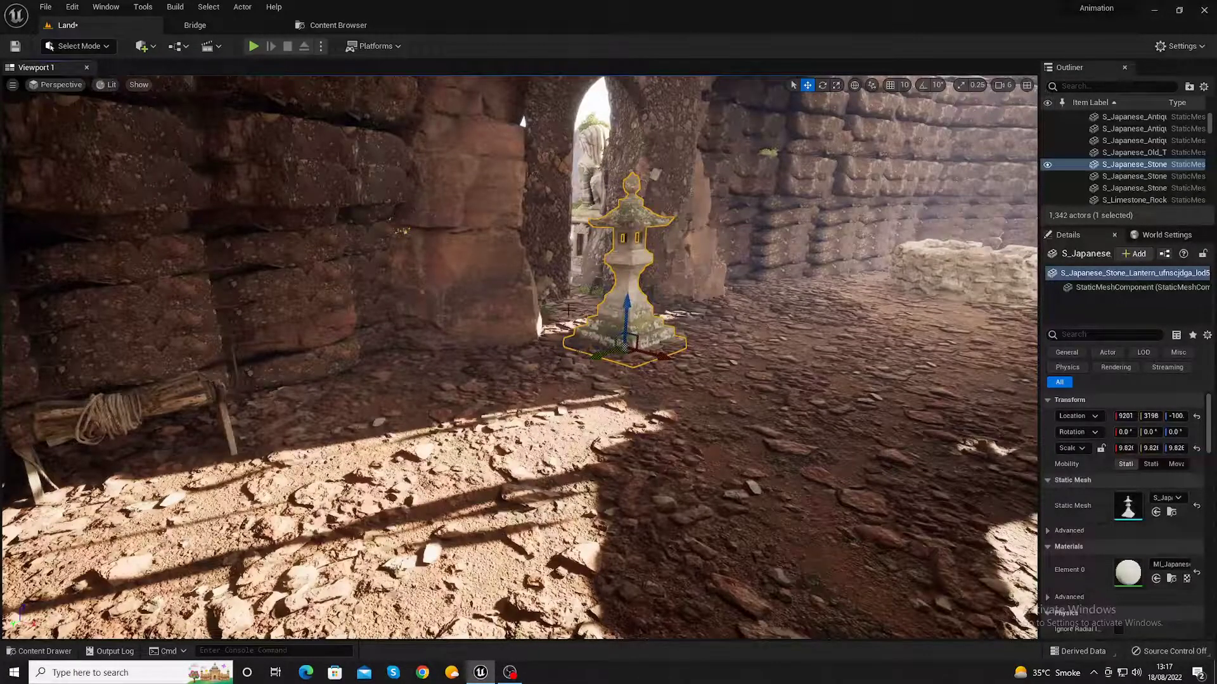
{"action": "left_click_drag", "start_coordinate": [652, 353], "coordinate": [589, 323]}
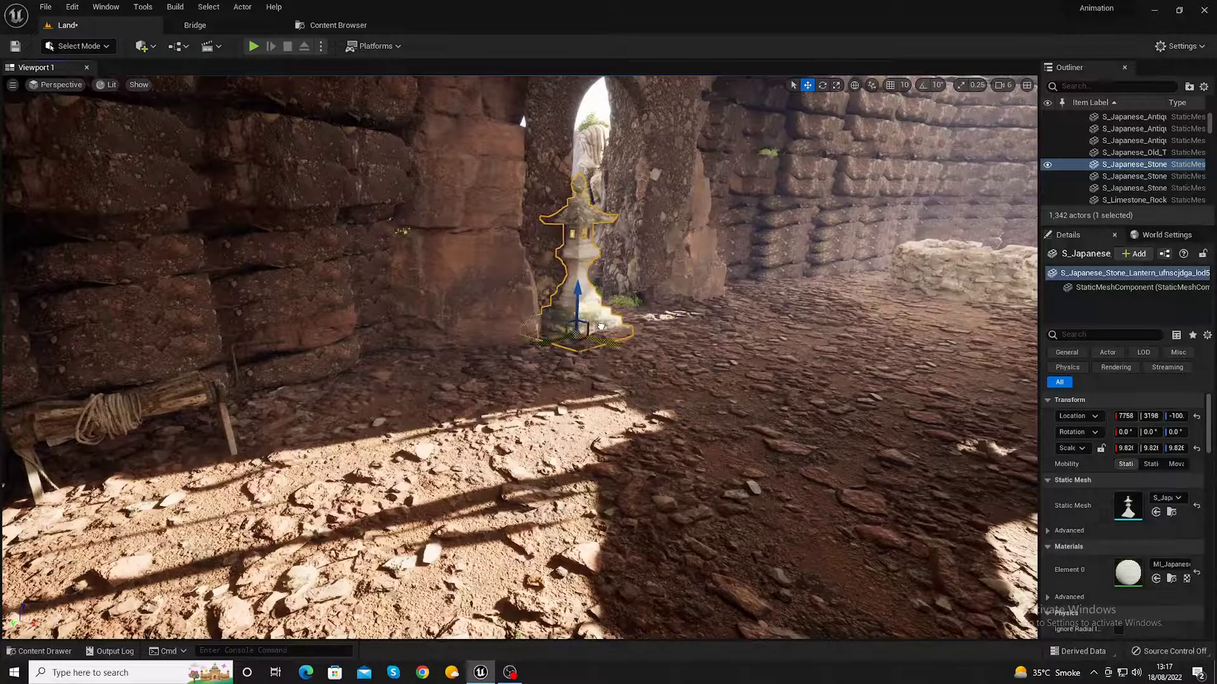
{"action": "left_click_drag", "start_coordinate": [573, 334], "coordinate": [628, 315]}
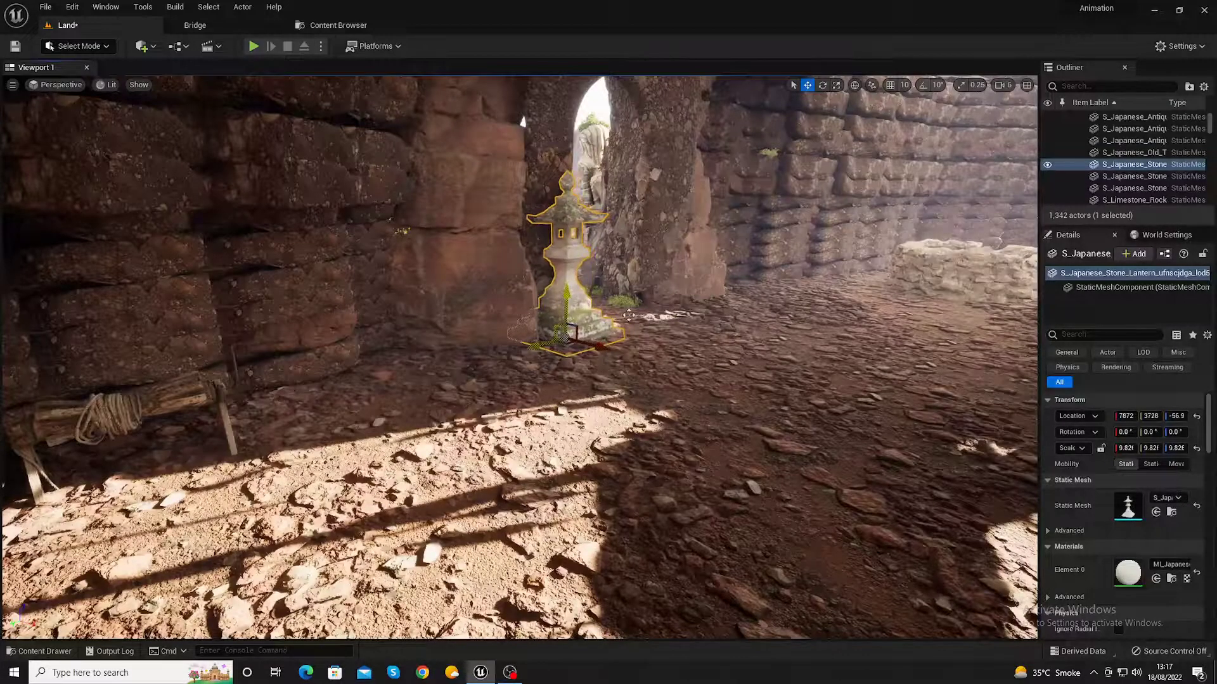
{"action": "key", "text": "f"}
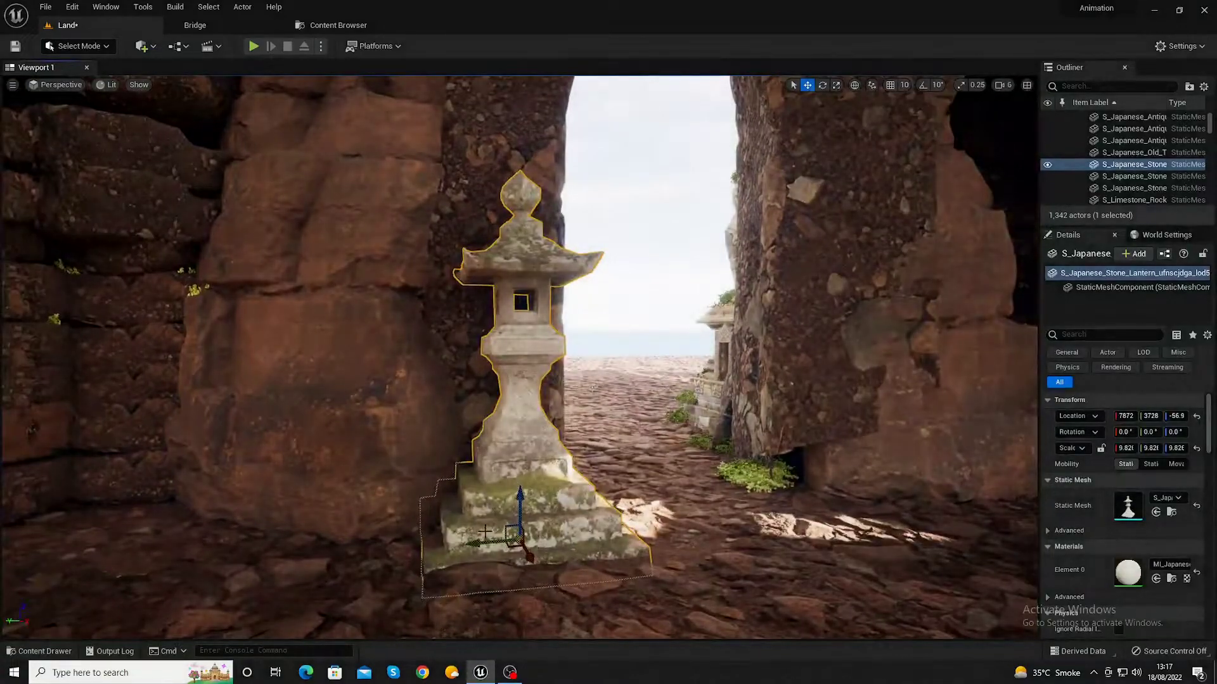
- Duplicate the lantern to the opposite side, turn it about 7°, and save
{"action": "mouse_move", "coordinate": [498, 532]}
{"action": "left_mouse_down", "text": "alt"}
{"action": "mouse_move", "coordinate": [916, 518]}
{"action": "mouse_move", "coordinate": [983, 564]}
{"action": "left_mouse_up", "text": "alt"}
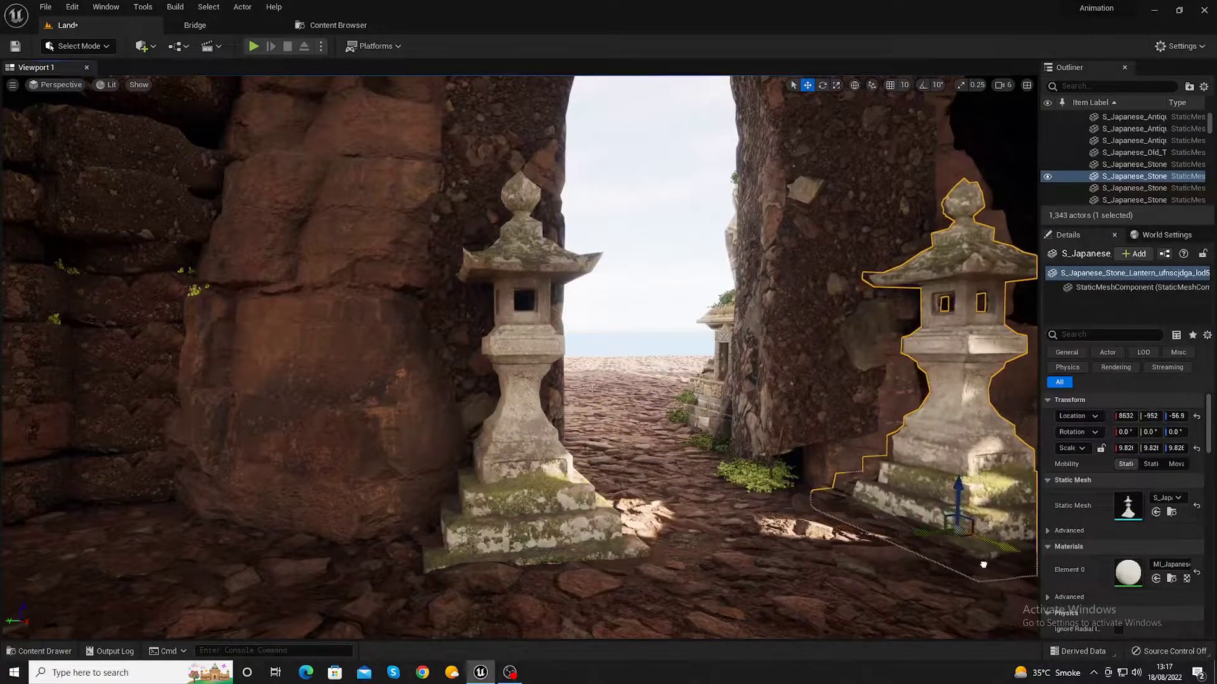
{"action": "right_click_drag", "start_coordinate": [982, 564], "coordinate": [887, 558]}
{"action": "key", "text": "e"}
{"action": "mouse_move", "coordinate": [817, 481]}
{"action": "left_mouse_down"}
{"action": "mouse_move", "coordinate": [887, 488]}
{"action": "mouse_move", "coordinate": [726, 495]}
{"action": "left_mouse_up"}
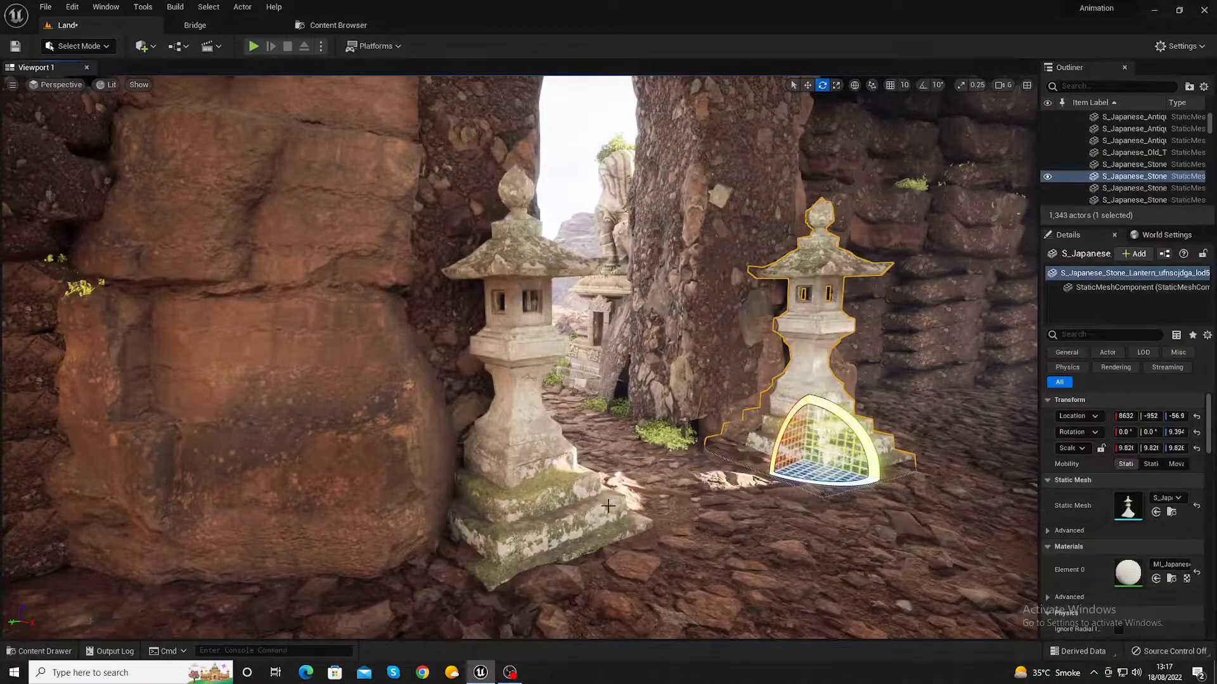
{"action": "right_click_drag", "start_coordinate": [607, 505], "coordinate": [614, 475]}
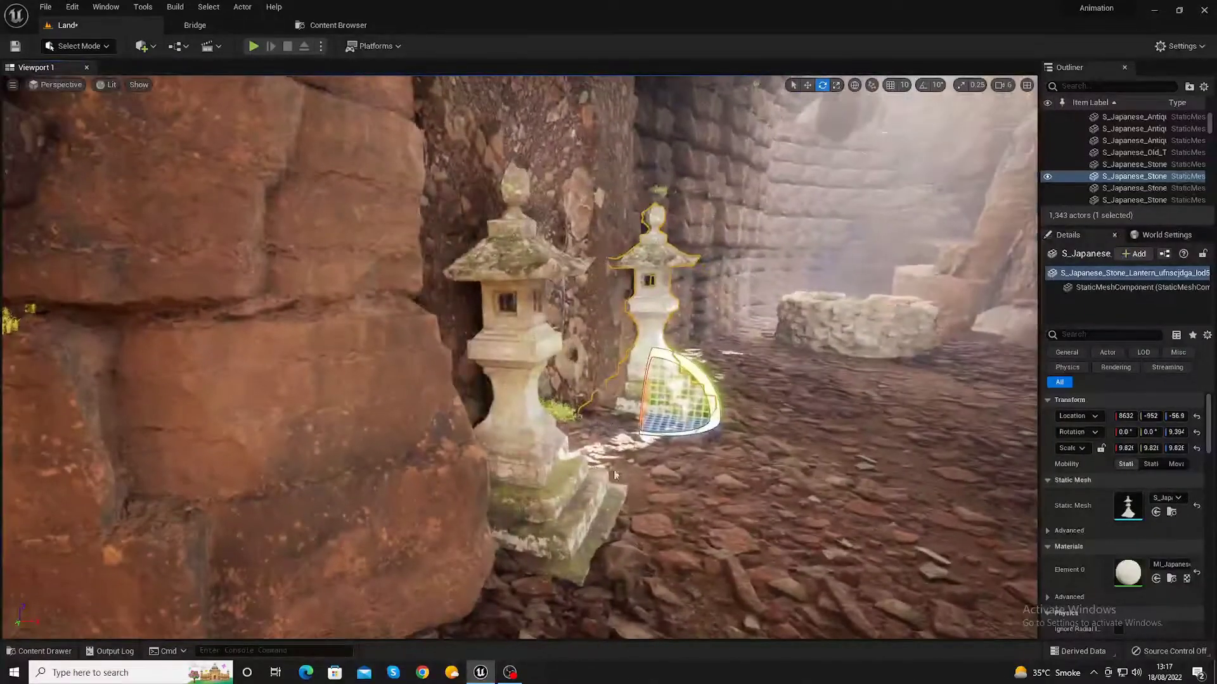
{"action": "key", "text": "ctrl+s"}
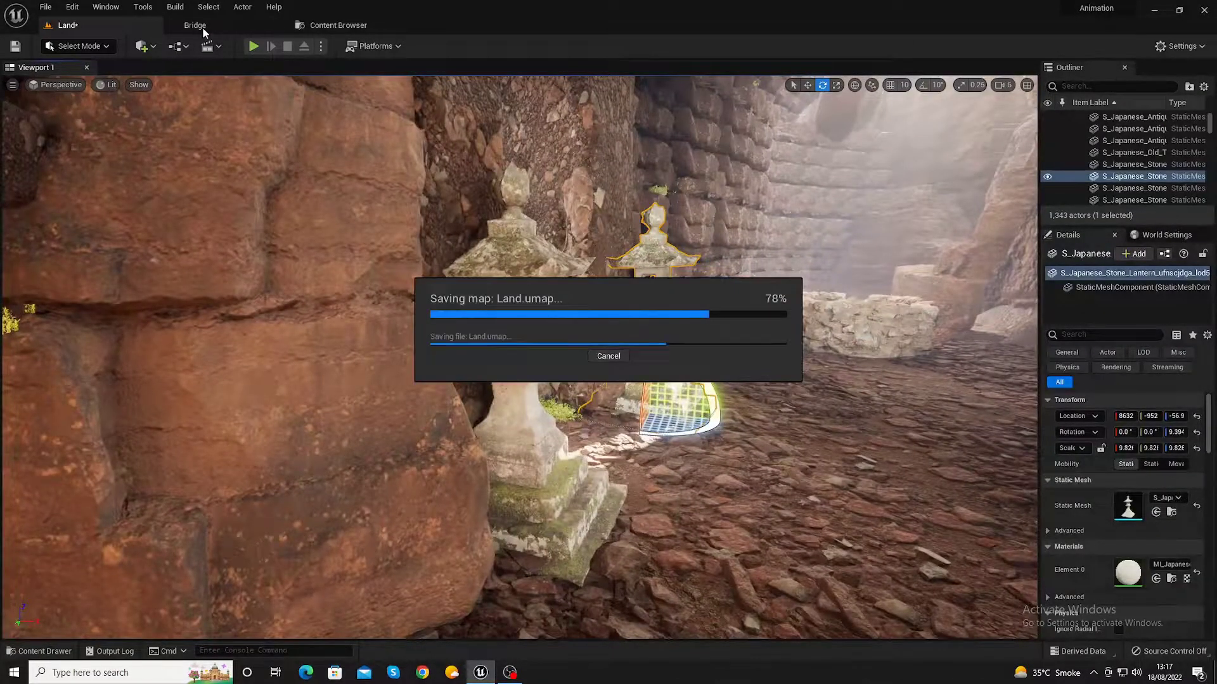
- Drag the Old Tomb from Bridge into the cave and scale it to about 21.5
{"action": "left_click", "coordinate": [202, 26]}
{"action": "scroll", "coordinate": [707, 313], "scroll_direction": "down", "scroll_amount": 3}
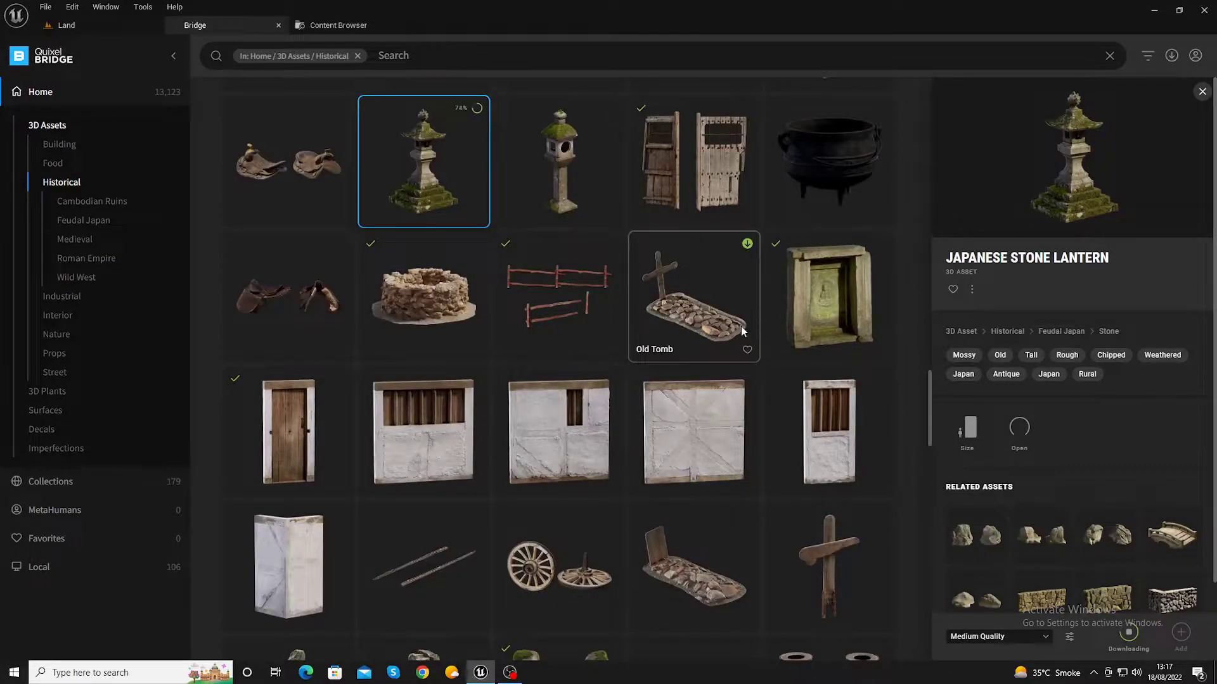
{"action": "left_click_drag", "start_coordinate": [697, 280], "coordinate": [66, 23]}
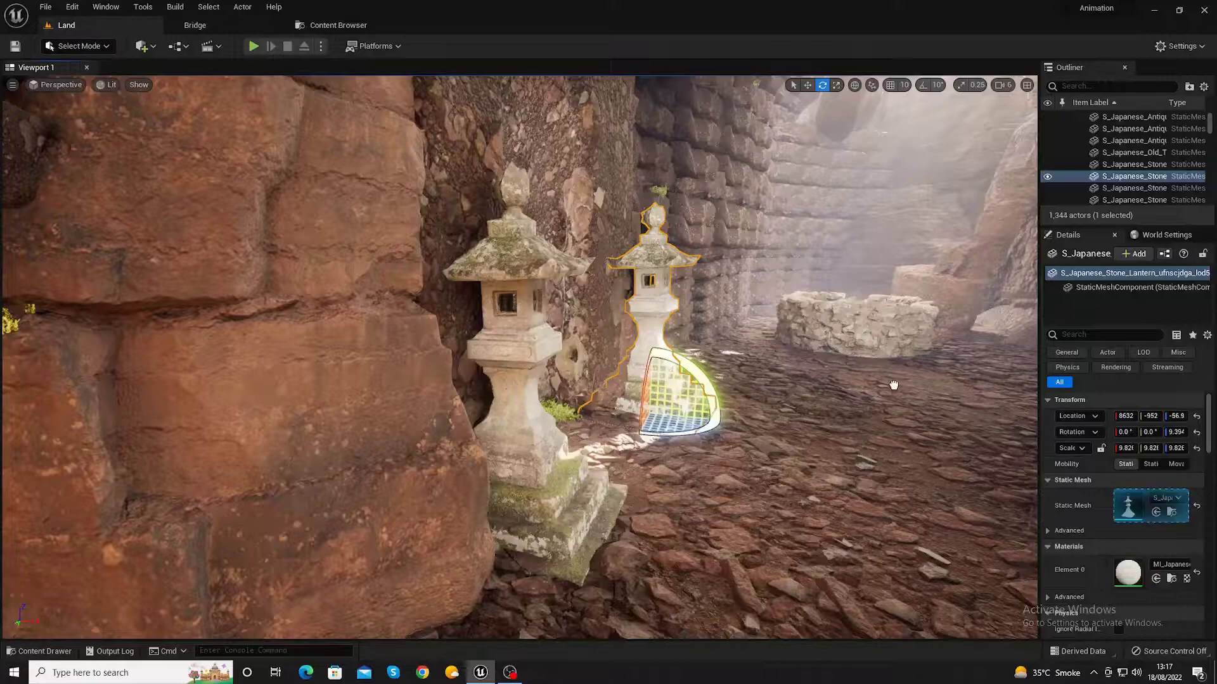
{"action": "left_click_drag", "start_coordinate": [66, 23], "coordinate": [868, 374]}
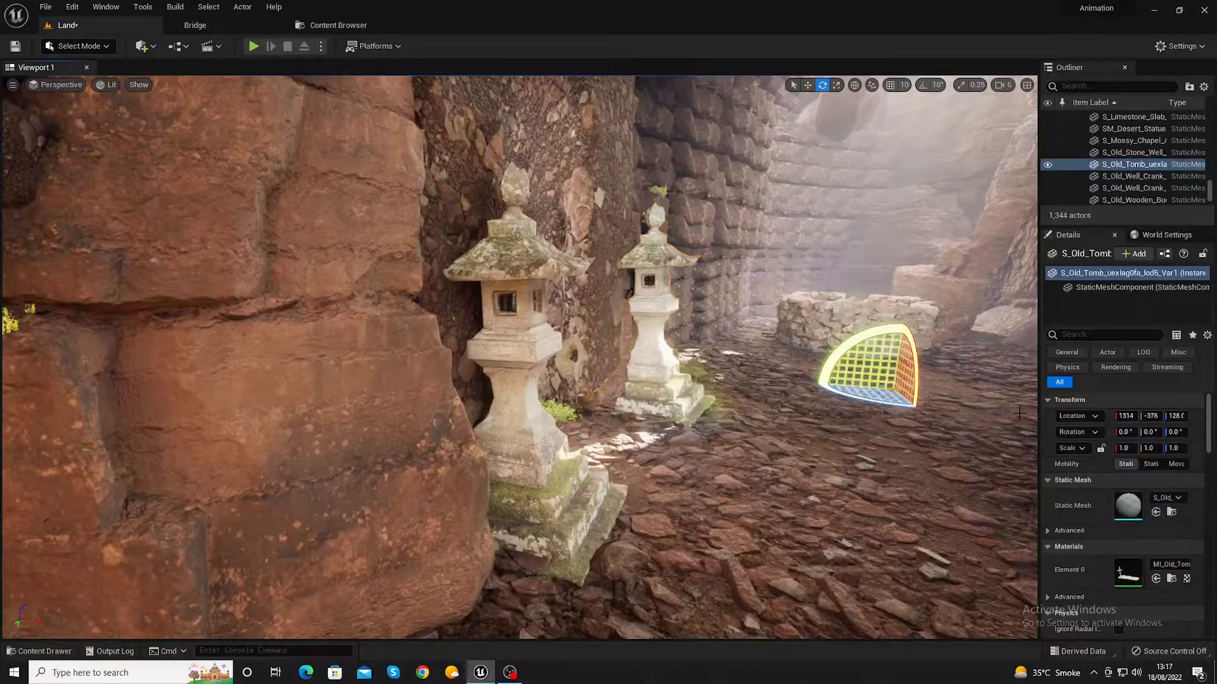
{"action": "key", "text": "r"}
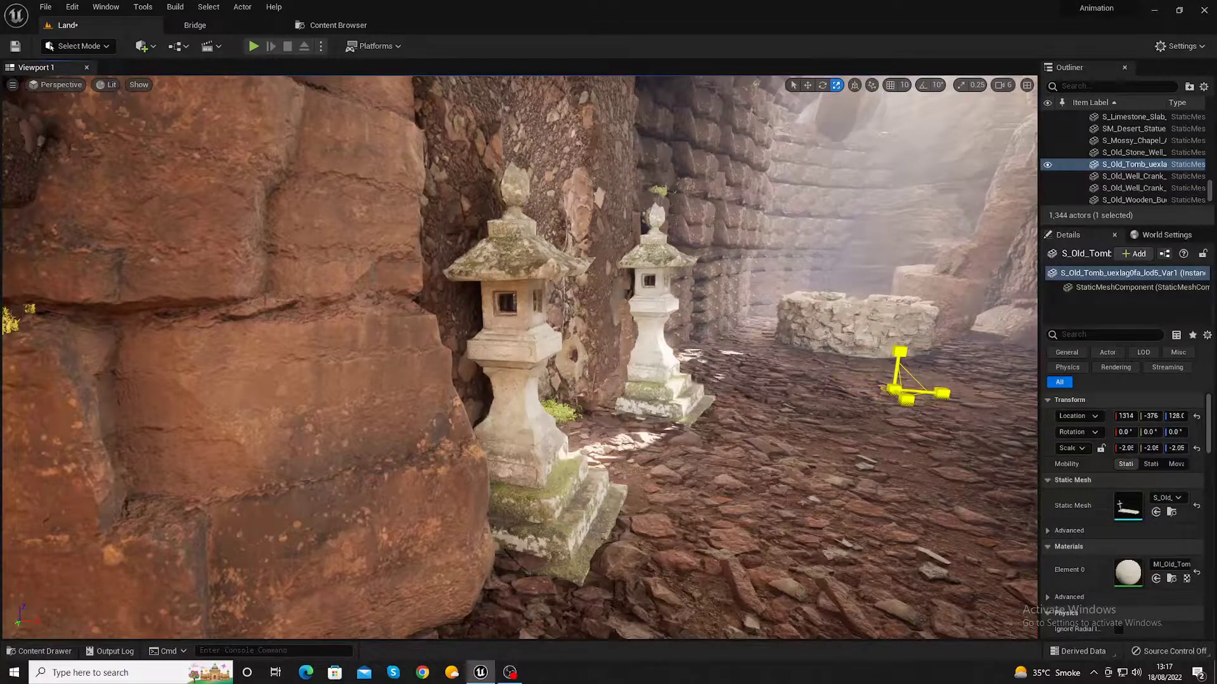
{"action": "left_click_drag", "start_coordinate": [895, 388], "coordinate": [834, 373]}
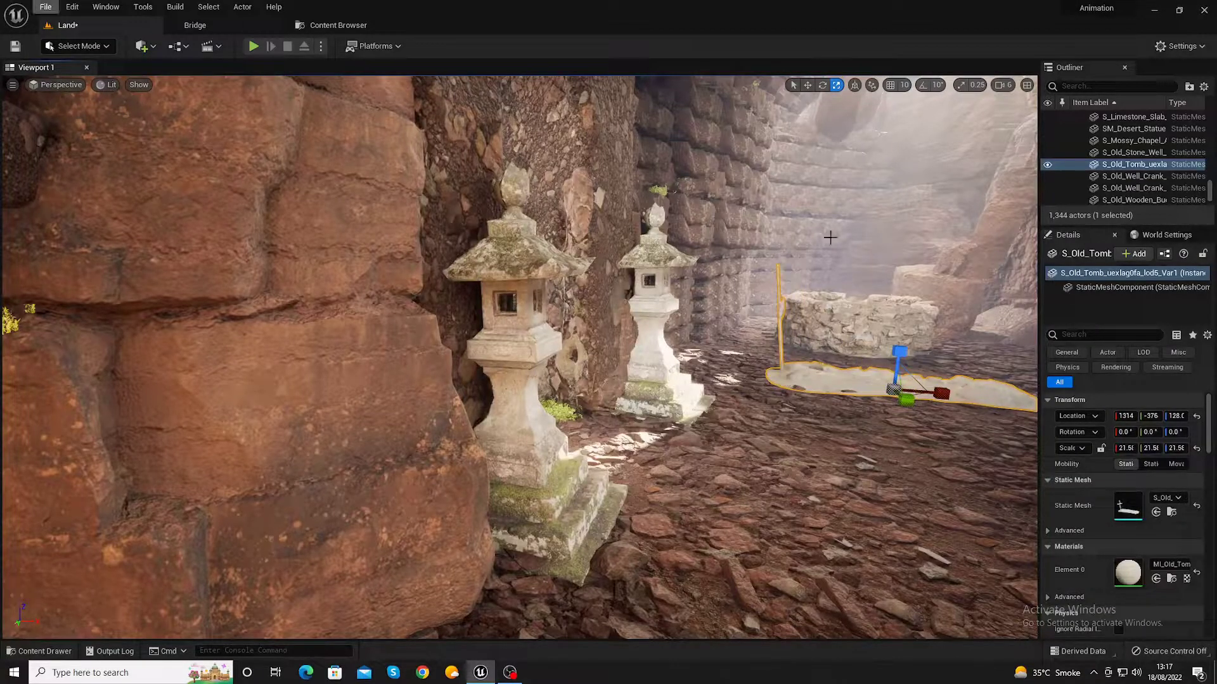
- Turn the tomb to about 184°, move it from X 1700 to 1850, and save
{"action": "key", "text": "e"}
{"action": "mouse_move", "coordinate": [887, 415]}
{"action": "left_mouse_down"}
{"action": "mouse_move", "coordinate": [970, 400]}
{"action": "mouse_move", "coordinate": [907, 403]}
{"action": "mouse_move", "coordinate": [1054, 443]}
{"action": "left_mouse_up"}
{"action": "key", "text": "r"}
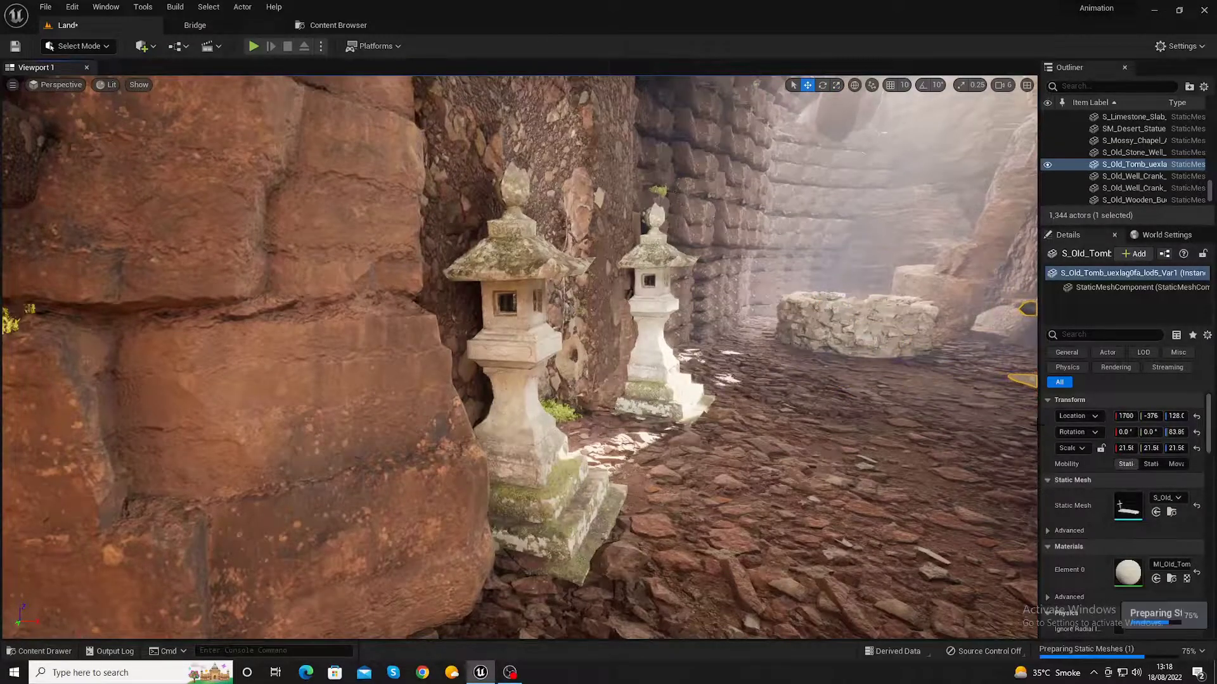
{"action": "key", "text": "f"}
{"action": "left_click_drag", "start_coordinate": [520, 443], "coordinate": [761, 437], "text": "alt"}
{"action": "key", "text": "e"}
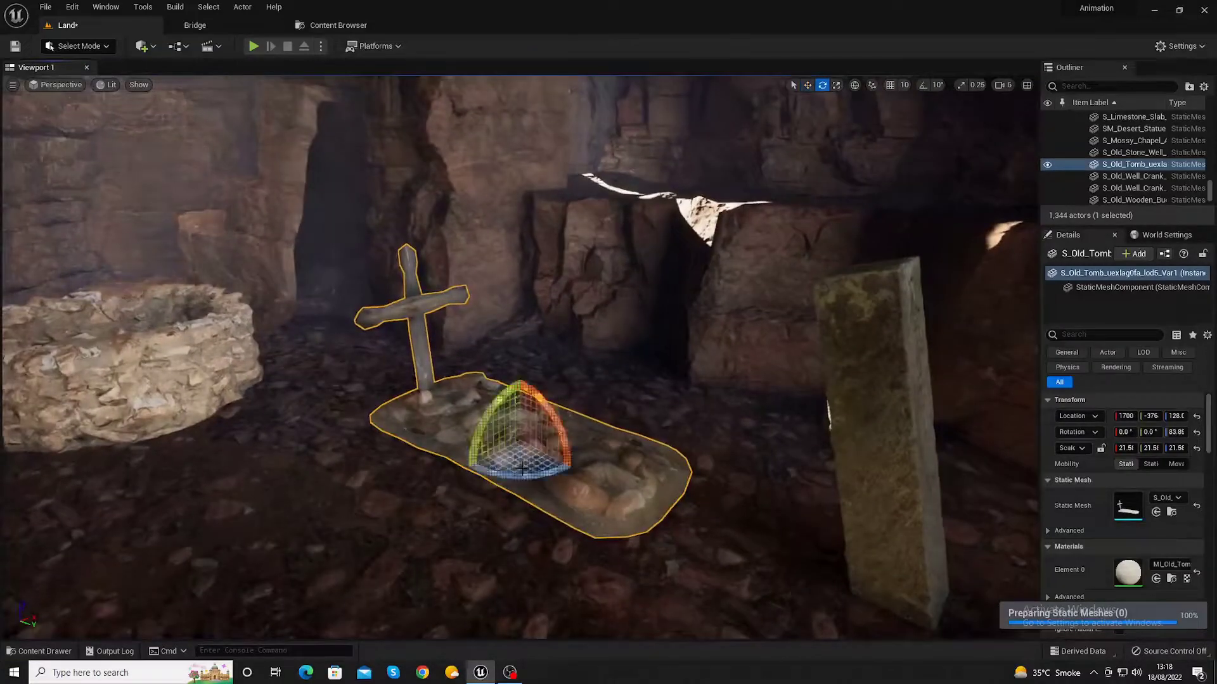
{"action": "mouse_move", "coordinate": [580, 431]}
{"action": "left_mouse_down"}
{"action": "mouse_move", "coordinate": [589, 443]}
{"action": "mouse_move", "coordinate": [507, 461]}
{"action": "left_mouse_up"}
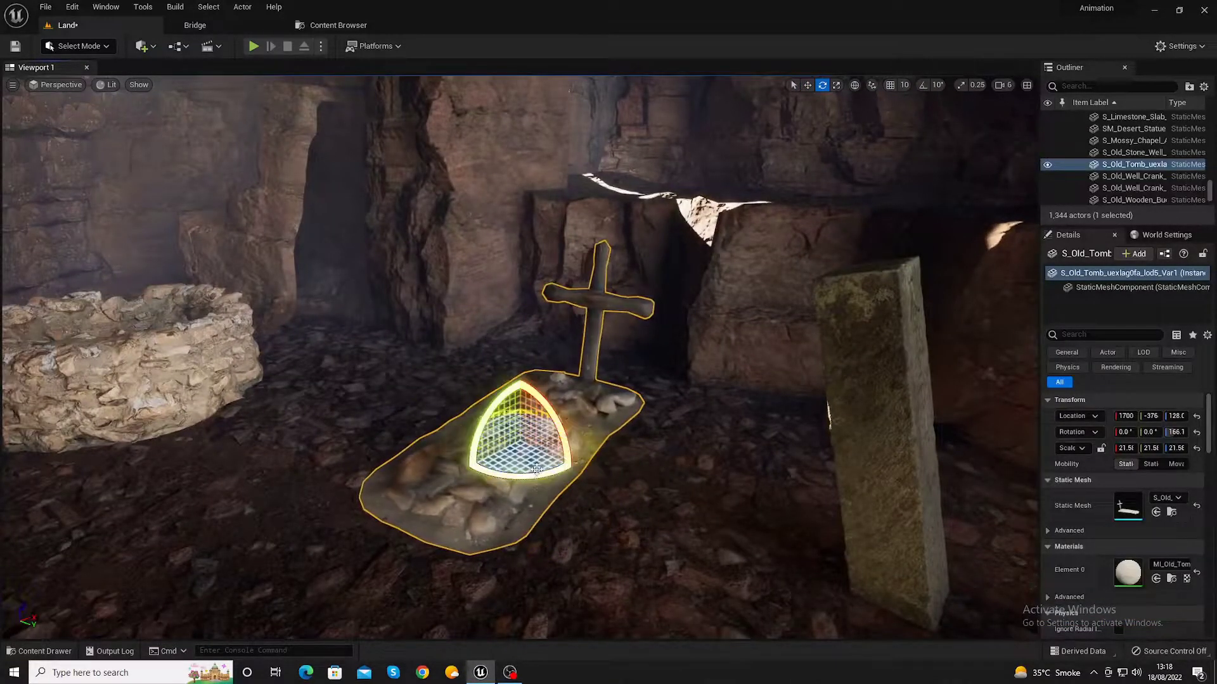
{"action": "key", "text": "r"}
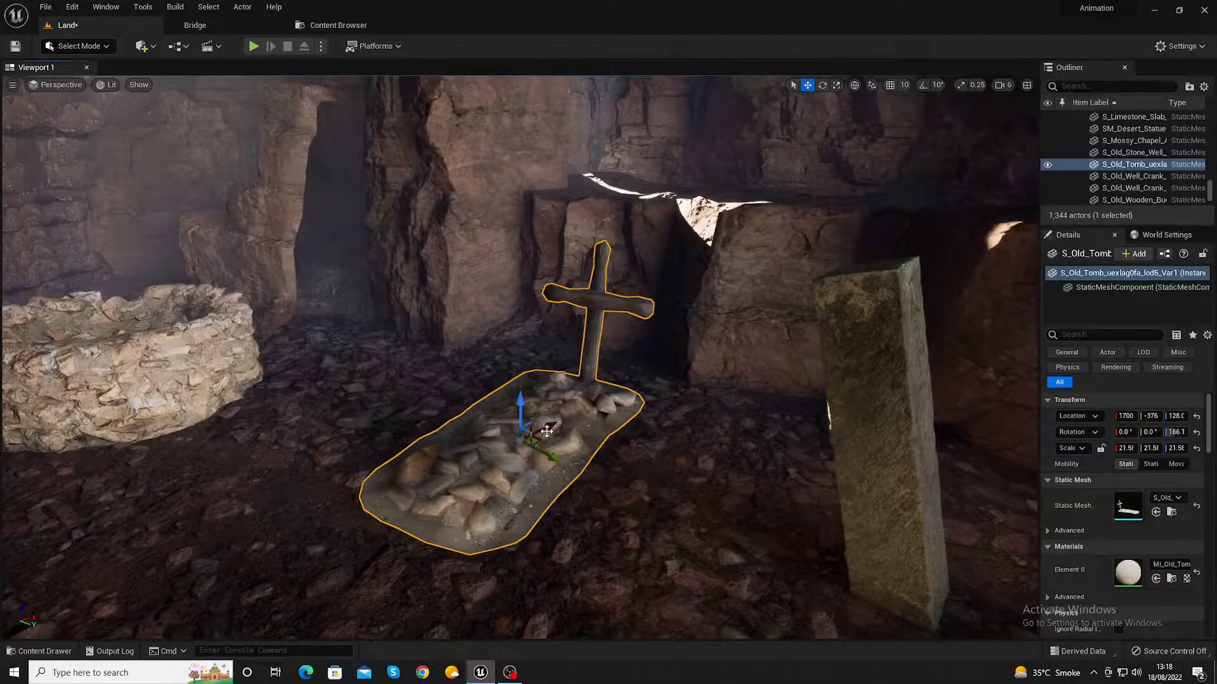
{"action": "left_click_drag", "start_coordinate": [546, 431], "coordinate": [607, 405]}
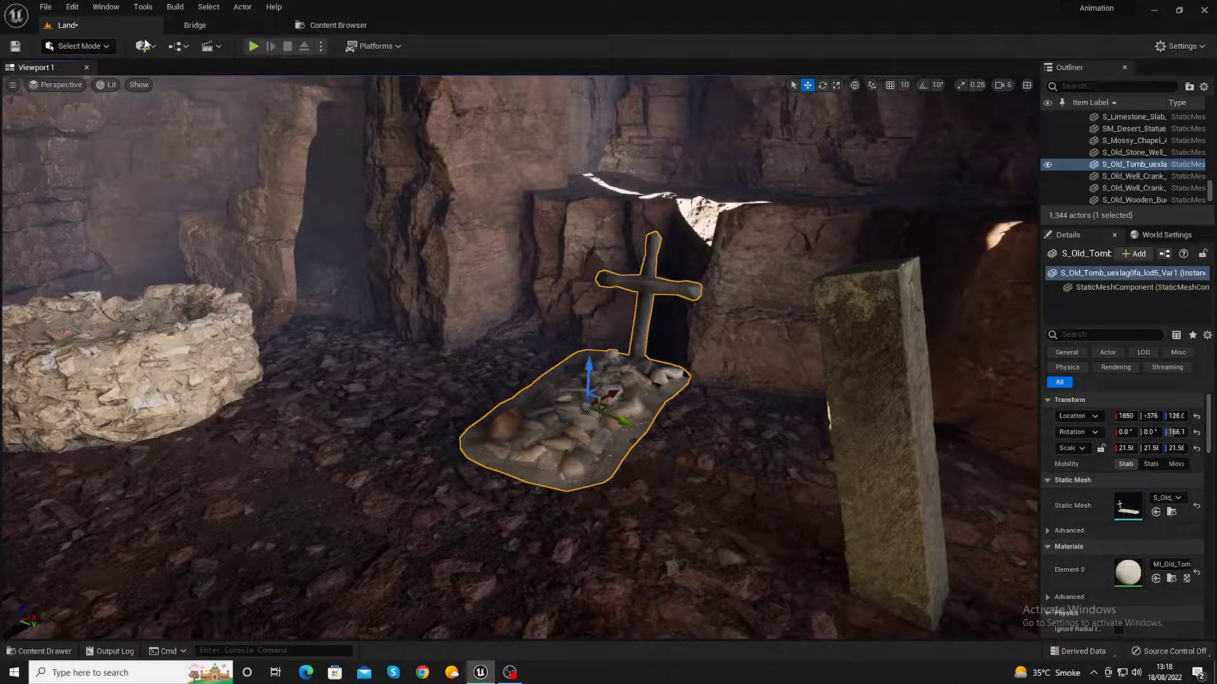
{"action": "key", "text": "ctrl+s"}
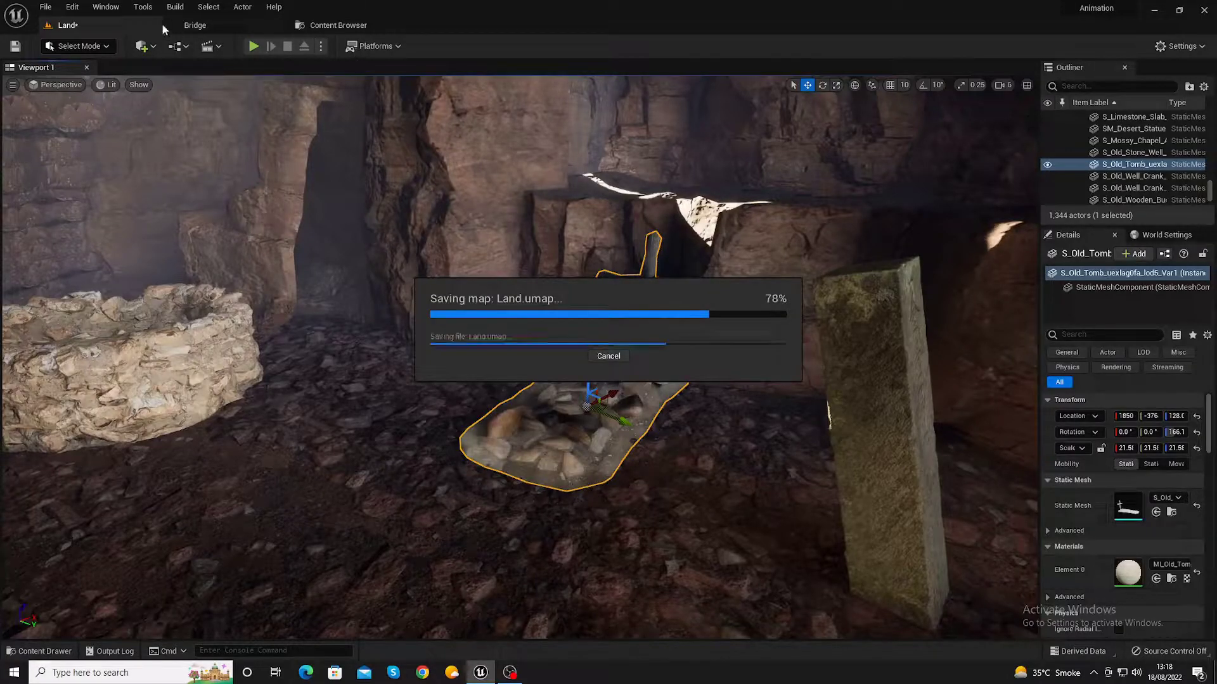
- Drag the Wooden Wheel from Bridge into the cave and scale it up about three times
{"action": "left_click", "coordinate": [195, 25]}
{"action": "scroll", "coordinate": [546, 326], "scroll_direction": "down", "scroll_amount": 5}
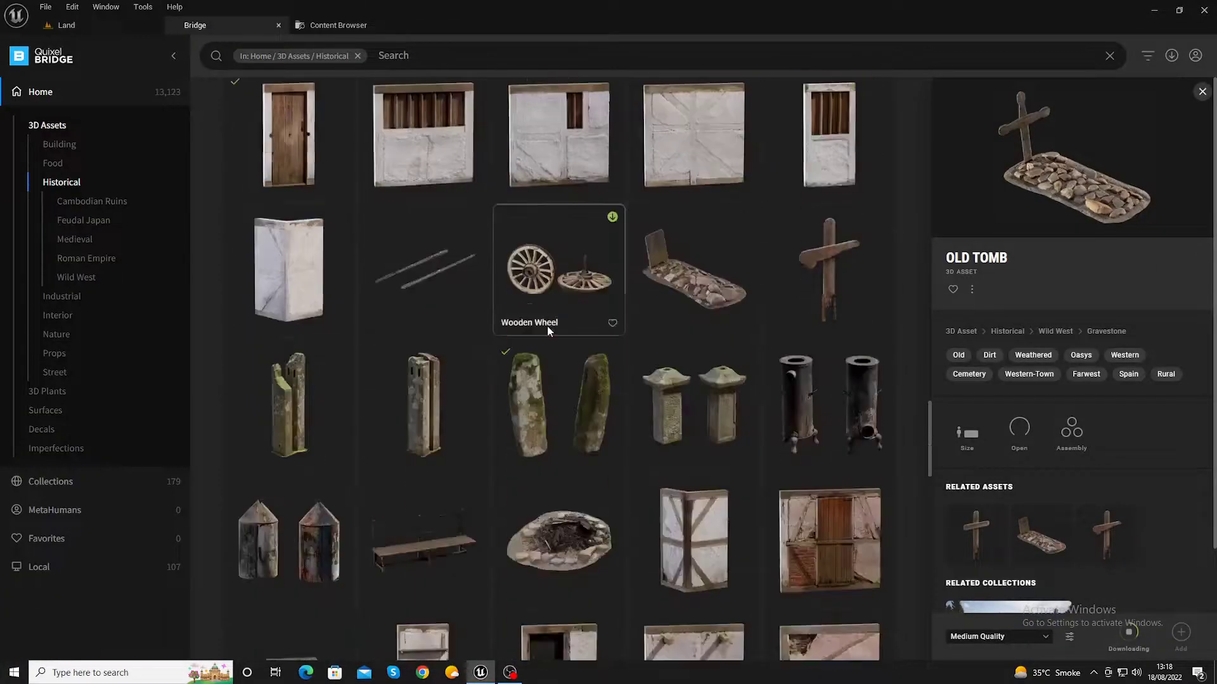
{"action": "mouse_move", "coordinate": [529, 269]}
{"action": "left_mouse_down"}
{"action": "mouse_move", "coordinate": [944, 457]}
{"action": "mouse_move", "coordinate": [344, 410]}
{"action": "left_mouse_up"}
{"action": "key", "text": "e"}
{"action": "key", "text": "r"}
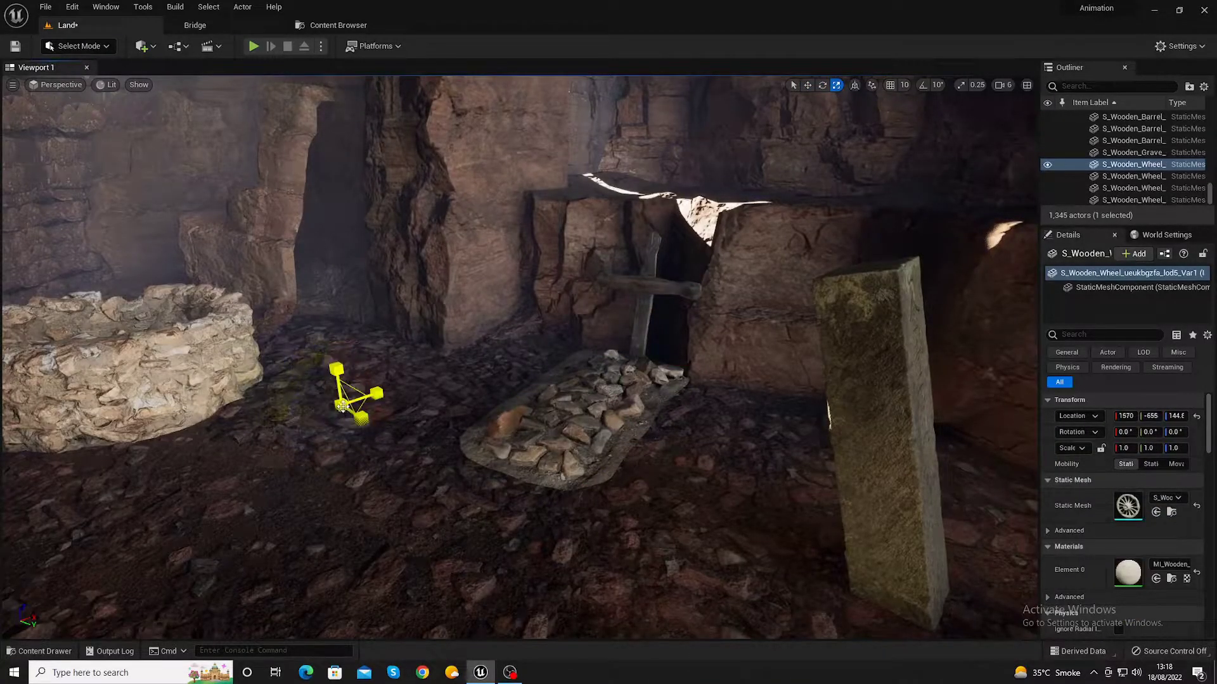
{"action": "mouse_move", "coordinate": [342, 405]}
{"action": "left_mouse_down"}
{"action": "mouse_move", "coordinate": [380, 386]}
{"action": "mouse_move", "coordinate": [316, 252]}
{"action": "mouse_move", "coordinate": [297, 249]}
{"action": "mouse_move", "coordinate": [353, 295]}
{"action": "left_mouse_up"}
- Stand the wheel against the wall beside the tomb's cross, then Alt-drag a copy aside
{"action": "key", "text": "e"}
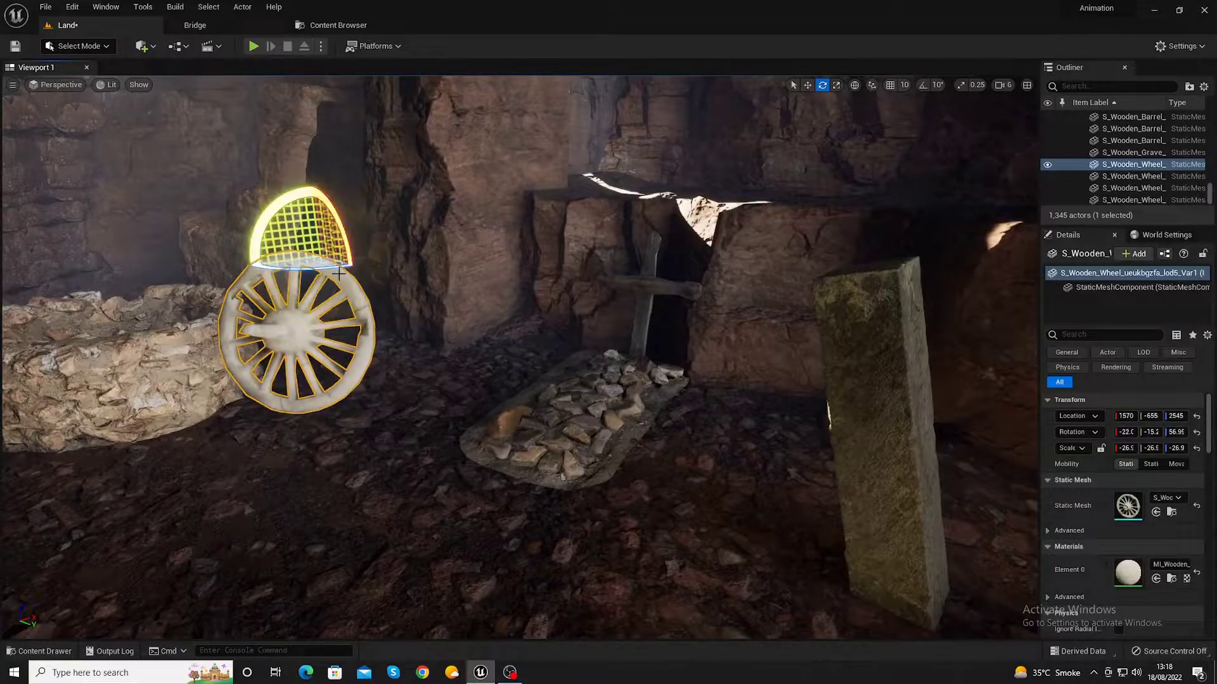
{"action": "key", "text": "w"}
{"action": "left_click", "coordinate": [351, 247]}
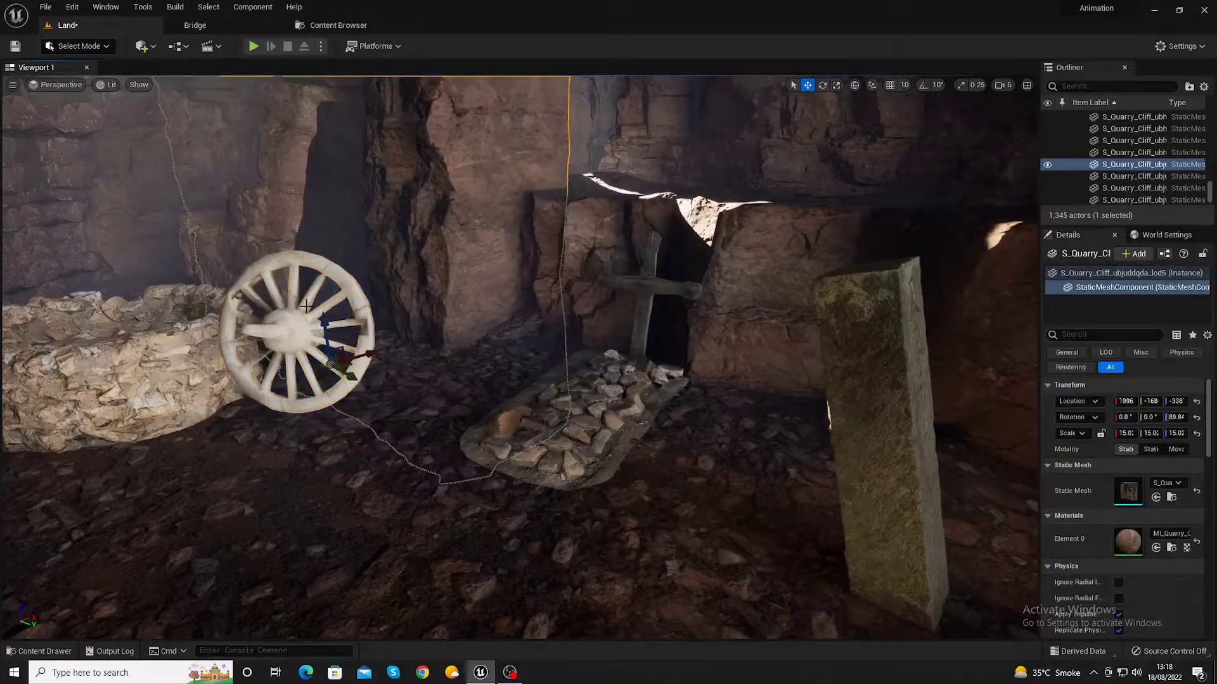
{"action": "left_click", "coordinate": [339, 344]}
{"action": "left_click_drag", "start_coordinate": [346, 253], "coordinate": [455, 230]}
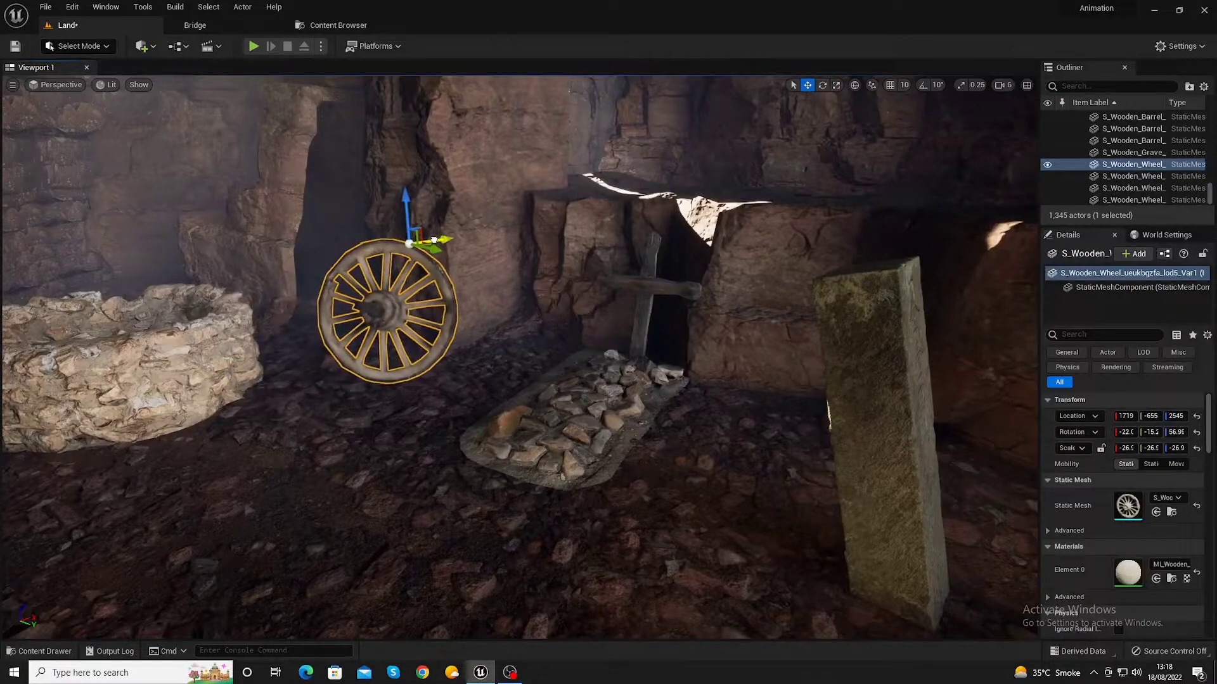
{"action": "mouse_move", "coordinate": [474, 222]}
{"action": "left_mouse_down"}
{"action": "mouse_move", "coordinate": [598, 270]}
{"action": "mouse_move", "coordinate": [681, 244]}
{"action": "left_mouse_up"}
{"action": "key", "text": "f"}
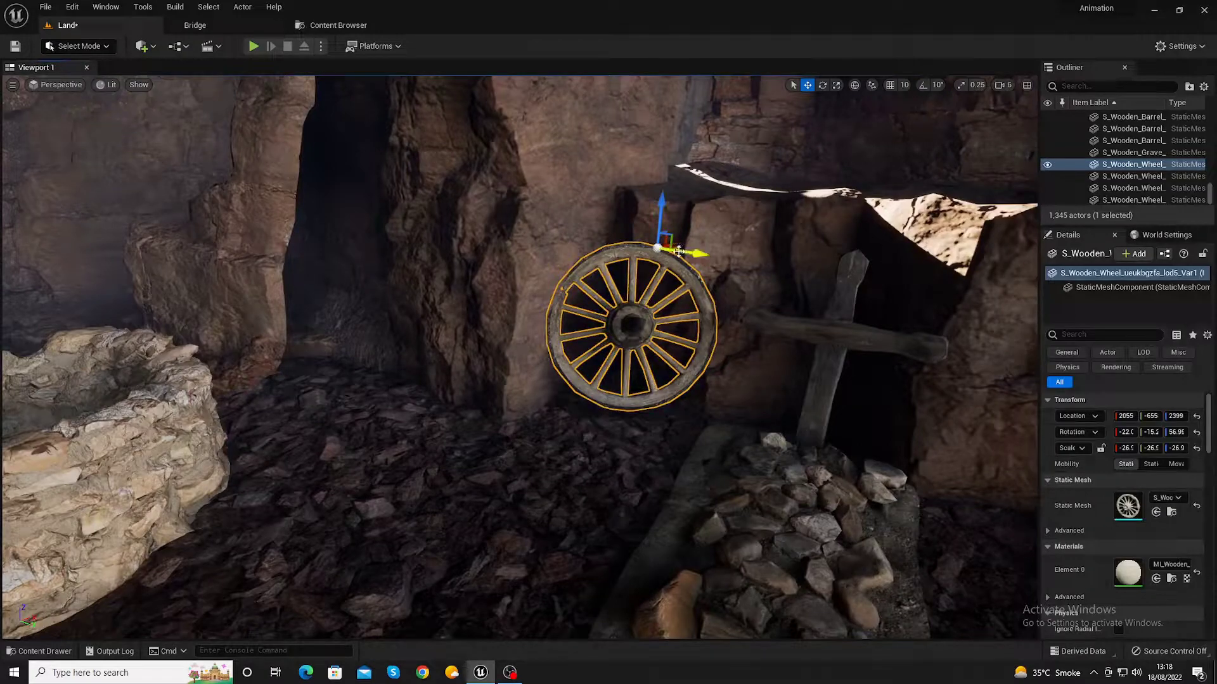
{"action": "mouse_move", "coordinate": [678, 252]}
{"action": "left_mouse_down", "text": "alt"}
{"action": "mouse_move", "coordinate": [638, 241]}
{"action": "mouse_move", "coordinate": [578, 320]}
{"action": "left_mouse_up", "text": "alt"}
{"action": "key", "text": "e"}
- Spin and tilt the wheel copy, then lower it to Z 721 beside the first wheel
{"action": "key", "text": "r"}
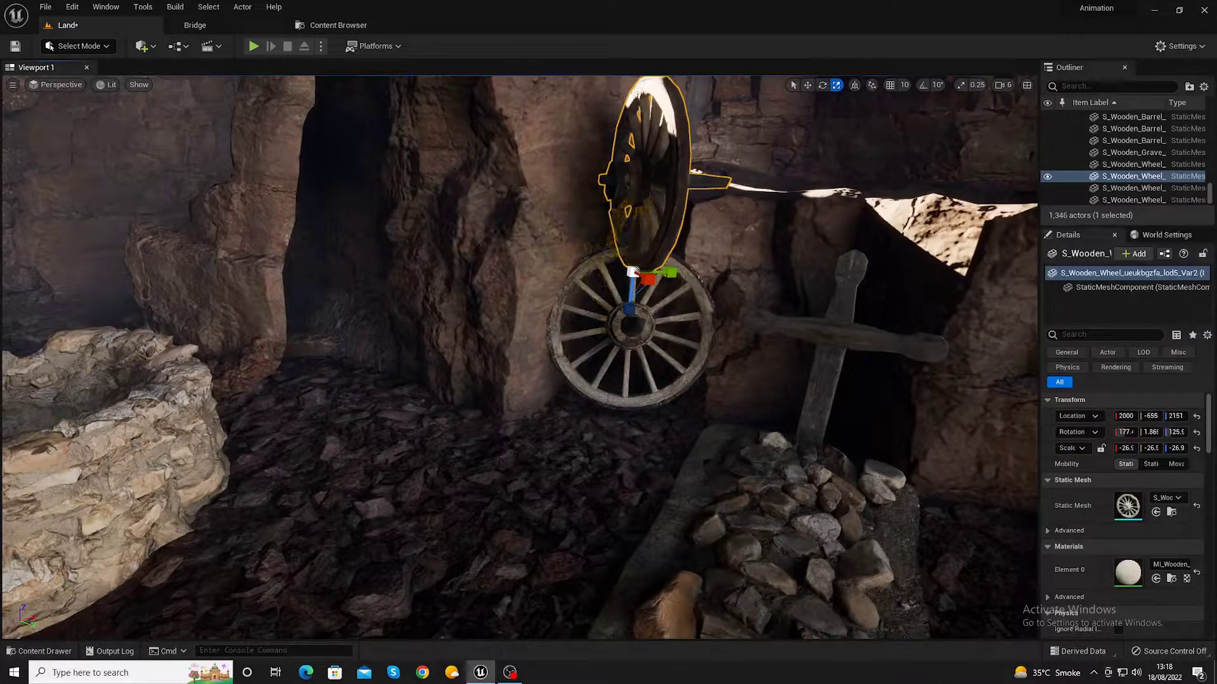
{"action": "key", "text": "e"}
{"action": "left_click_drag", "start_coordinate": [671, 287], "coordinate": [722, 280]}
{"action": "mouse_move", "coordinate": [627, 254]}
{"action": "left_mouse_down"}
{"action": "mouse_move", "coordinate": [652, 295]}
{"action": "mouse_move", "coordinate": [645, 220]}
{"action": "left_mouse_up"}
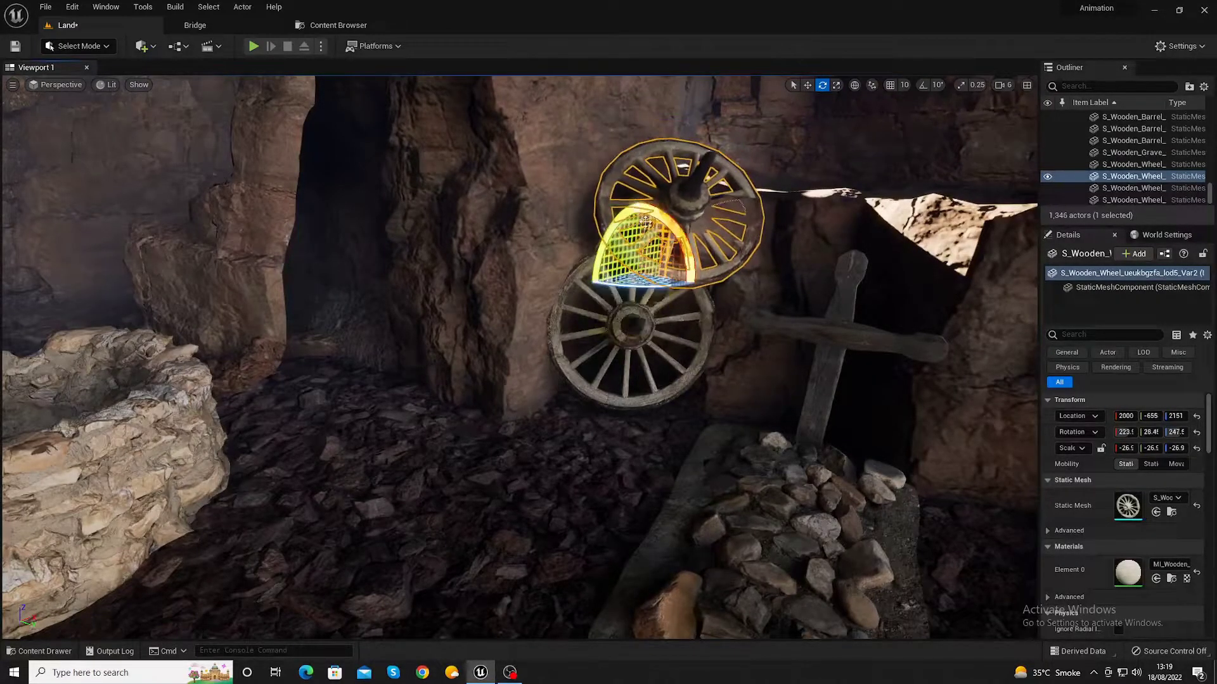
{"action": "key", "text": "r"}
{"action": "mouse_move", "coordinate": [633, 261]}
{"action": "left_mouse_down"}
{"action": "mouse_move", "coordinate": [637, 360]}
{"action": "mouse_move", "coordinate": [498, 430]}
{"action": "mouse_move", "coordinate": [624, 442]}
{"action": "left_mouse_up"}
- Nudge the wheel copy in front of the first, angle it against the tomb, and save
{"action": "key", "text": "e"}
{"action": "key", "text": "w"}
{"action": "right_click_drag", "start_coordinate": [625, 442], "coordinate": [481, 380]}
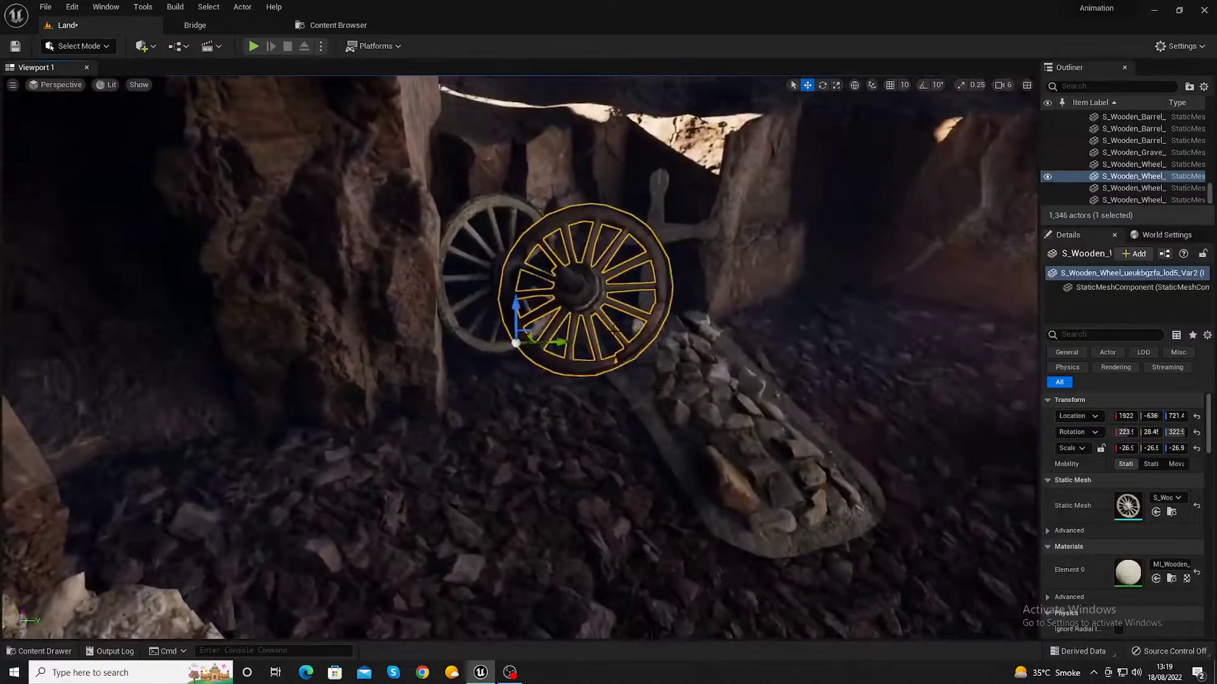
{"action": "key", "text": "e"}
{"action": "mouse_move", "coordinate": [482, 381]}
{"action": "left_mouse_down"}
{"action": "mouse_move", "coordinate": [516, 282]}
{"action": "mouse_move", "coordinate": [498, 382]}
{"action": "left_mouse_up"}
{"action": "key", "text": "w"}
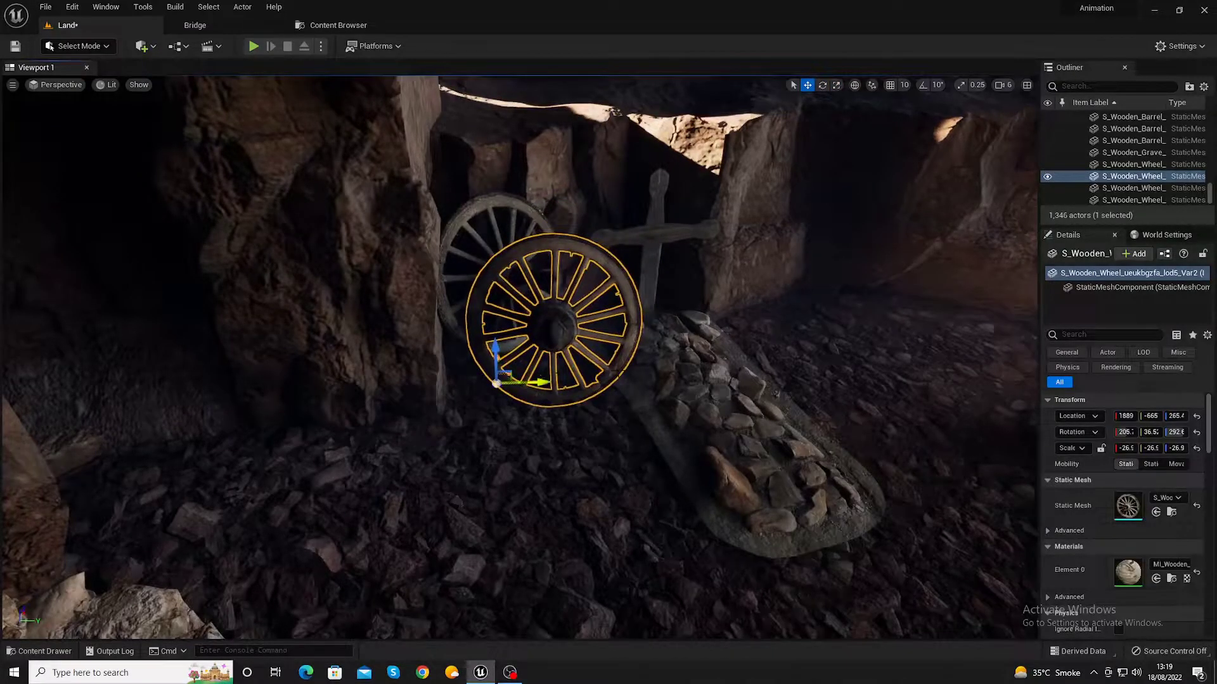
{"action": "key", "text": "e"}
{"action": "left_click_drag", "start_coordinate": [501, 380], "coordinate": [500, 431]}
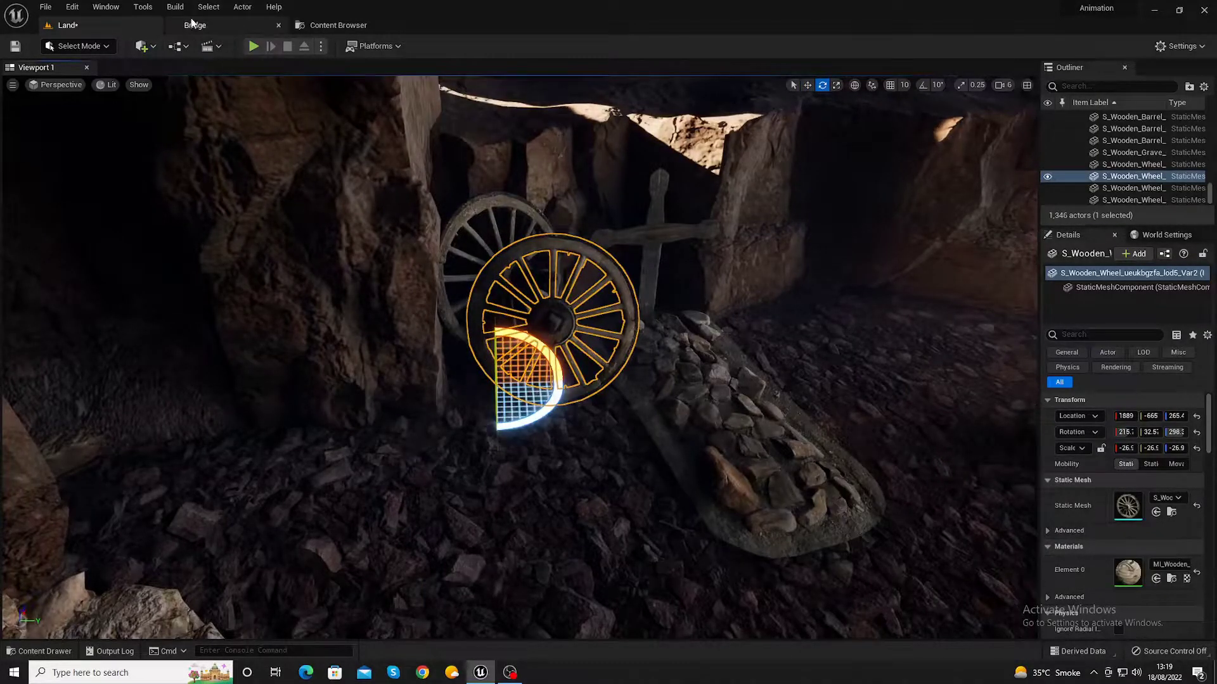
{"action": "key", "text": "ctrl+s"}
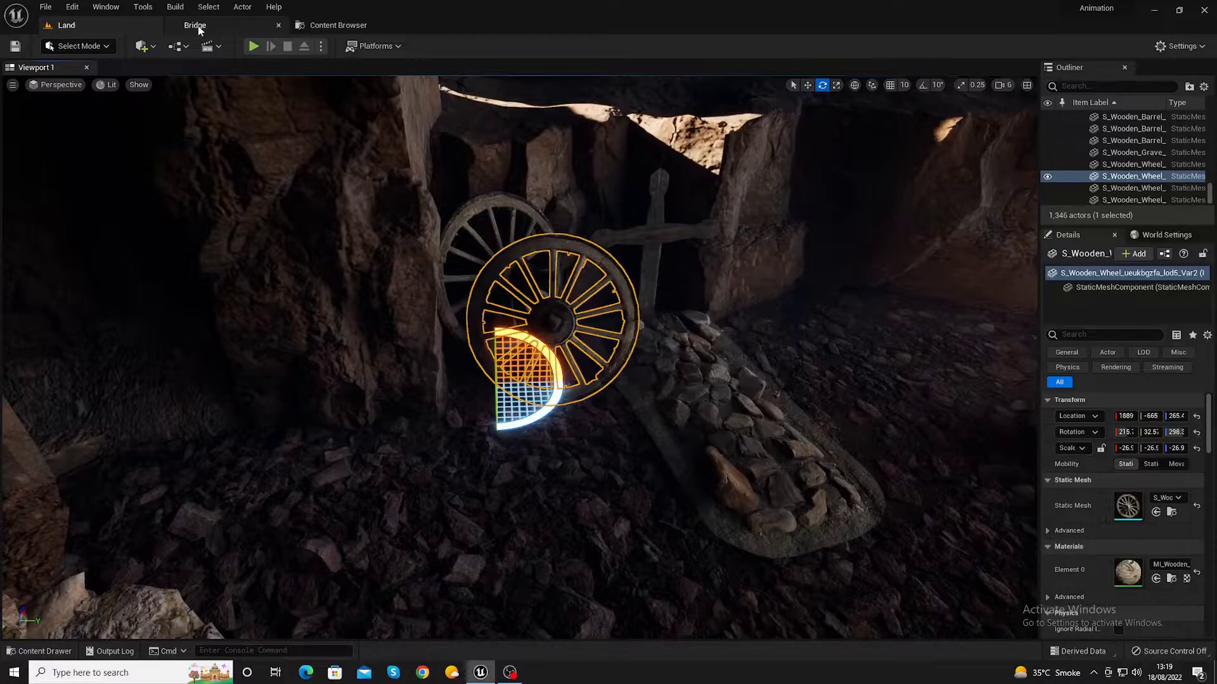
- Place the Japanese Gravestone from Bridge by the leaning pillar and scale it to 15.71
{"action": "left_click", "coordinate": [197, 29]}
{"action": "scroll", "coordinate": [718, 358], "scroll_direction": "down", "scroll_amount": 1}
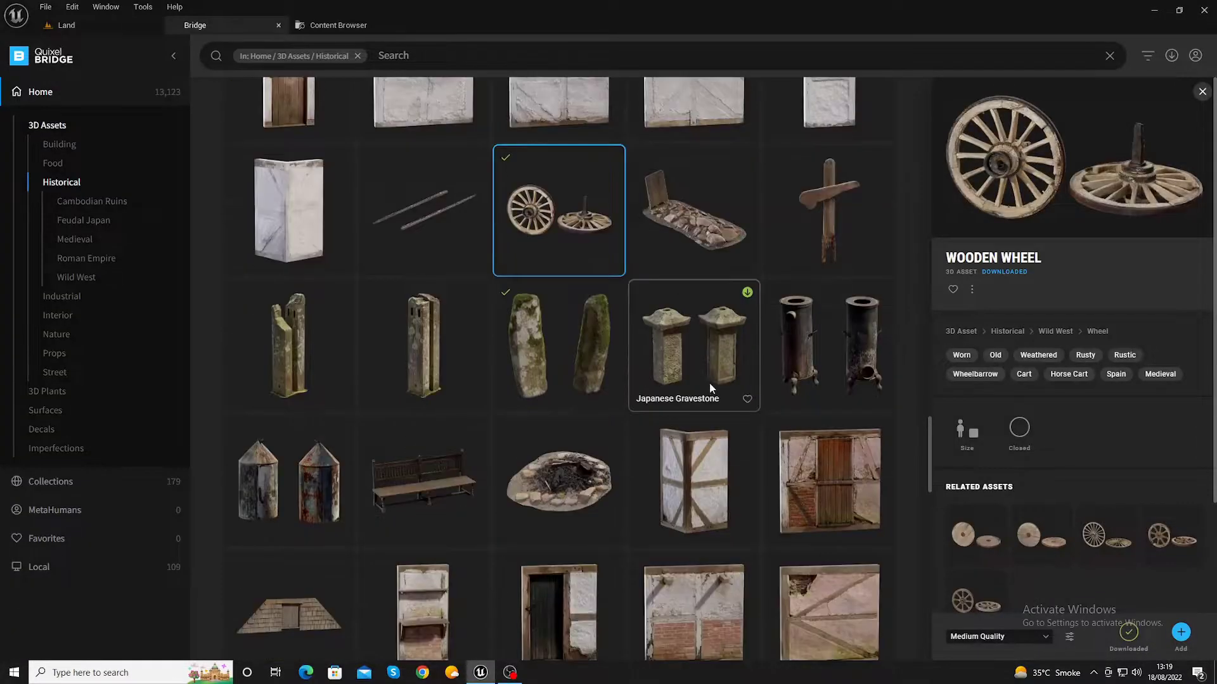
{"action": "mouse_move", "coordinate": [718, 358]}
{"action": "left_mouse_down"}
{"action": "mouse_move", "coordinate": [75, 19]}
{"action": "mouse_move", "coordinate": [908, 332]}
{"action": "left_mouse_up"}
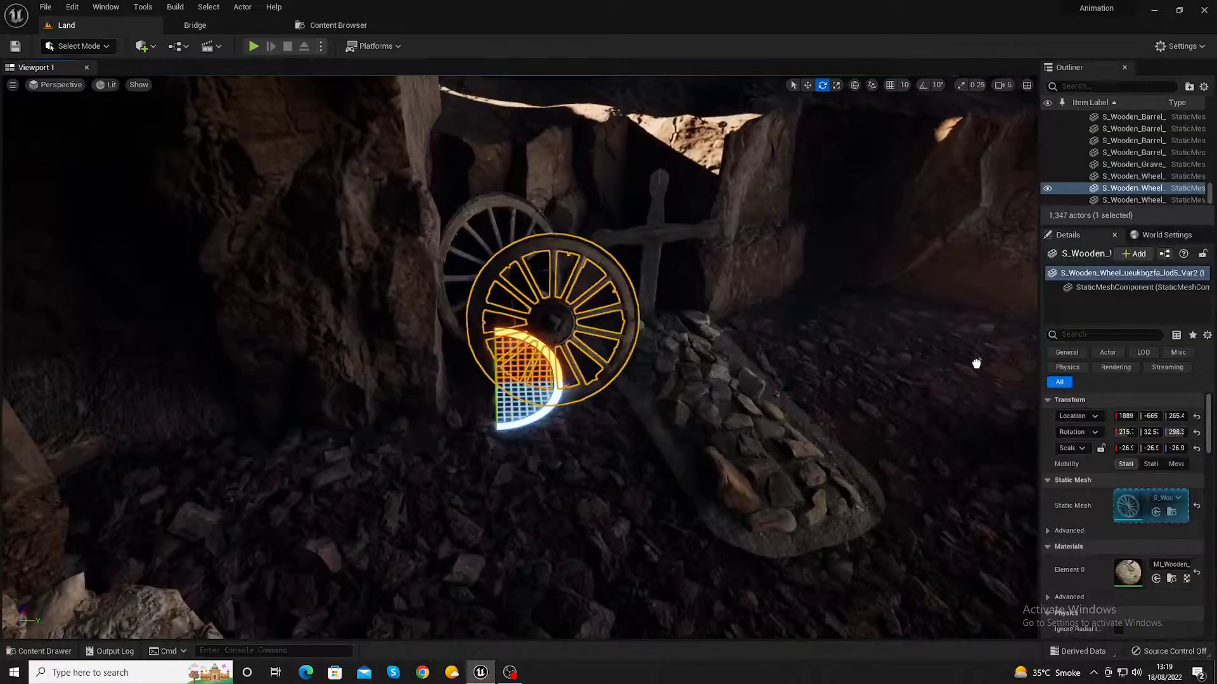
{"action": "left_click_drag", "start_coordinate": [976, 364], "coordinate": [979, 371]}
{"action": "key", "text": "r"}
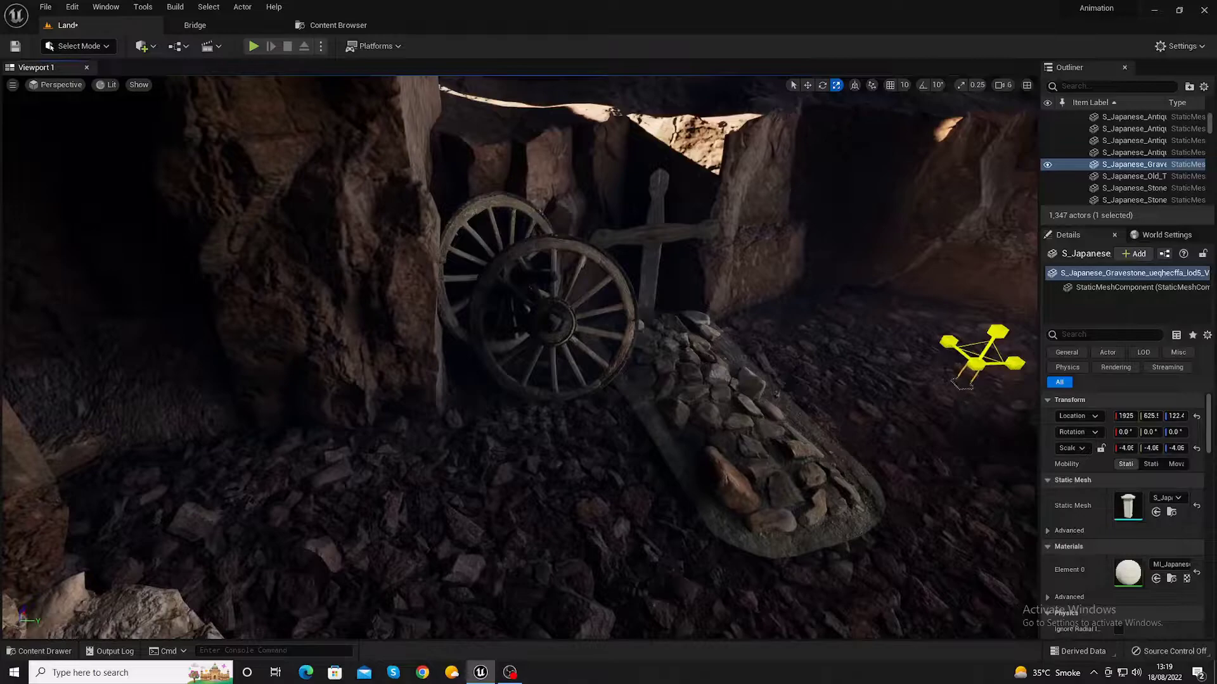
{"action": "mouse_move", "coordinate": [979, 364]}
{"action": "left_mouse_down"}
{"action": "mouse_move", "coordinate": [979, 346]}
{"action": "mouse_move", "coordinate": [974, 365]}
{"action": "left_mouse_up"}
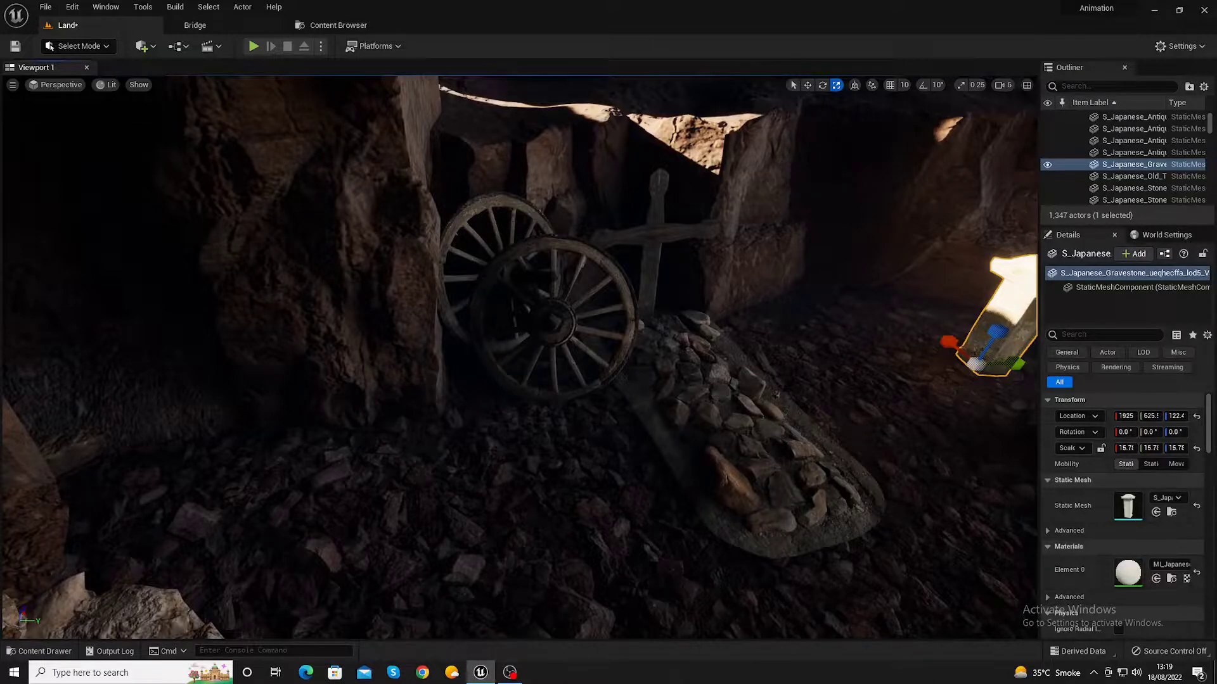
- Alt-drag gravestone copies up onto the rock ledge
{"action": "key", "text": "f"}
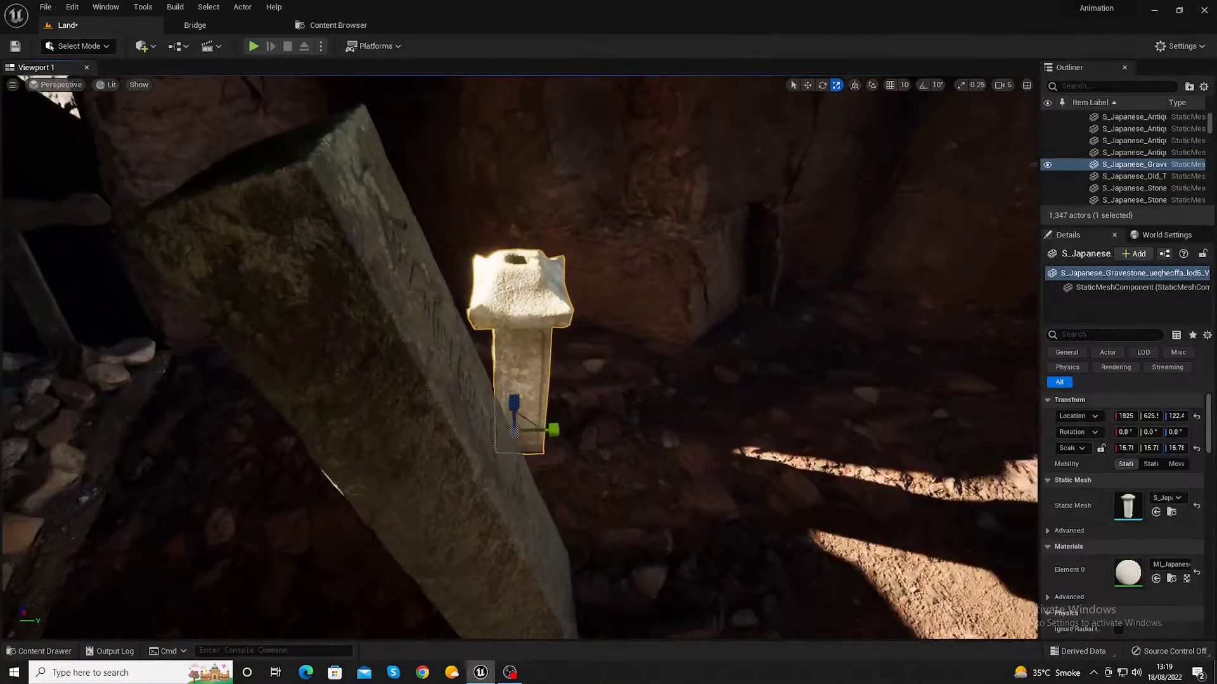
{"action": "mouse_move", "coordinate": [948, 543]}
{"action": "left_mouse_down", "text": "alt"}
{"action": "mouse_move", "coordinate": [926, 501]}
{"action": "mouse_move", "coordinate": [887, 481]}
{"action": "left_mouse_up", "text": "alt"}
{"action": "key", "text": "w"}
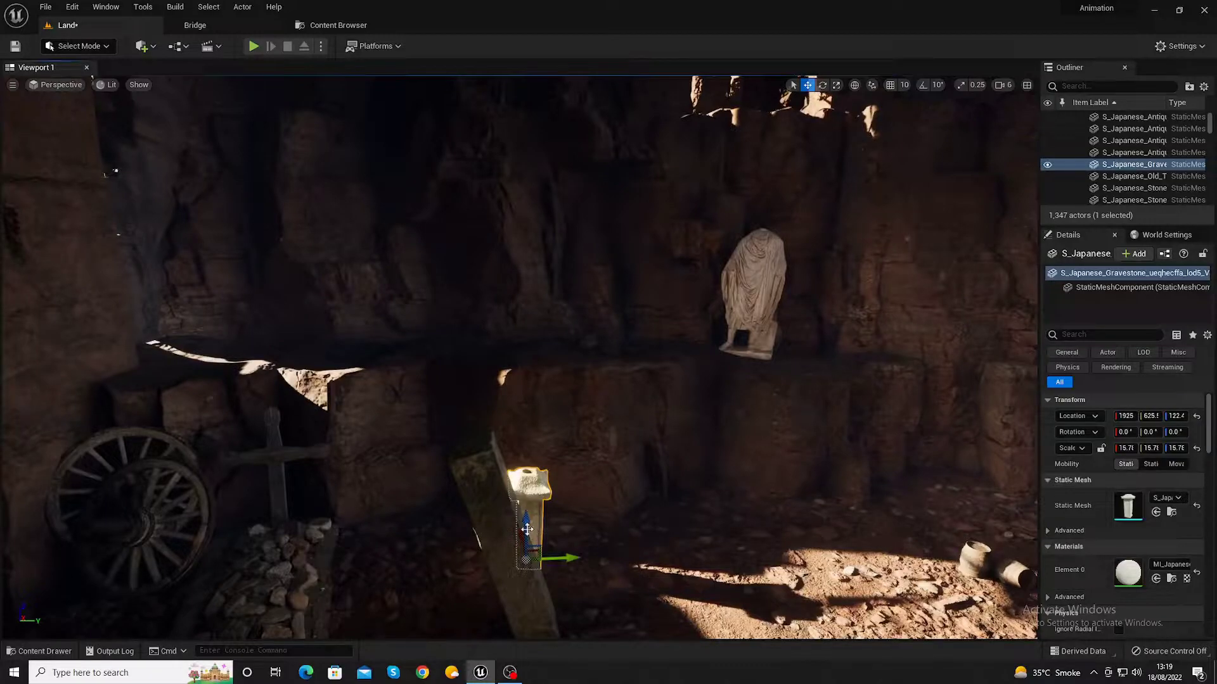
{"action": "mouse_move", "coordinate": [526, 530]}
{"action": "left_mouse_down", "text": "alt"}
{"action": "mouse_move", "coordinate": [526, 298]}
{"action": "mouse_move", "coordinate": [537, 287]}
{"action": "mouse_move", "coordinate": [531, 354]}
{"action": "mouse_move", "coordinate": [514, 323]}
{"action": "mouse_move", "coordinate": [570, 382]}
{"action": "left_mouse_up", "text": "alt"}
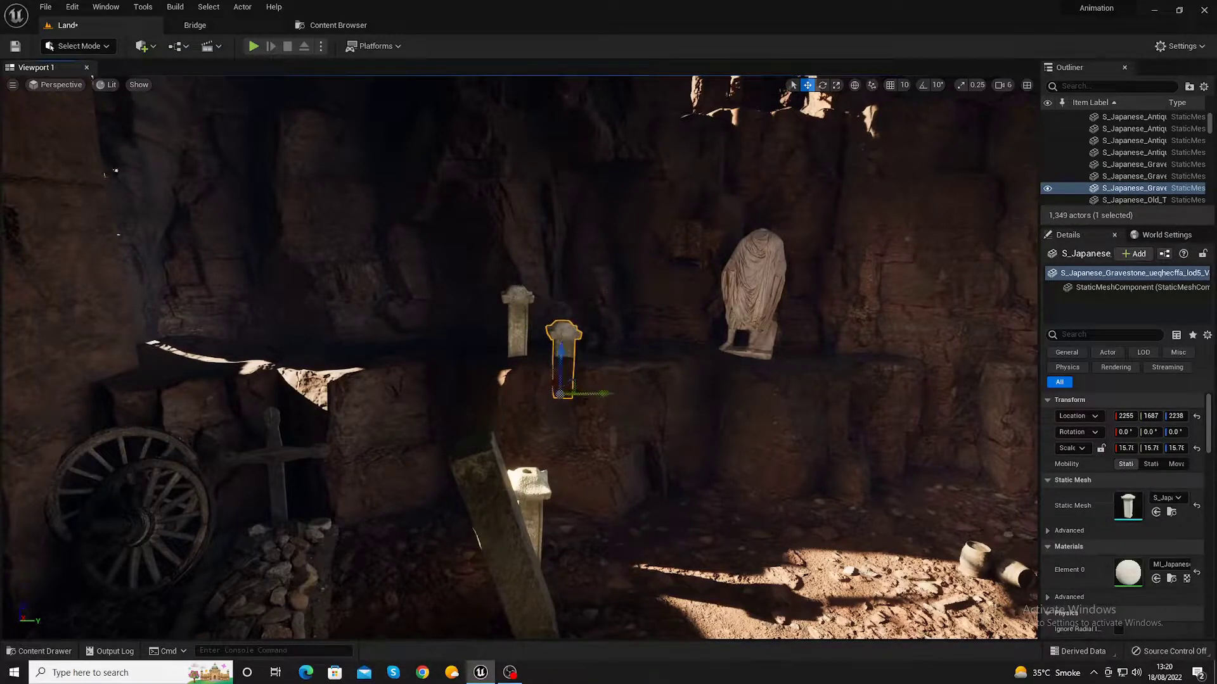
- Save the map, drop an Old Stove from Bridge into the cave, then delete it
{"action": "key", "text": "ctrl+s"}
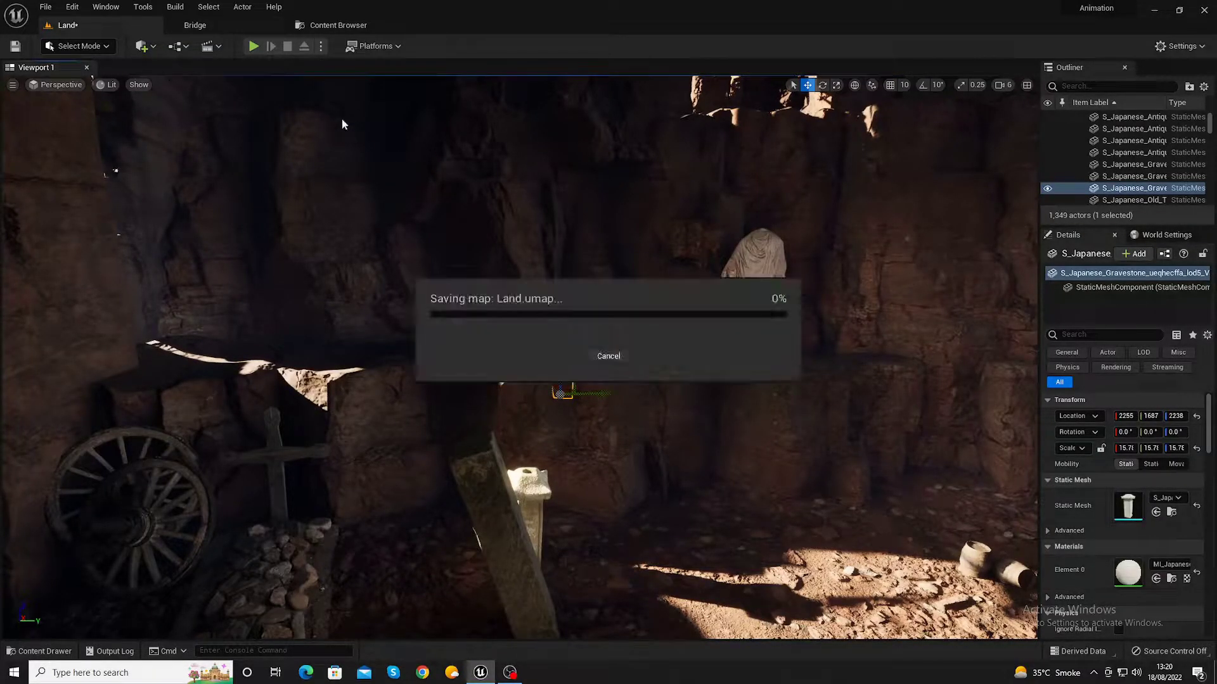
{"action": "left_click", "coordinate": [197, 11]}
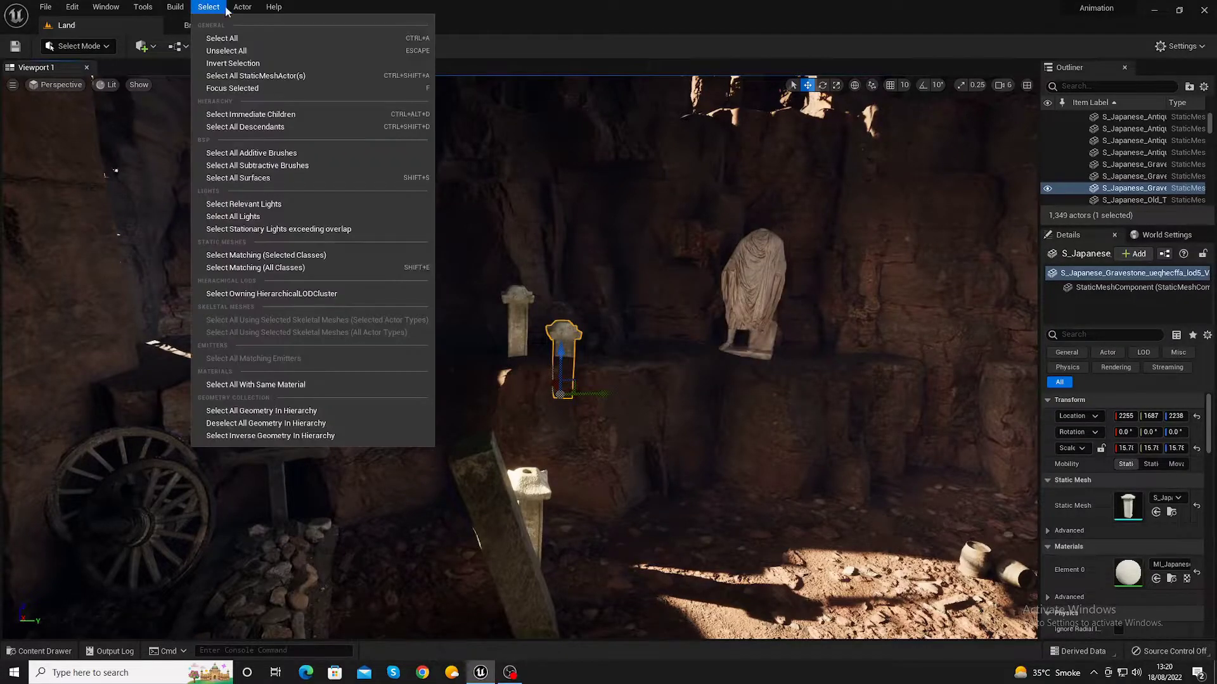
{"action": "left_click", "coordinate": [166, 52]}
{"action": "left_click", "coordinate": [193, 24]}
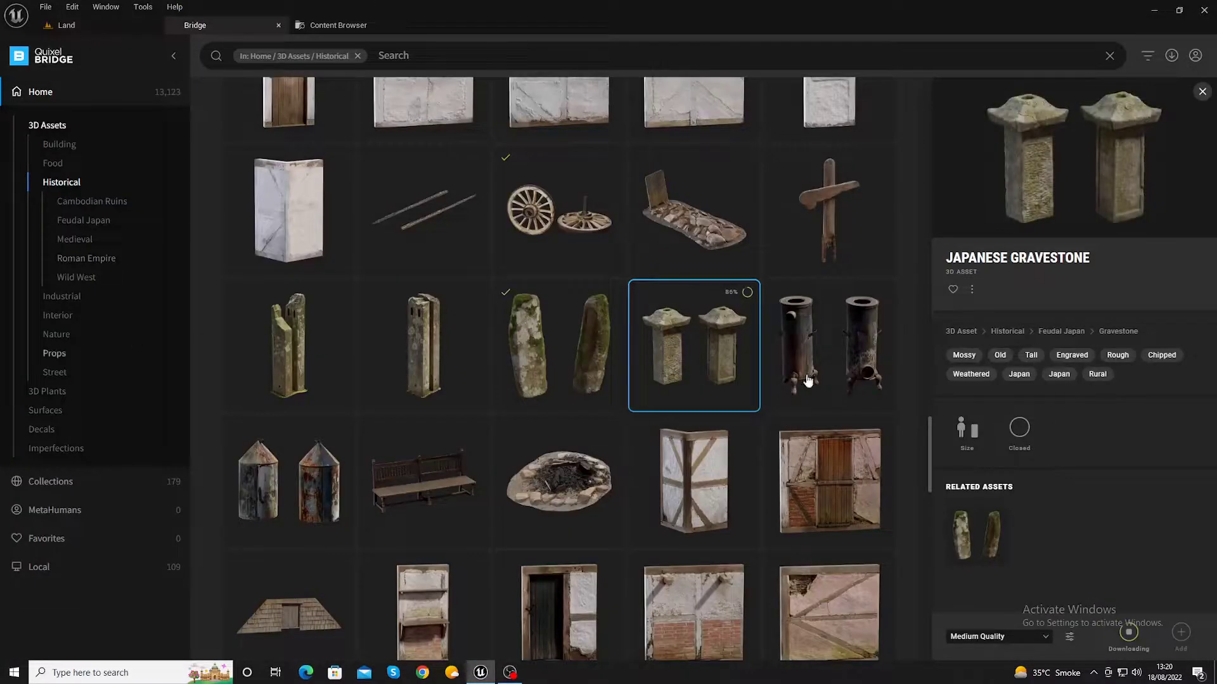
{"action": "mouse_move", "coordinate": [828, 351]}
{"action": "left_mouse_down"}
{"action": "mouse_move", "coordinate": [57, 30]}
{"action": "mouse_move", "coordinate": [818, 406]}
{"action": "left_mouse_up"}
{"action": "mouse_move", "coordinate": [863, 509]}
{"action": "left_mouse_down"}
{"action": "mouse_move", "coordinate": [912, 481]}
{"action": "mouse_move", "coordinate": [912, 444]}
{"action": "mouse_move", "coordinate": [931, 439]}
{"action": "left_mouse_up"}
{"action": "key", "text": "space"}
{"action": "key", "text": "space"}
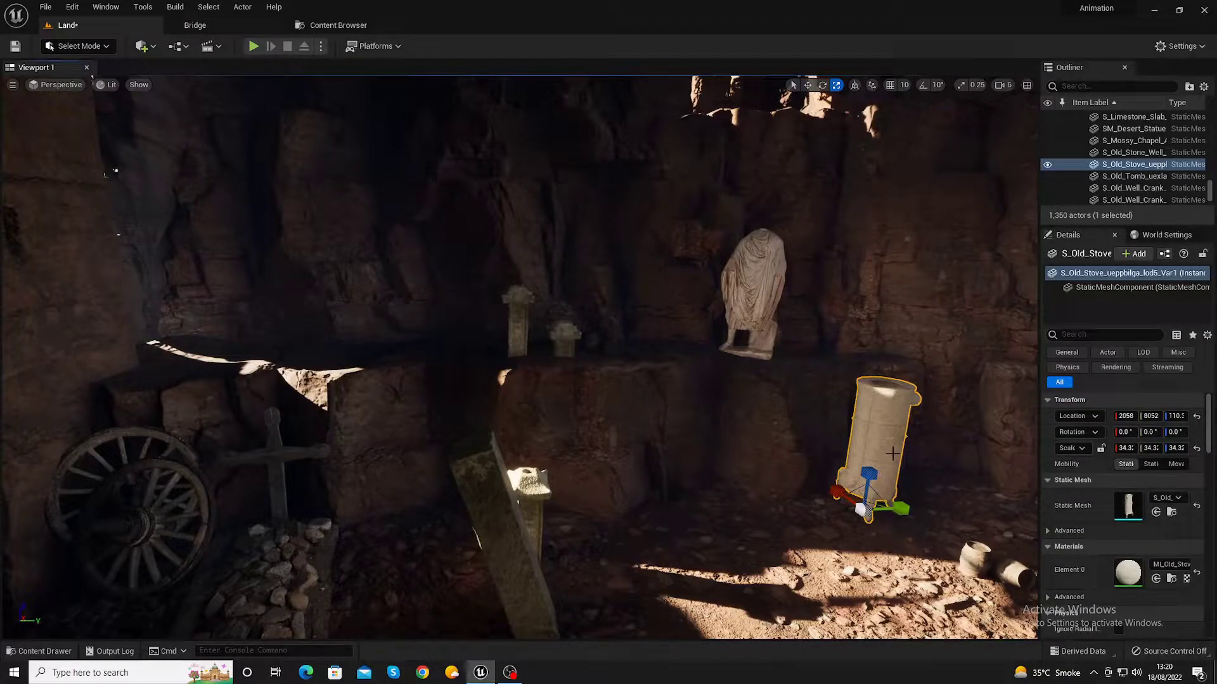
{"action": "key", "text": "Delete"}
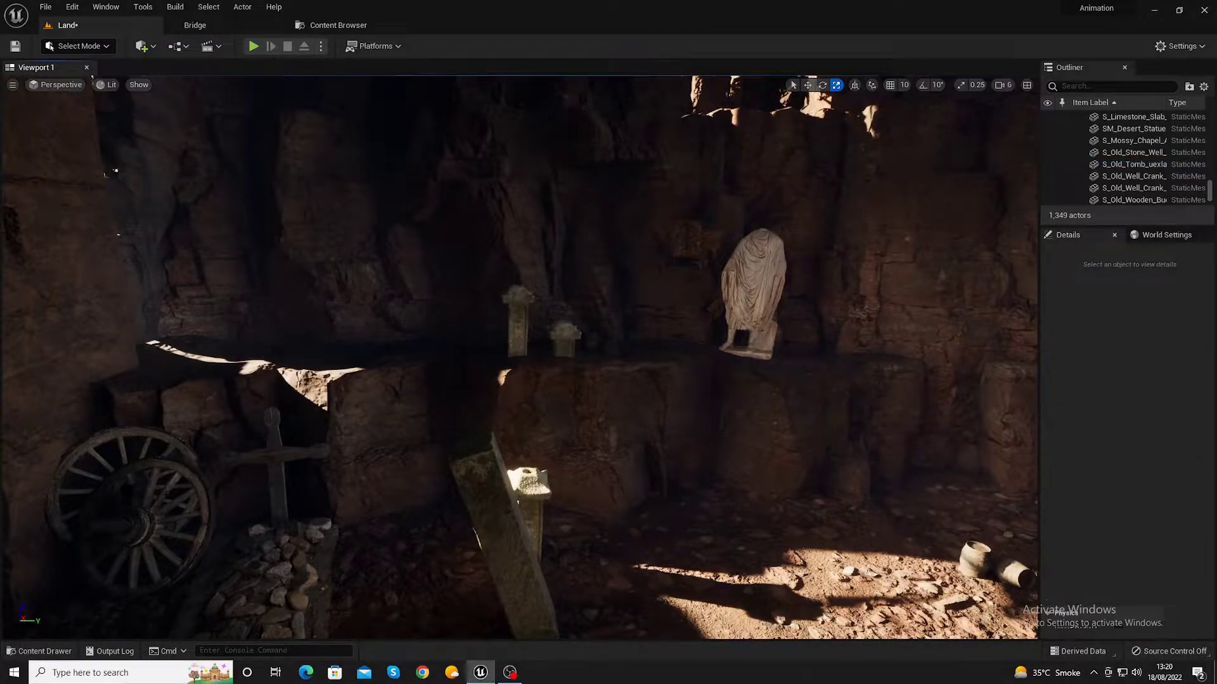
- Delete both wooden wheels standing beside the tomb
{"action": "left_click", "coordinate": [152, 507]}
{"action": "key", "text": "Delete"}
{"action": "left_click", "coordinate": [151, 505]}
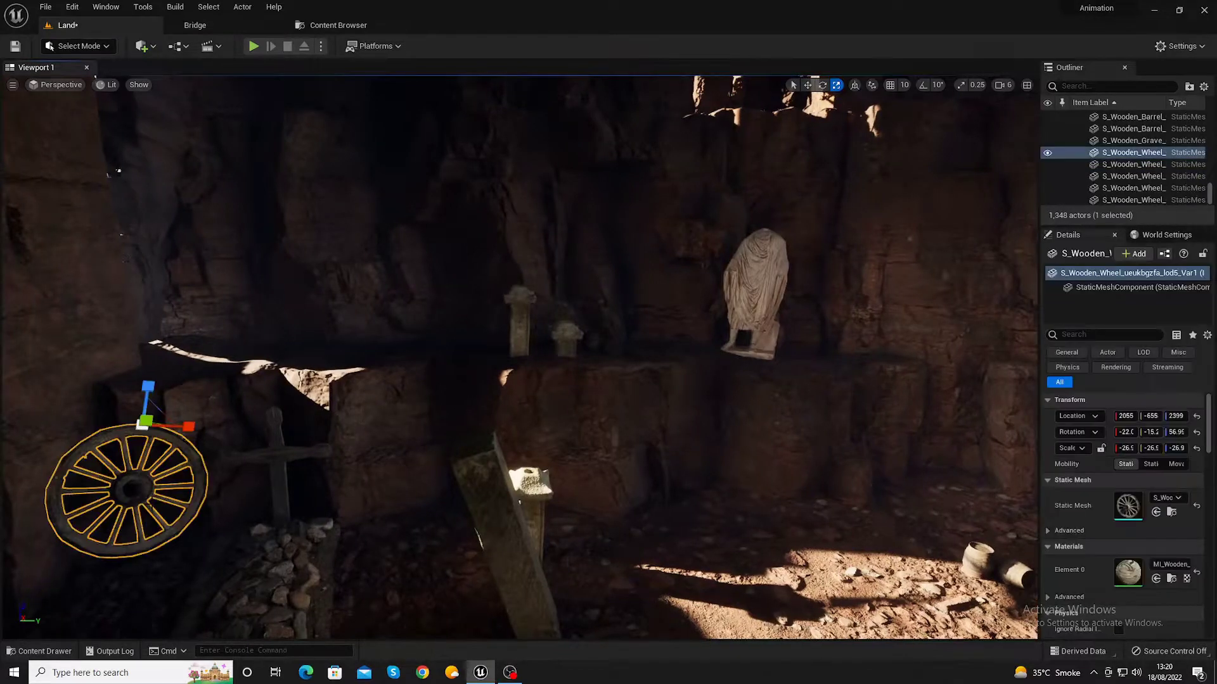
{"action": "key", "text": "Delete"}
{"action": "left_click", "coordinate": [209, 7]}
- Drag the Megascans Campfire from Bridge's Historical grid onto the cave floor beside the carafes
{"action": "left_click", "coordinate": [204, 8]}
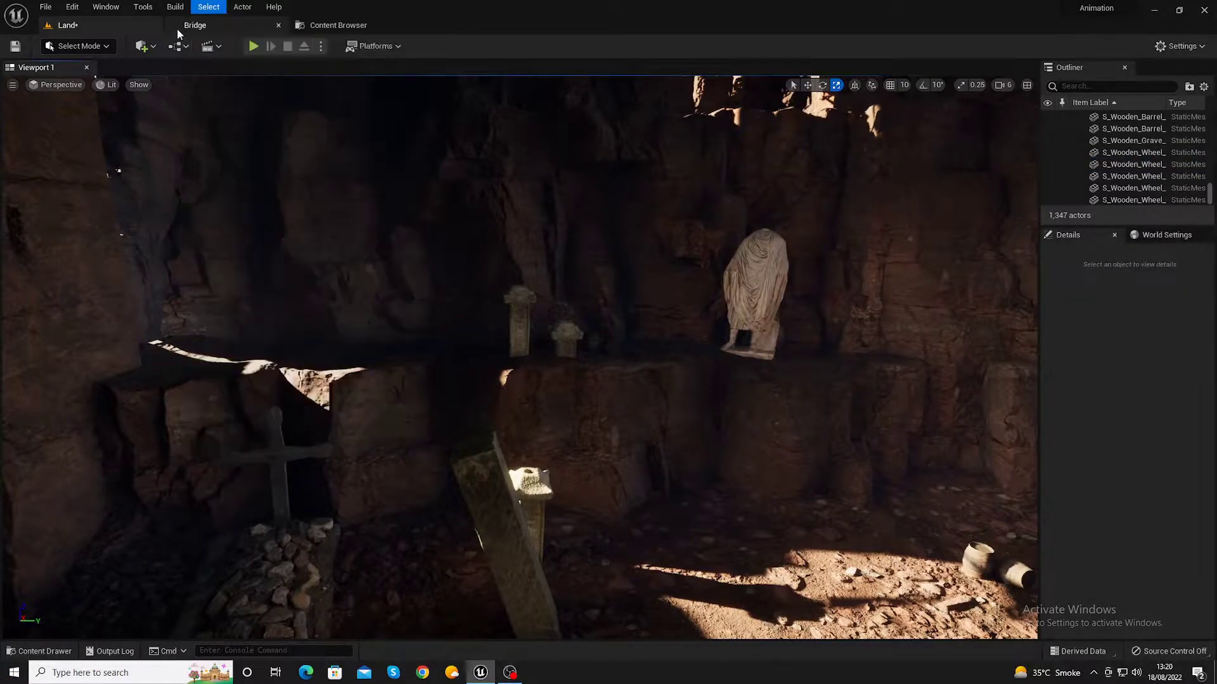
{"action": "left_click", "coordinate": [180, 28]}
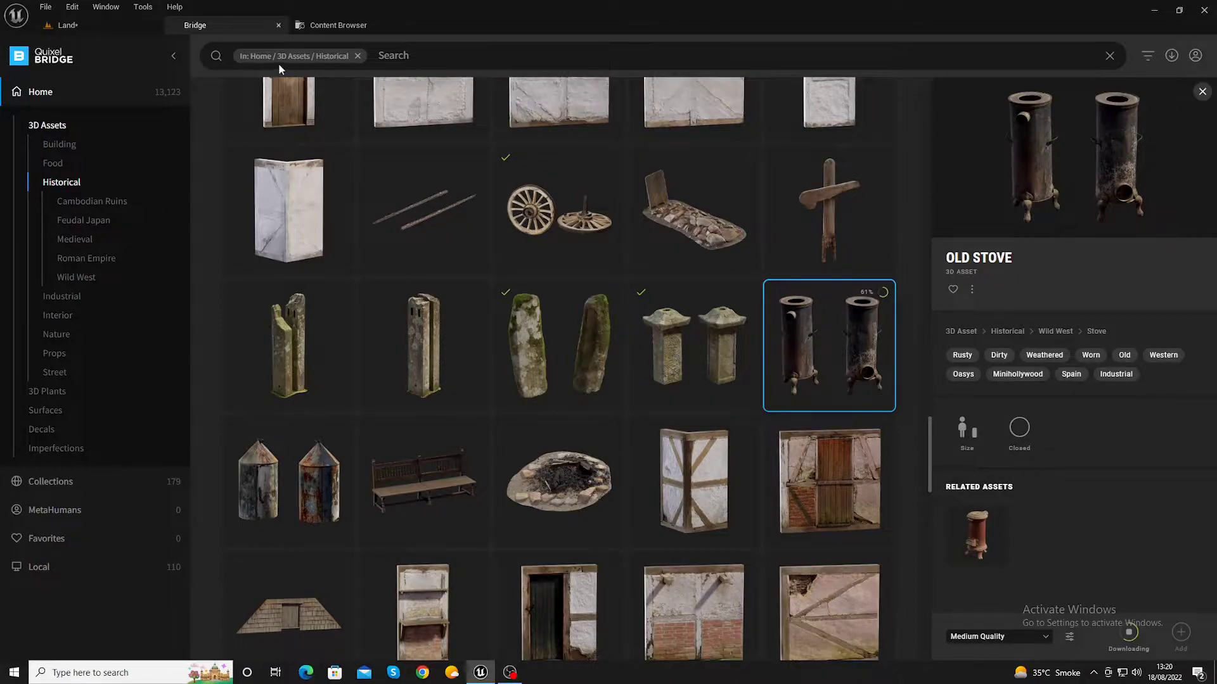
{"action": "scroll", "coordinate": [708, 511], "scroll_direction": "down", "scroll_amount": 3}
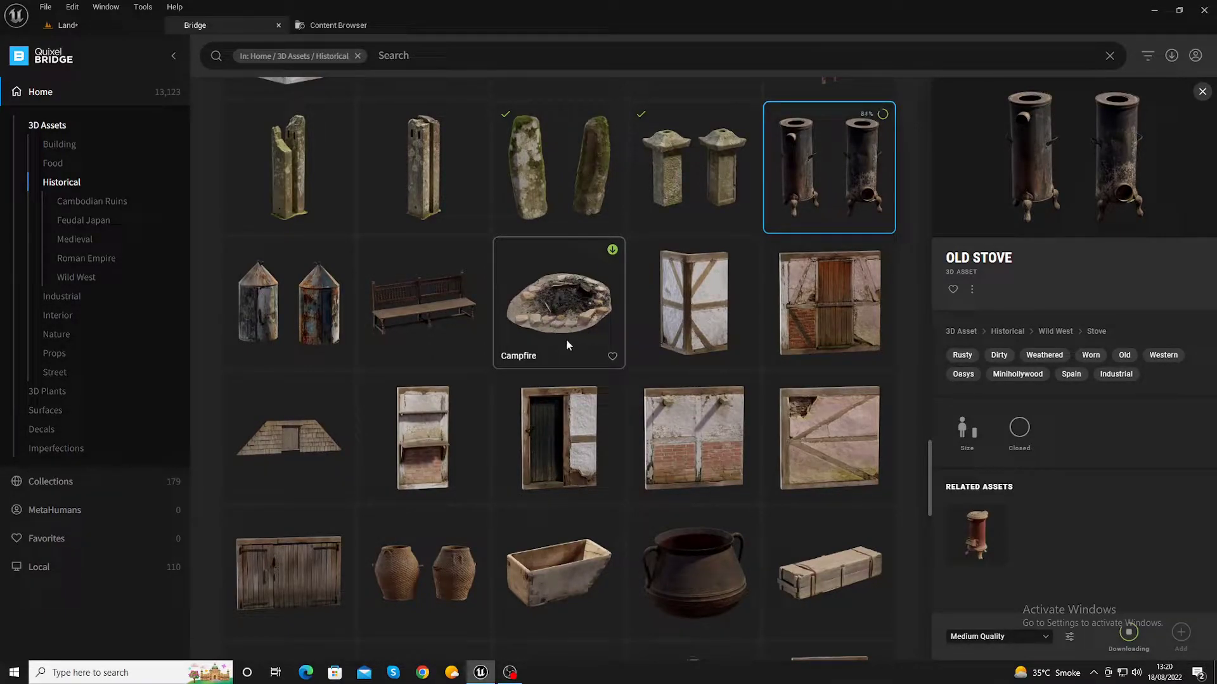
{"action": "left_click_drag", "start_coordinate": [562, 315], "coordinate": [72, 30]}
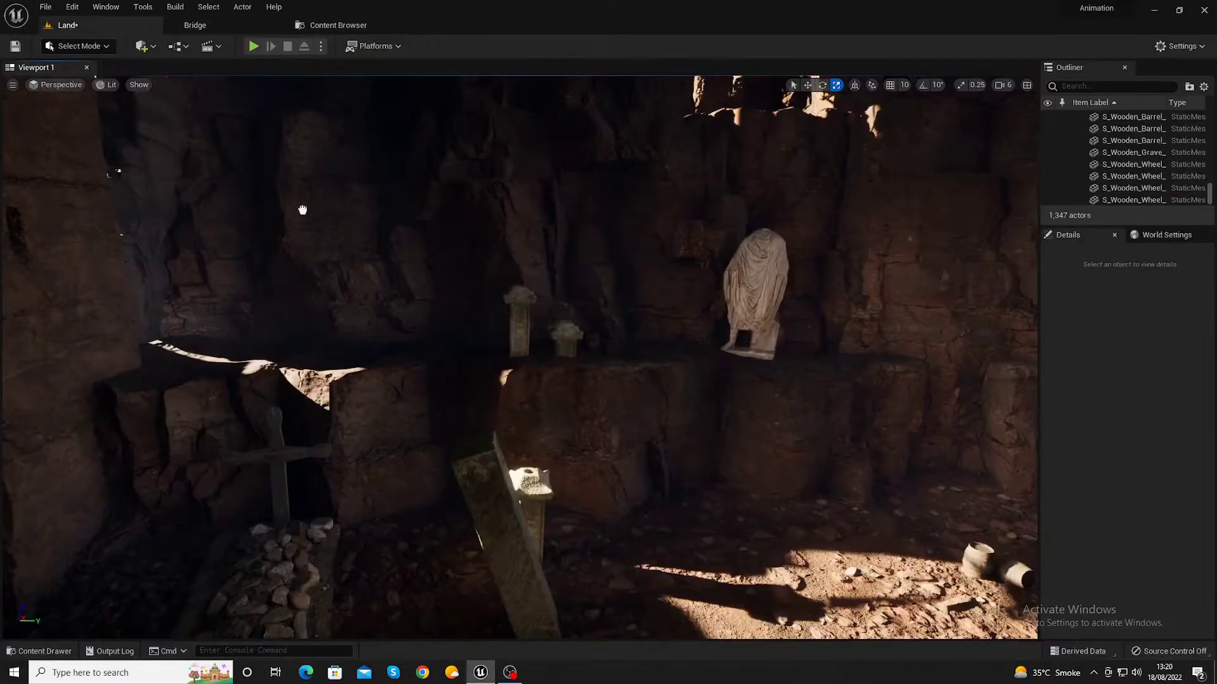
{"action": "left_click_drag", "start_coordinate": [71, 30], "coordinate": [824, 538]}
{"action": "mouse_move", "coordinate": [885, 601]}
{"action": "left_mouse_down"}
{"action": "mouse_move", "coordinate": [819, 539]}
{"action": "mouse_move", "coordinate": [831, 525]}
{"action": "mouse_move", "coordinate": [949, 599]}
{"action": "left_mouse_up"}
- Slide the campfire across the floor and settle it beside the stacked wooden wheels
{"action": "key", "text": "w"}
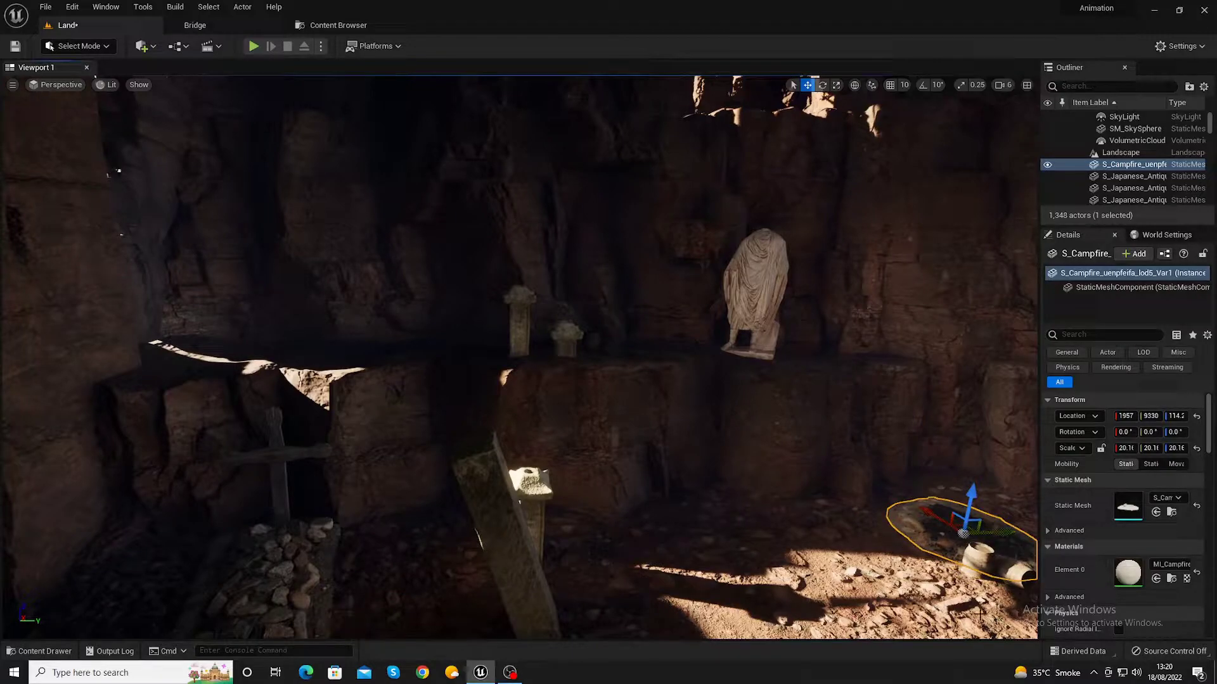
{"action": "right_click_drag", "start_coordinate": [979, 614], "coordinate": [1014, 608]}
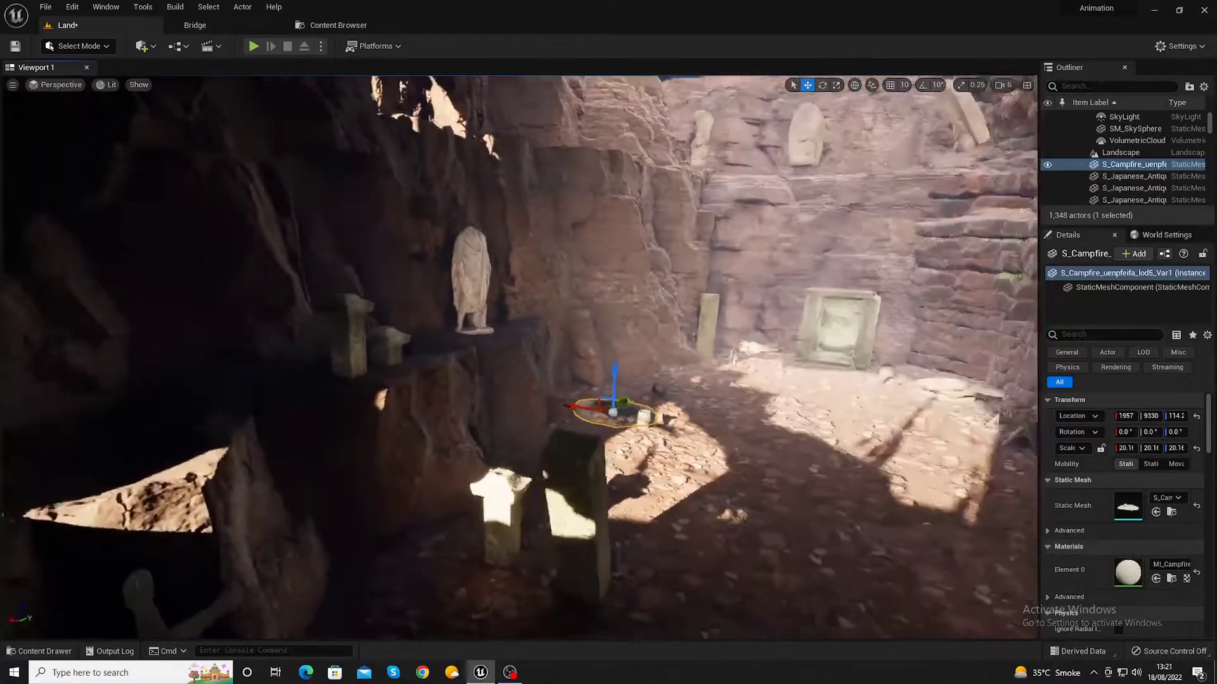
{"action": "right_click_drag", "start_coordinate": [852, 523], "coordinate": [887, 532]}
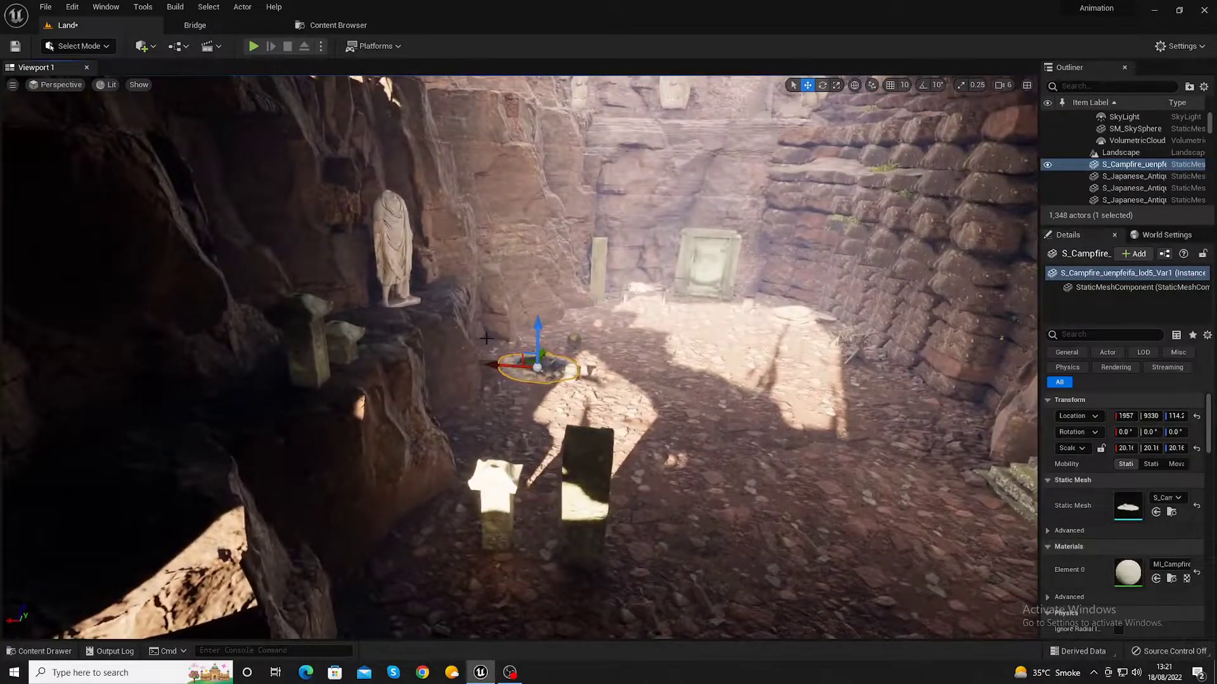
{"action": "mouse_move", "coordinate": [508, 370]}
{"action": "left_mouse_down"}
{"action": "mouse_move", "coordinate": [838, 393]}
{"action": "mouse_move", "coordinate": [795, 313]}
{"action": "left_mouse_up"}
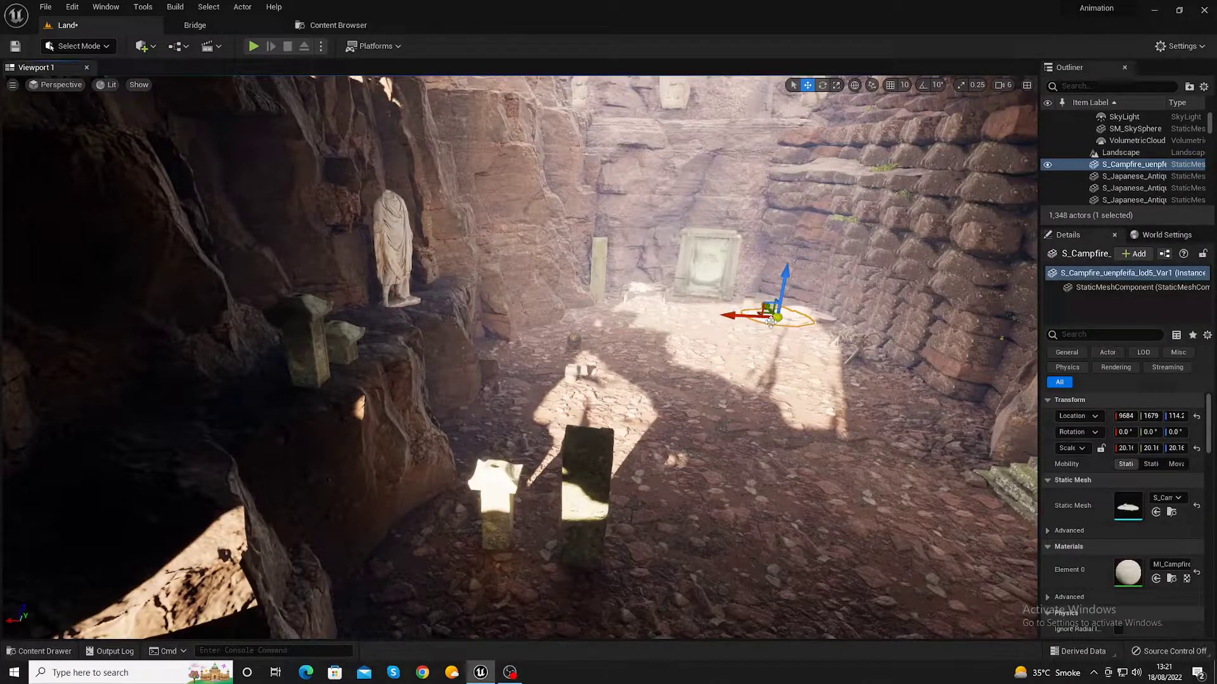
{"action": "key", "text": "f"}
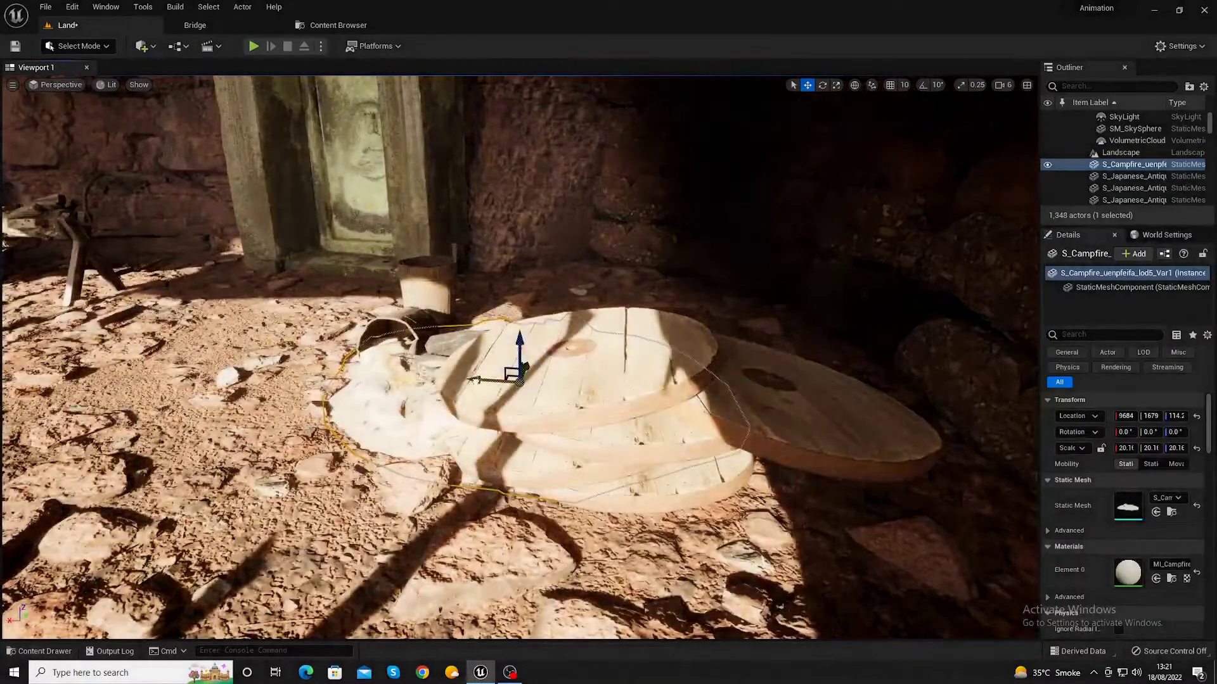
{"action": "left_click_drag", "start_coordinate": [474, 380], "coordinate": [113, 409]}
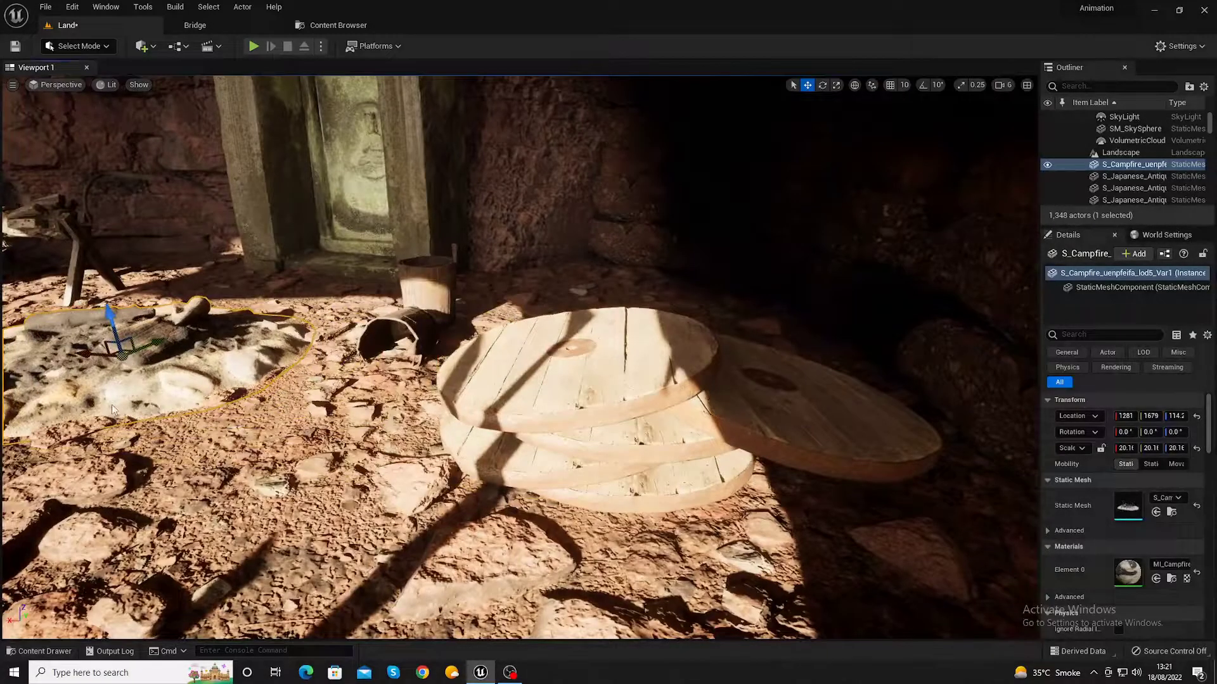
- Fly through the cave to view the lantern, walls and stone pillars
{"action": "mouse_move", "coordinate": [113, 408]}
{"action": "right_mouse_down"}
{"action": "mouse_move", "coordinate": [76, 405]}
{"action": "mouse_move", "coordinate": [715, 170]}
{"action": "right_mouse_up"}
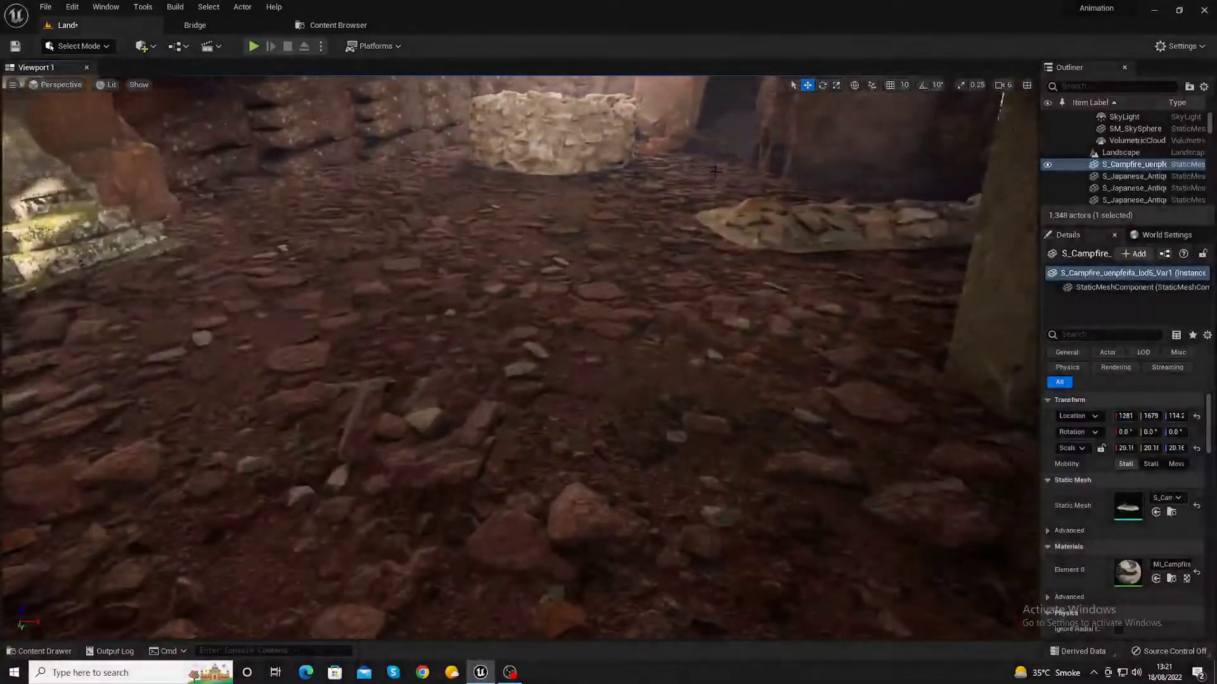
{"action": "right_click_drag", "start_coordinate": [647, 311], "coordinate": [621, 319]}
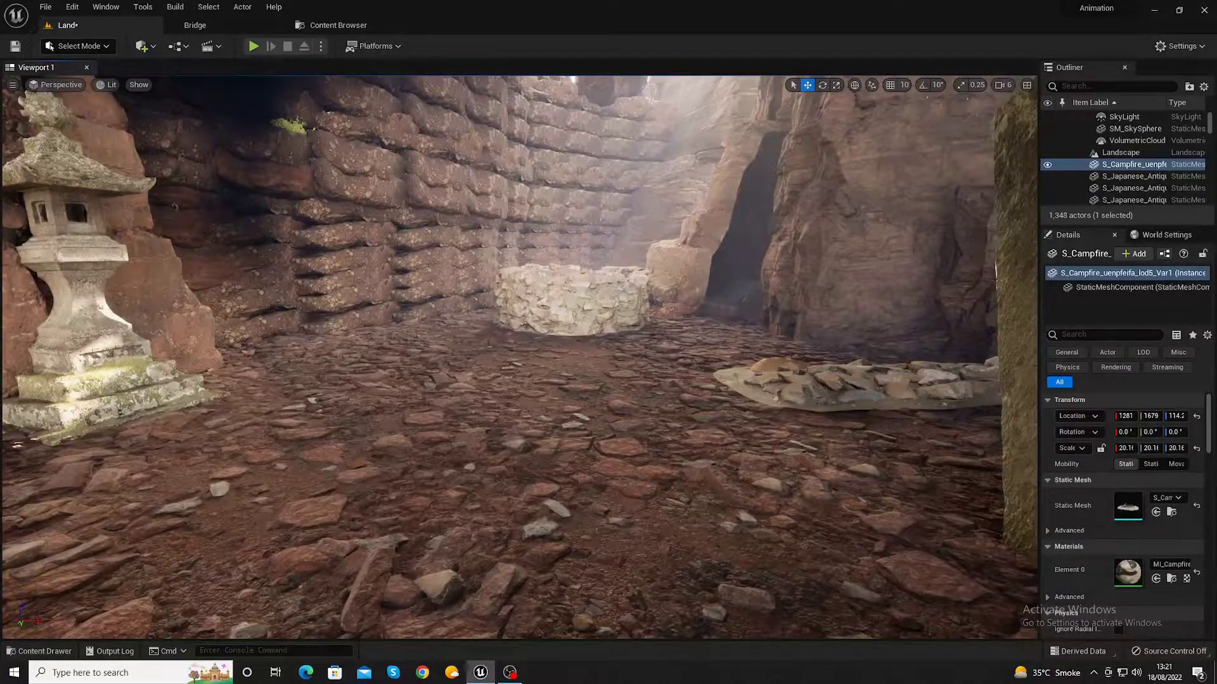
{"action": "right_click_drag", "start_coordinate": [57, 248], "coordinate": [381, 253]}
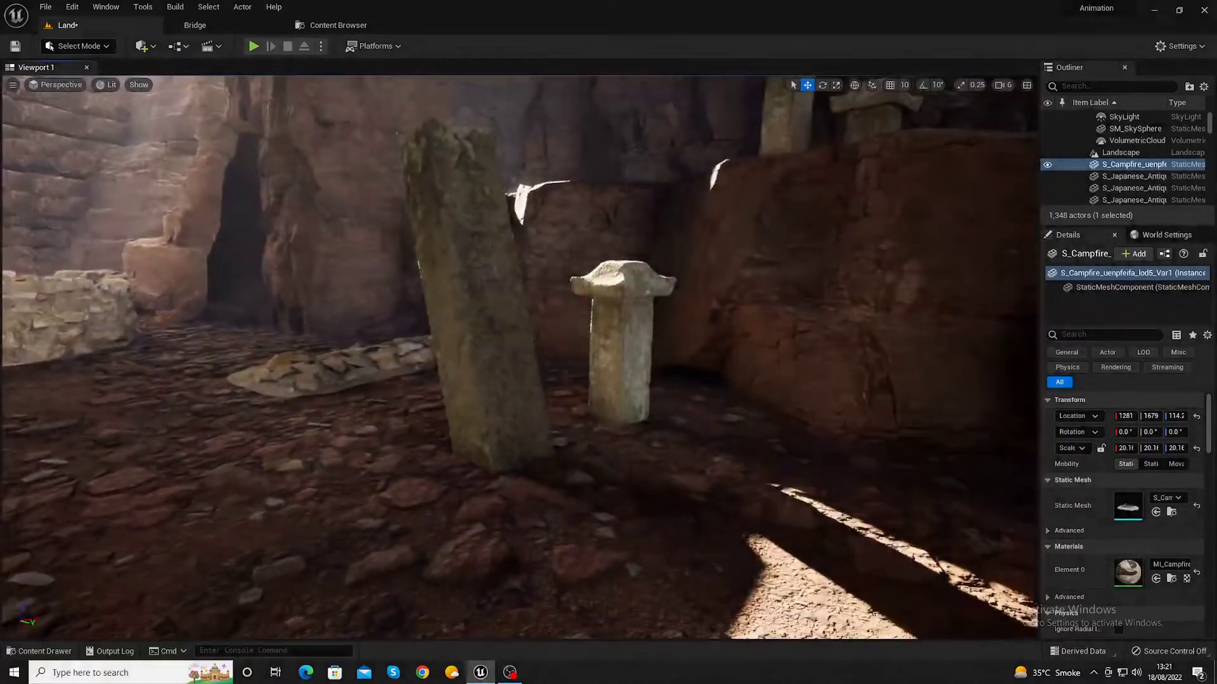
{"action": "right_click_drag", "start_coordinate": [342, 315], "coordinate": [346, 315]}
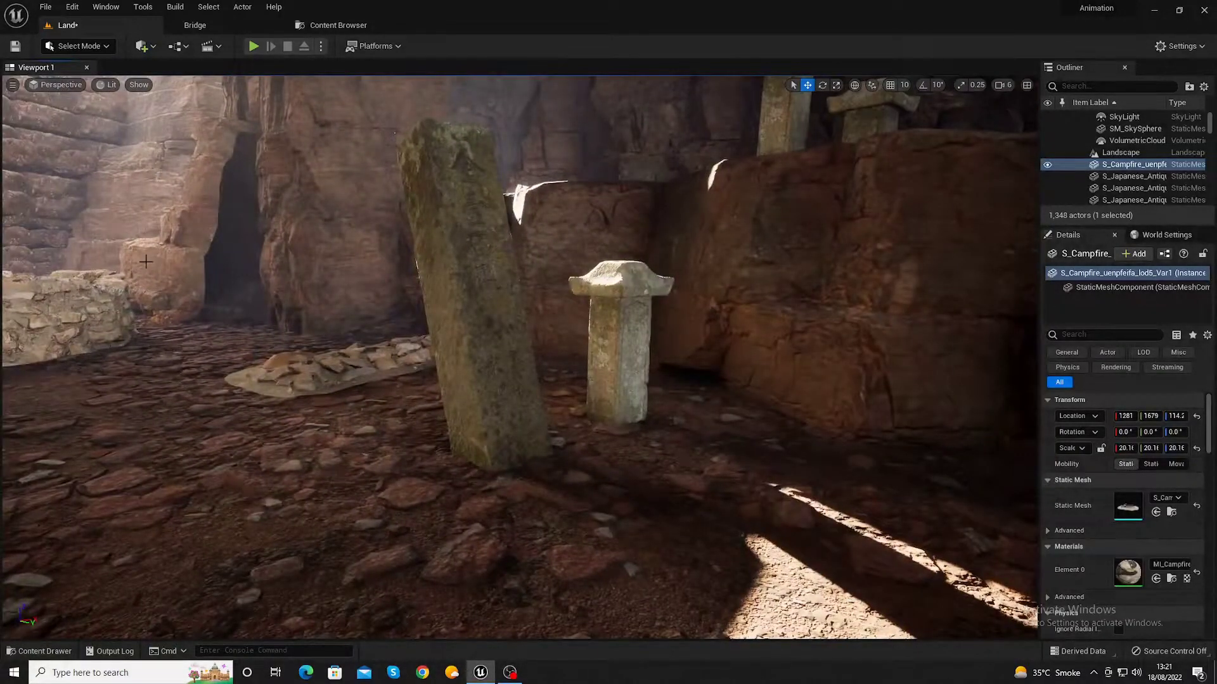
{"action": "mouse_move", "coordinate": [216, 340]}
{"action": "right_mouse_down"}
{"action": "mouse_move", "coordinate": [126, 342]}
{"action": "mouse_move", "coordinate": [165, 336]}
{"action": "mouse_move", "coordinate": [31, 35]}
{"action": "right_mouse_up"}
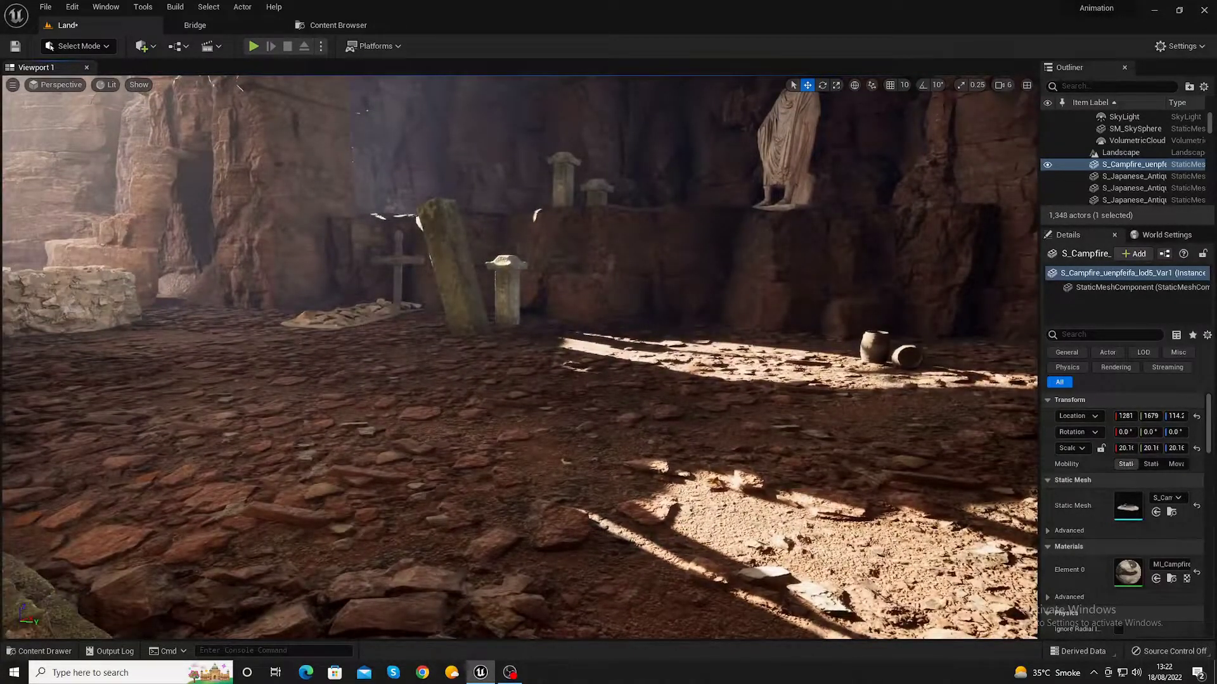
- Delete the S_Old_Tomb slab and the small wooden grave cross from the cave floor
{"action": "left_click", "coordinate": [361, 318]}
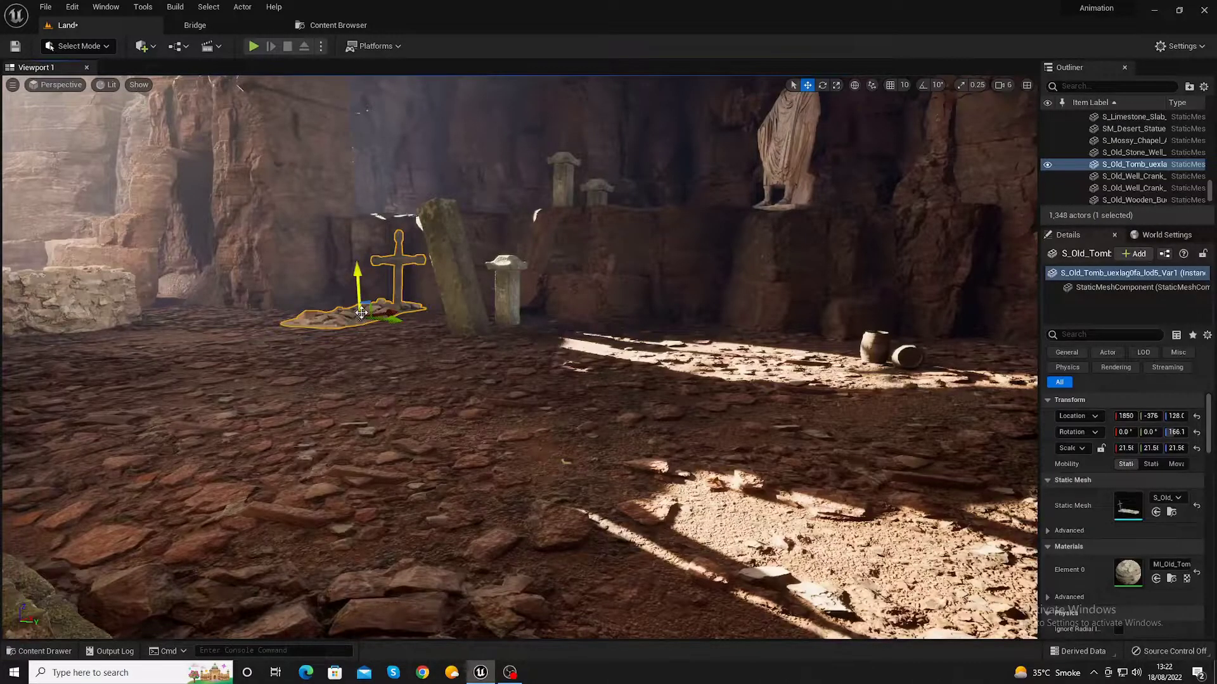
{"action": "key", "text": "Delete"}
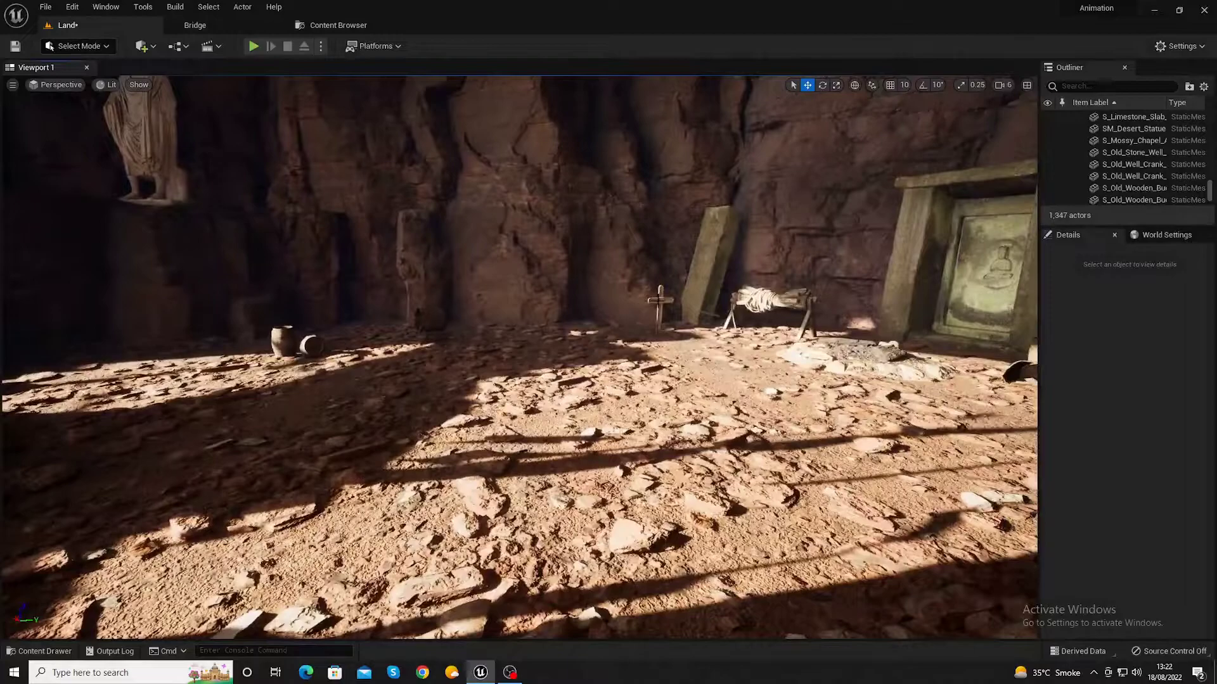
{"action": "left_click", "coordinate": [660, 300]}
{"action": "key", "text": "Delete"}
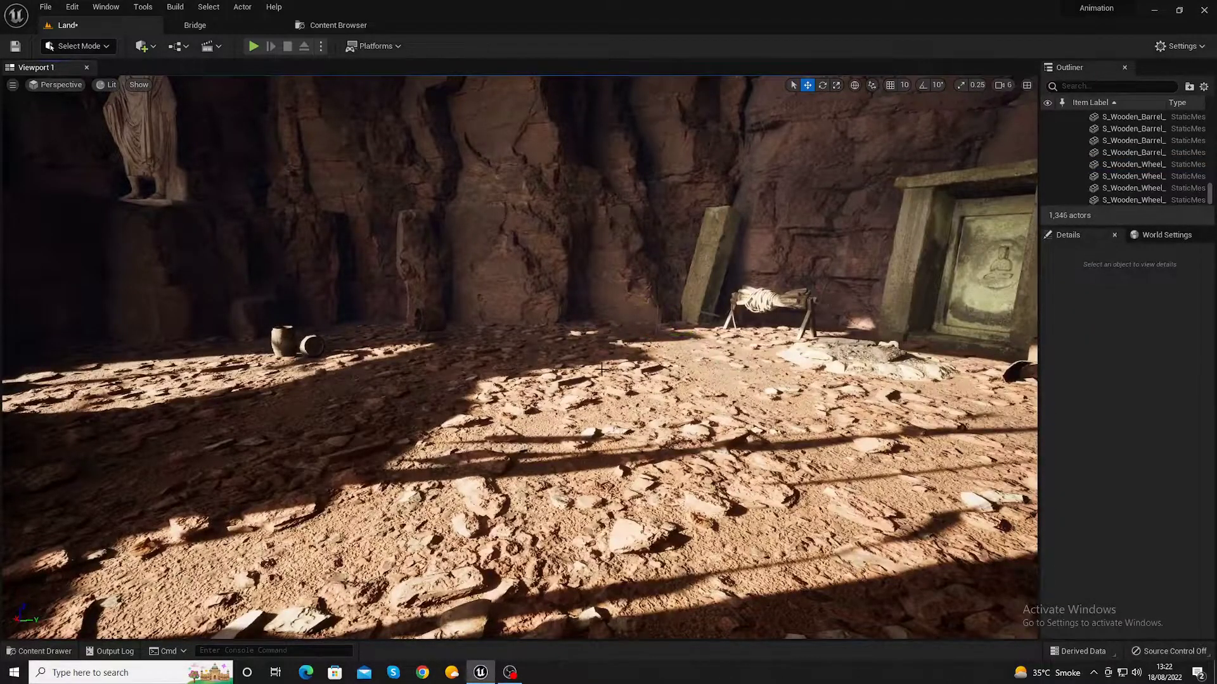
{"action": "right_click_drag", "start_coordinate": [601, 368], "coordinate": [474, 370]}
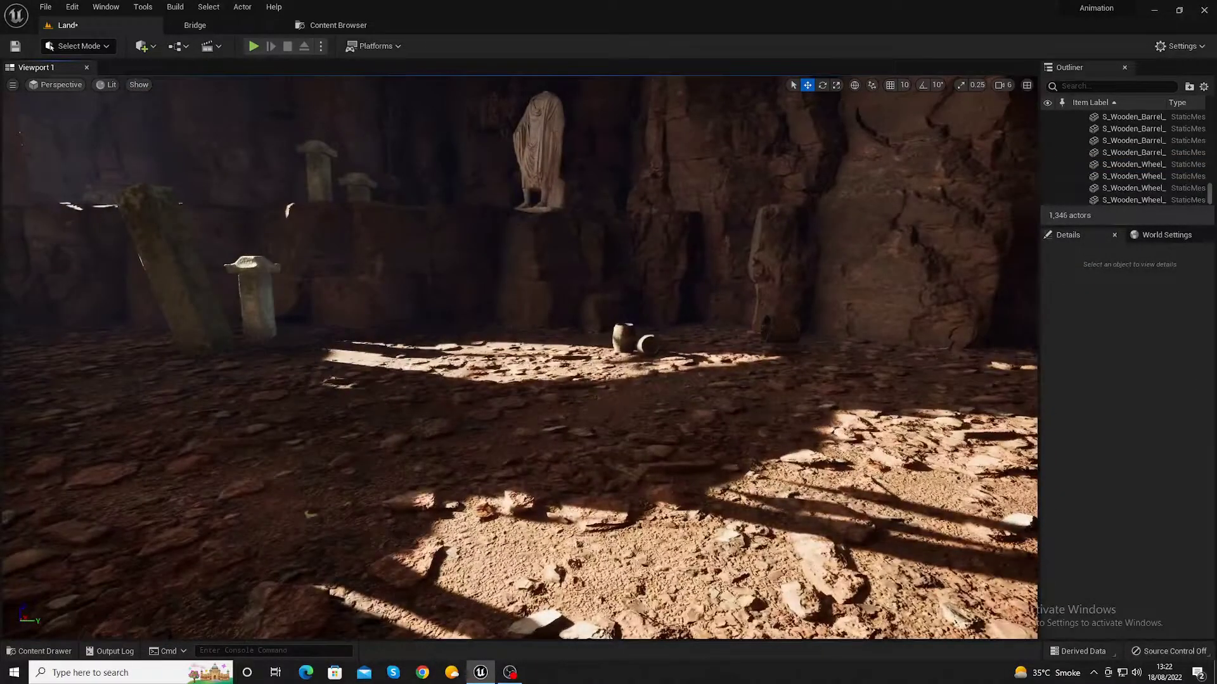
- Drop the Wooden Ammo Crate from Bridge onto the sunlit patch of cave floor
{"action": "left_click", "coordinate": [190, 25]}
{"action": "scroll", "coordinate": [797, 409], "scroll_direction": "down", "scroll_amount": 4}
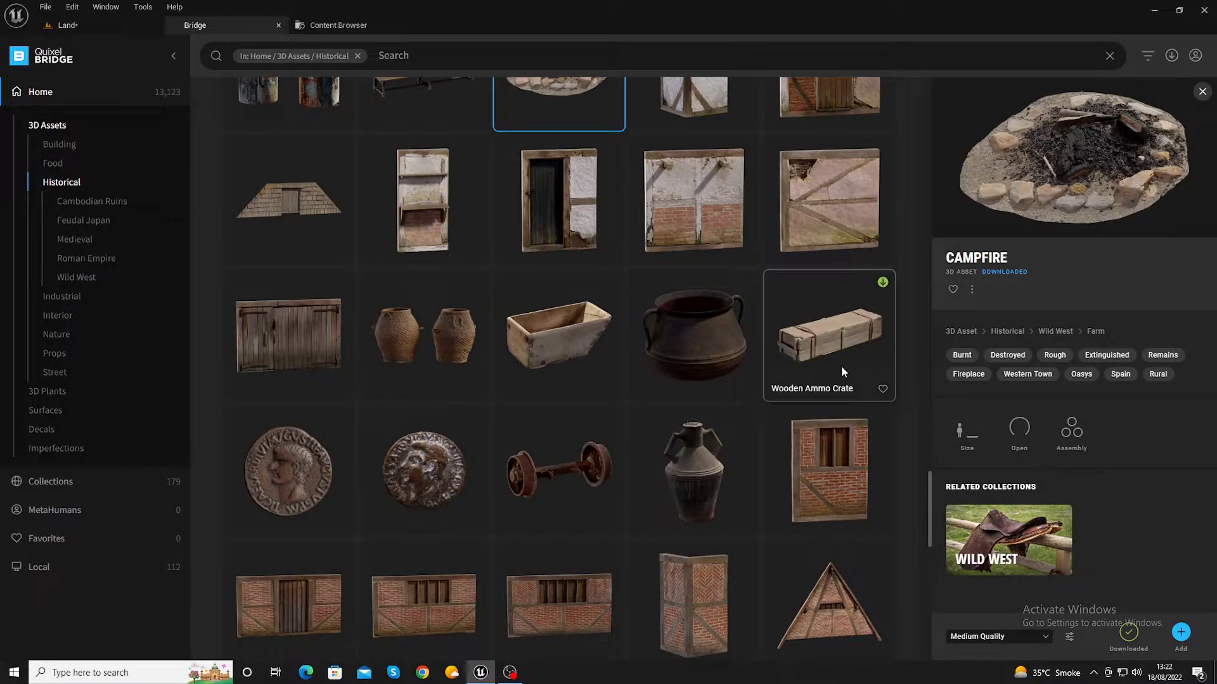
{"action": "mouse_move", "coordinate": [841, 366]}
{"action": "left_mouse_down"}
{"action": "mouse_move", "coordinate": [251, 2]}
{"action": "mouse_move", "coordinate": [329, 41]}
{"action": "left_mouse_up"}
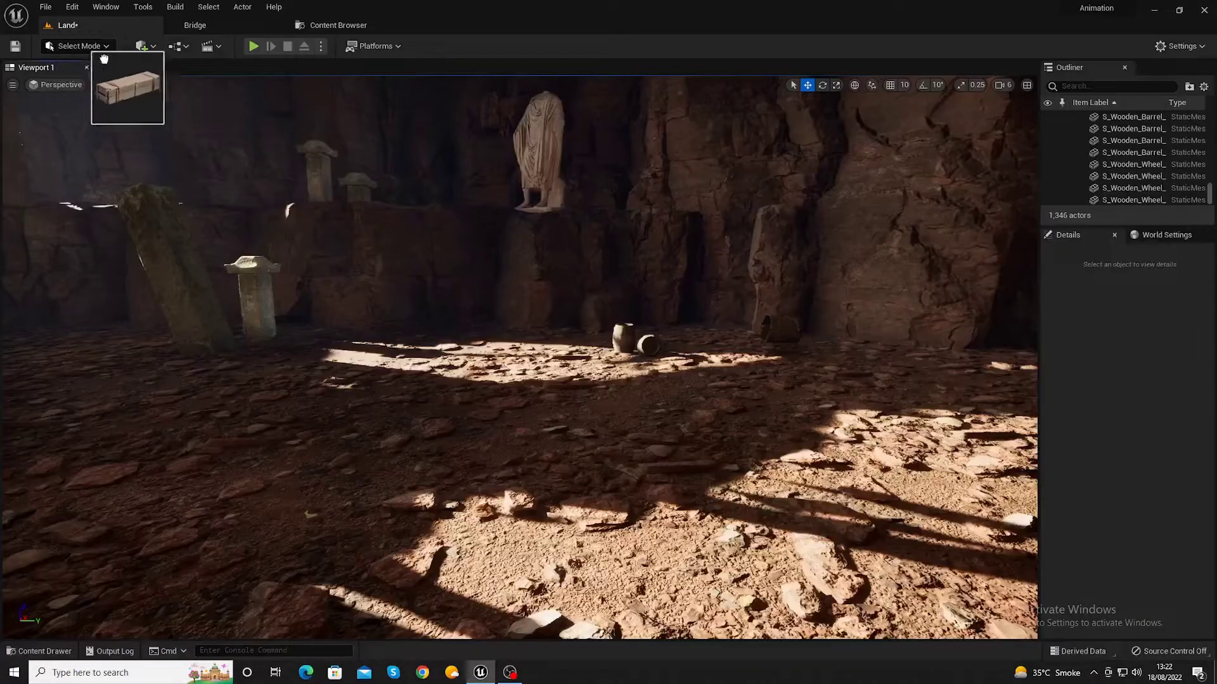
{"action": "left_click_drag", "start_coordinate": [330, 41], "coordinate": [529, 349]}
{"action": "key", "text": "e"}
{"action": "key", "text": "r"}
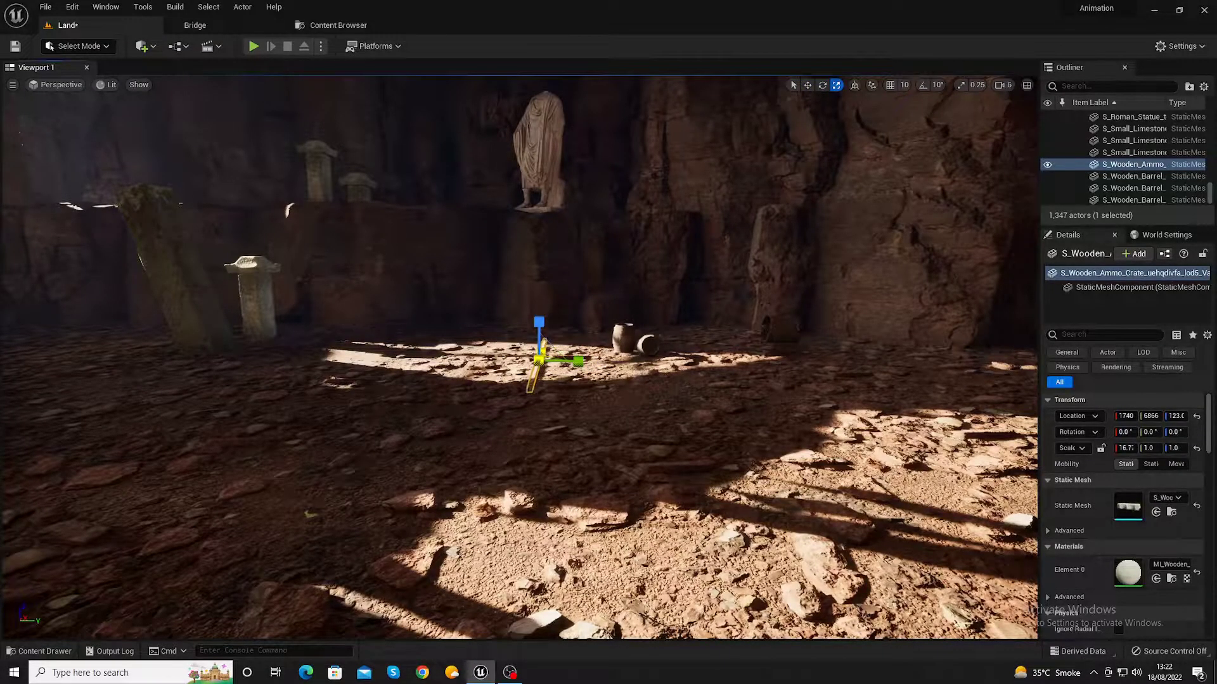
- Rescale the ammo crate evenly, slide it left along Y and turn it to about 86 degrees
{"action": "key", "text": "ctrl+z"}
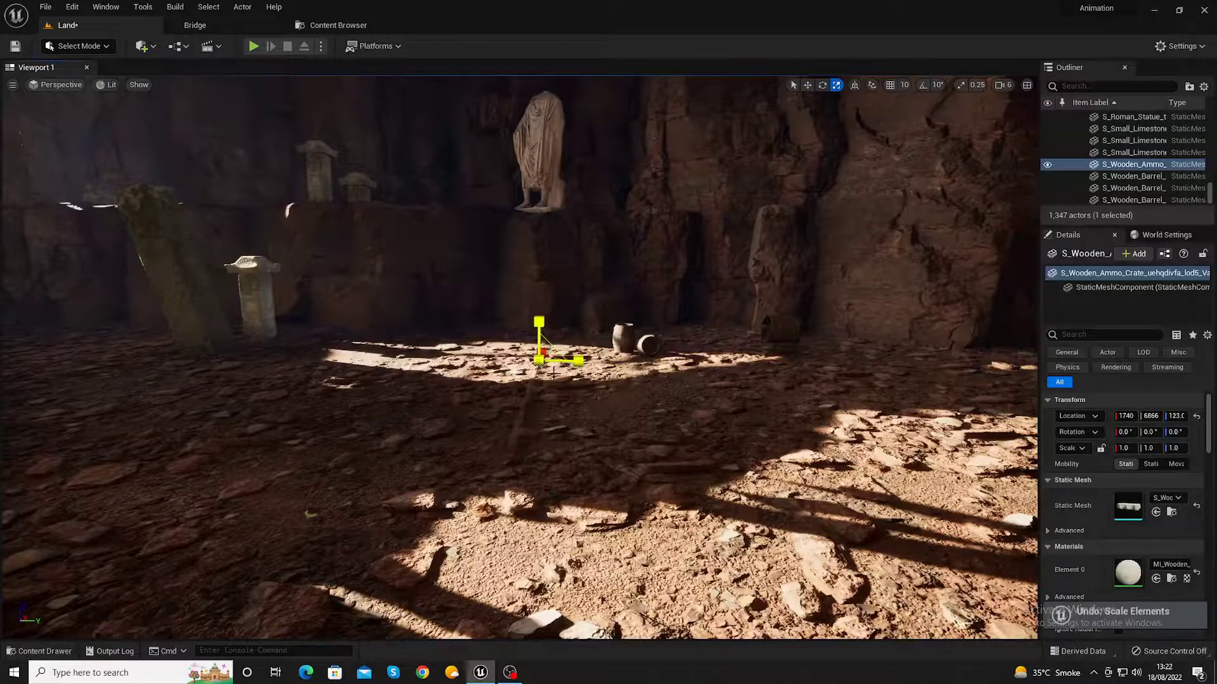
{"action": "mouse_move", "coordinate": [539, 359]}
{"action": "left_mouse_down"}
{"action": "mouse_move", "coordinate": [558, 317]}
{"action": "mouse_move", "coordinate": [540, 355]}
{"action": "mouse_move", "coordinate": [609, 364]}
{"action": "mouse_move", "coordinate": [581, 399]}
{"action": "left_mouse_up"}
{"action": "key", "text": "e"}
{"action": "right_click_drag", "start_coordinate": [581, 399], "coordinate": [431, 436]}
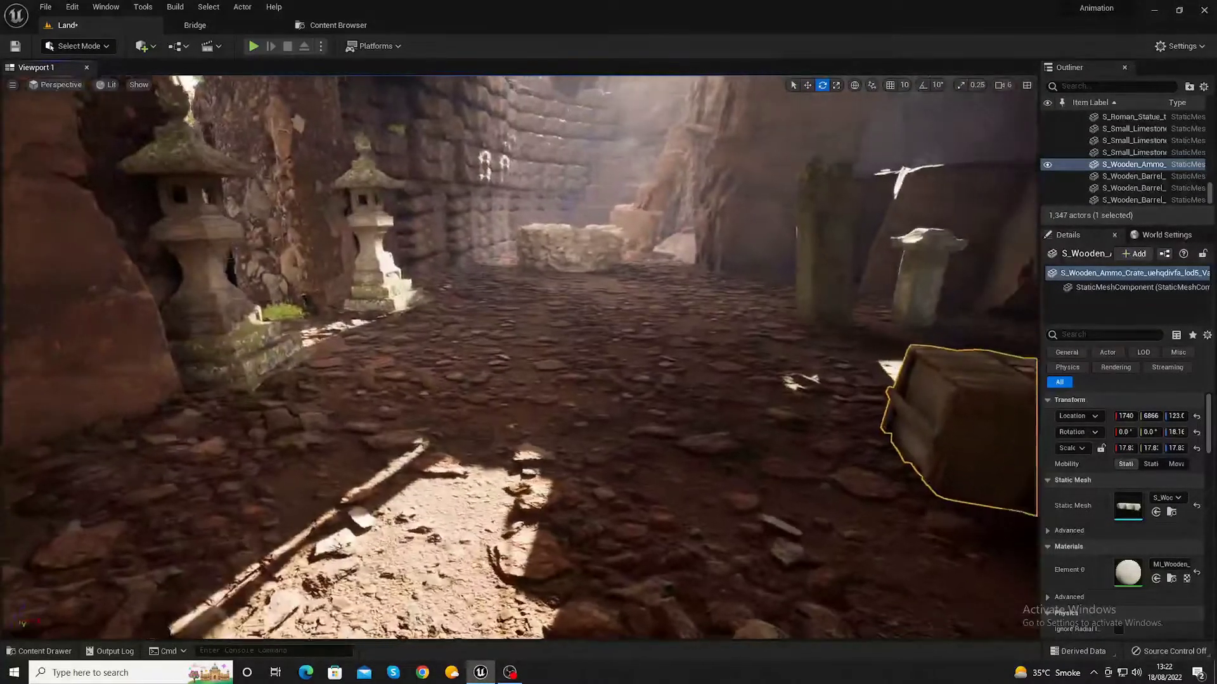
{"action": "key", "text": "r"}
{"action": "key", "text": "w"}
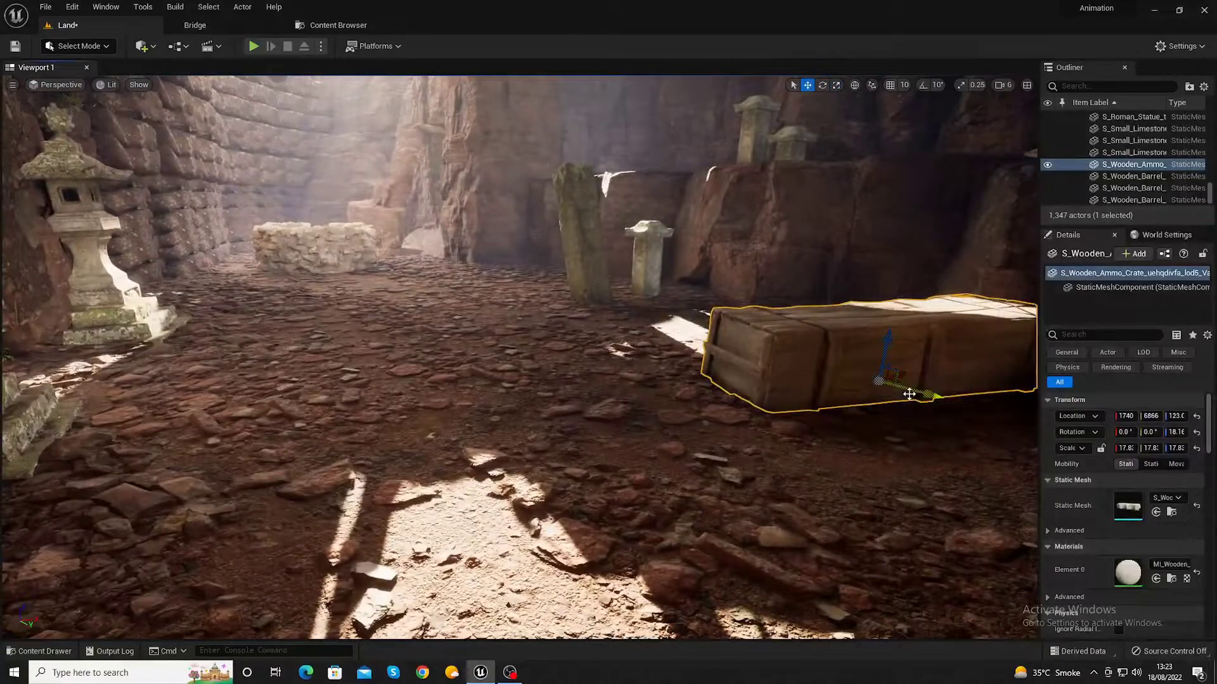
{"action": "mouse_move", "coordinate": [918, 395]}
{"action": "left_mouse_down"}
{"action": "mouse_move", "coordinate": [785, 340]}
{"action": "mouse_move", "coordinate": [825, 331]}
{"action": "left_mouse_up"}
{"action": "key", "text": "e"}
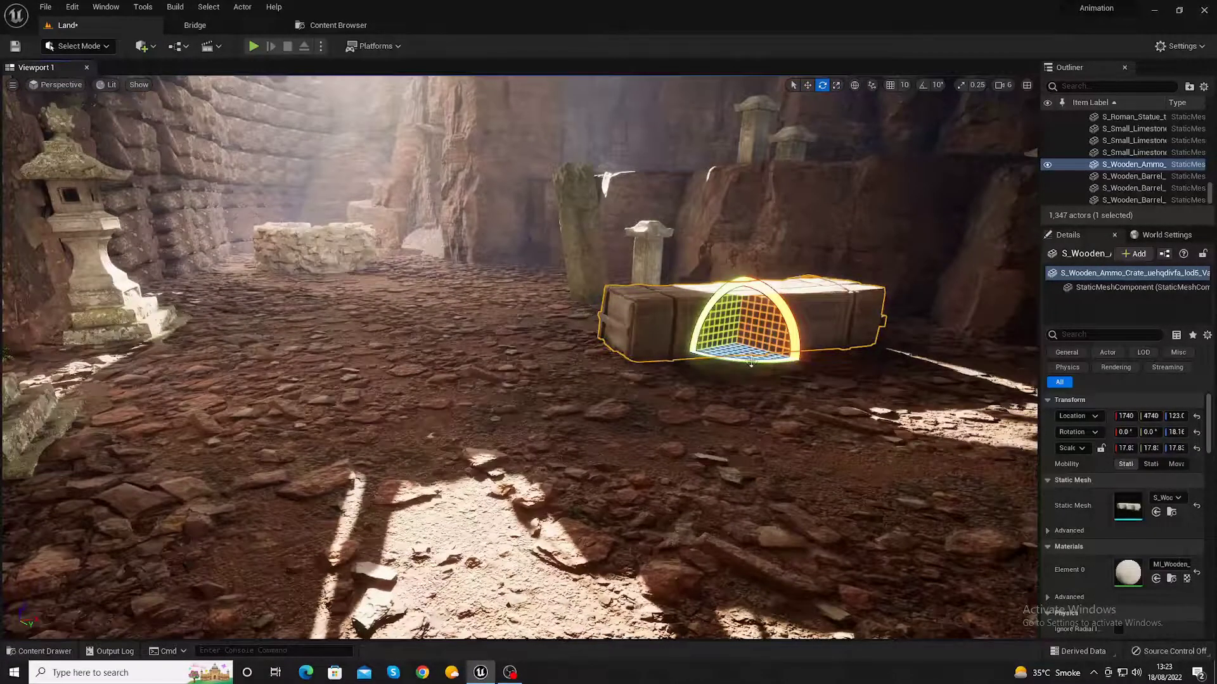
{"action": "key", "text": "r"}
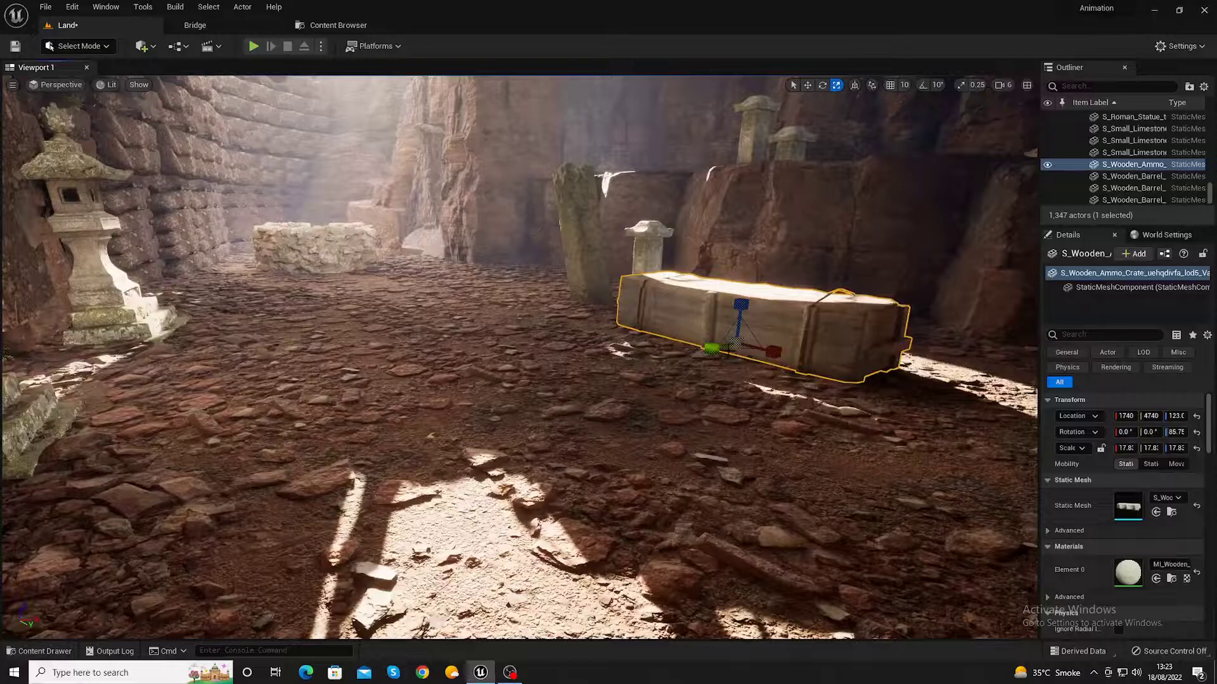
{"action": "key", "text": "w"}
- Duplicate the crate, lift the copy on top and turn it at an angle
{"action": "right_click_drag", "start_coordinate": [723, 345], "coordinate": [703, 339]}
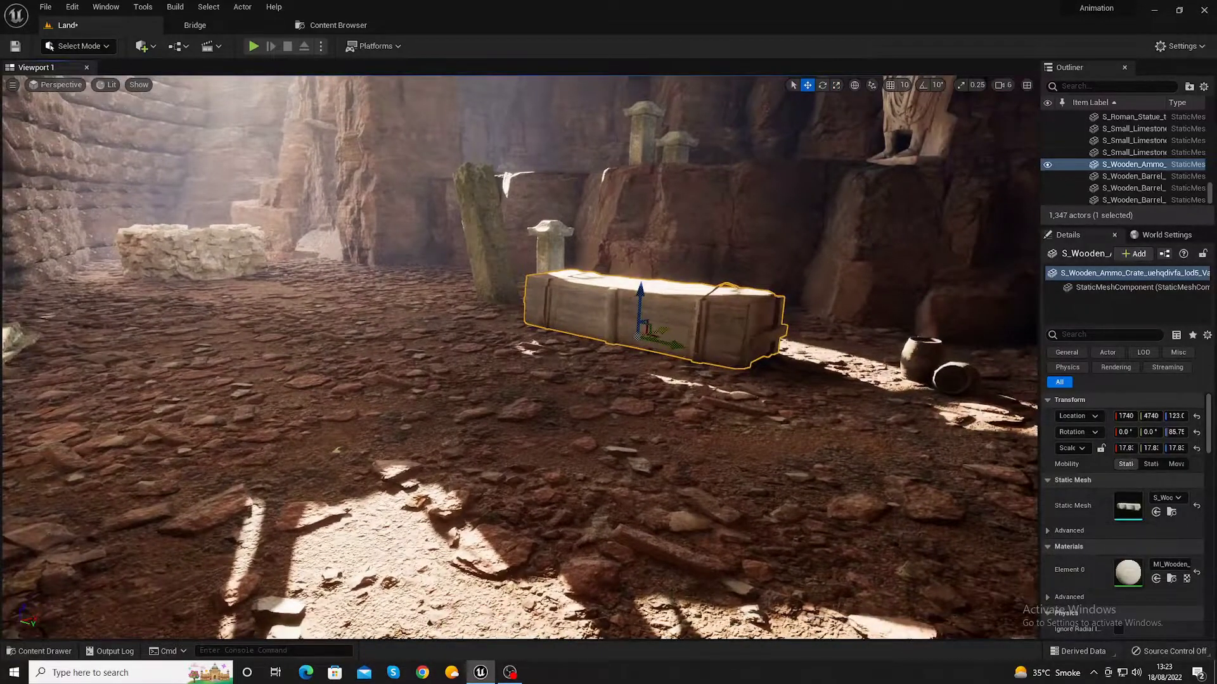
{"action": "mouse_move", "coordinate": [640, 332]}
{"action": "left_mouse_down"}
{"action": "mouse_move", "coordinate": [702, 299]}
{"action": "mouse_move", "coordinate": [721, 222]}
{"action": "mouse_move", "coordinate": [723, 258]}
{"action": "left_mouse_up"}
{"action": "key", "text": "e"}
{"action": "key", "text": "r"}
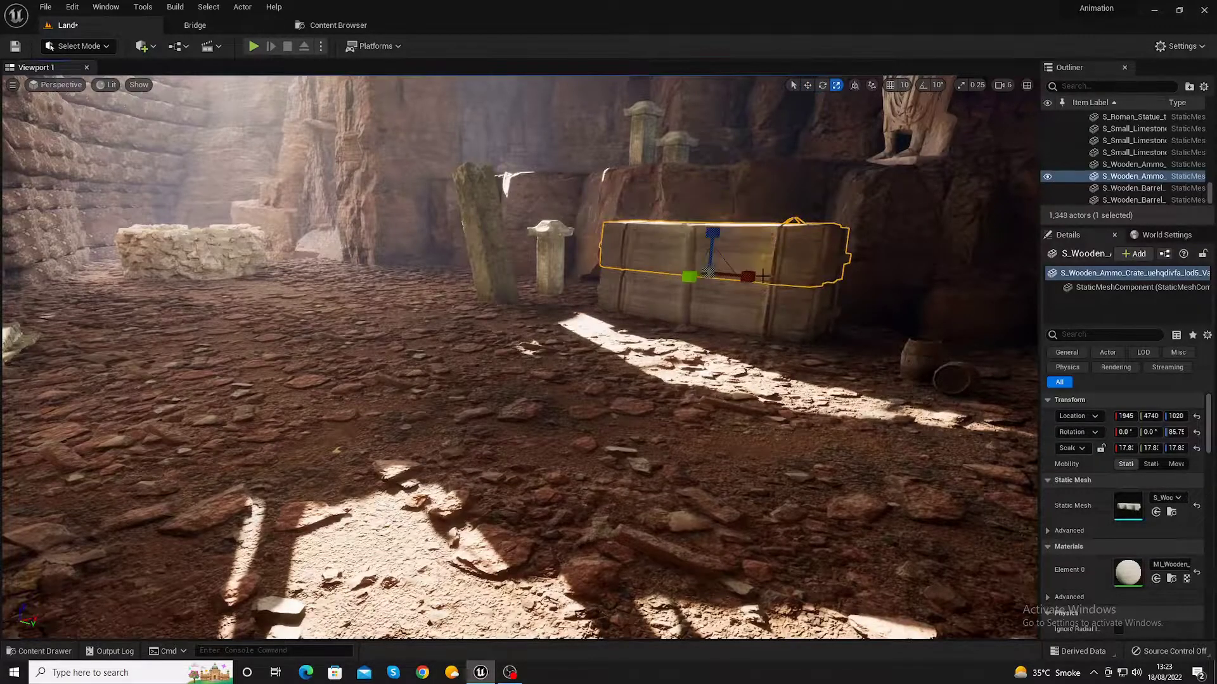
{"action": "key", "text": "e"}
{"action": "left_click_drag", "start_coordinate": [763, 277], "coordinate": [659, 282]}
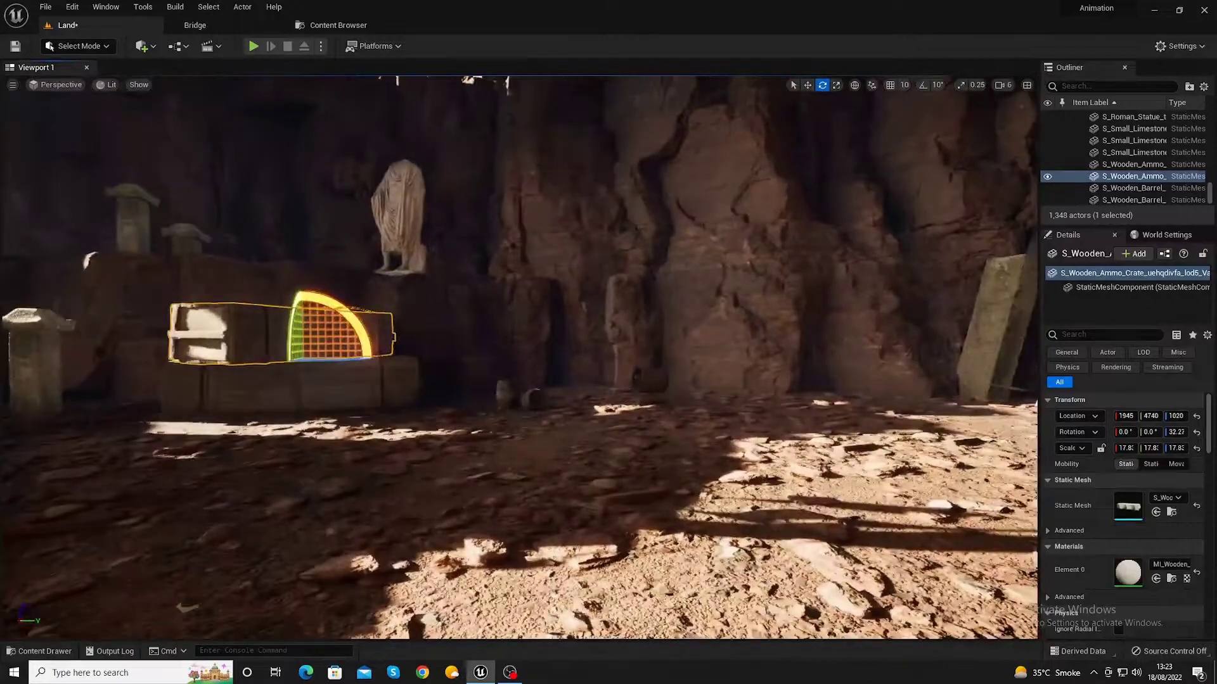
- Drag the Jute Jug asset from Bridge onto the cave floor and scale it up
{"action": "left_click", "coordinate": [194, 26]}
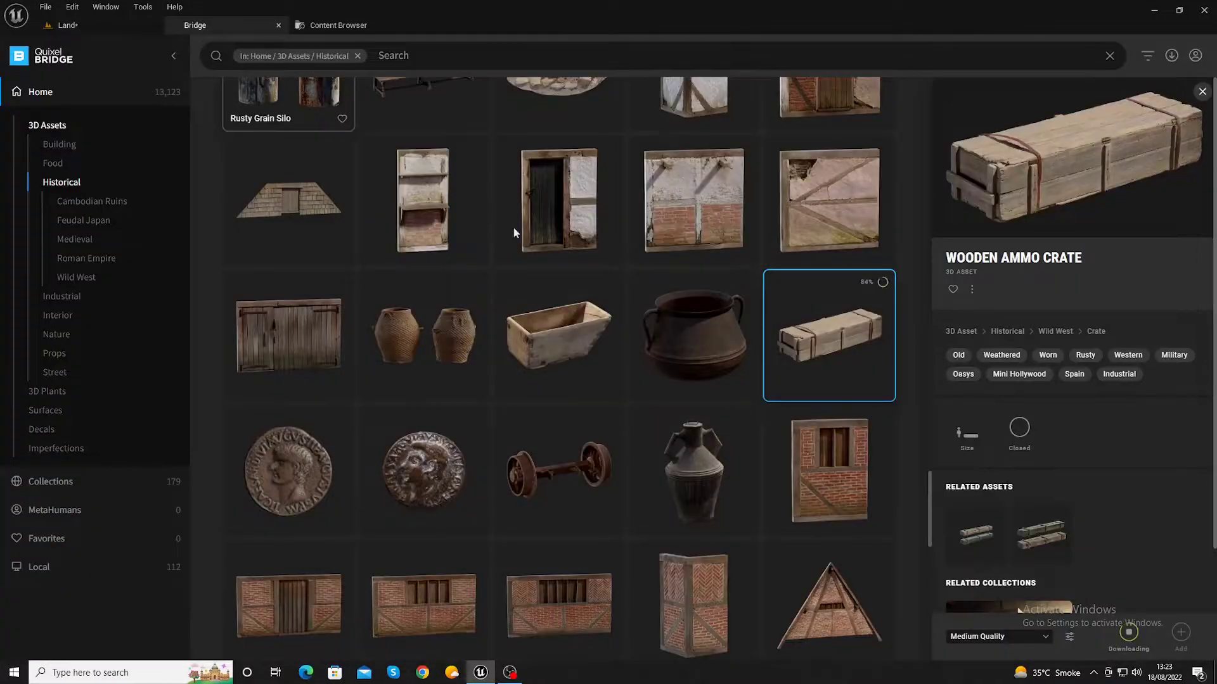
{"action": "scroll", "coordinate": [632, 332], "scroll_direction": "down", "scroll_amount": 1}
{"action": "left_click_drag", "start_coordinate": [450, 269], "coordinate": [61, 37]}
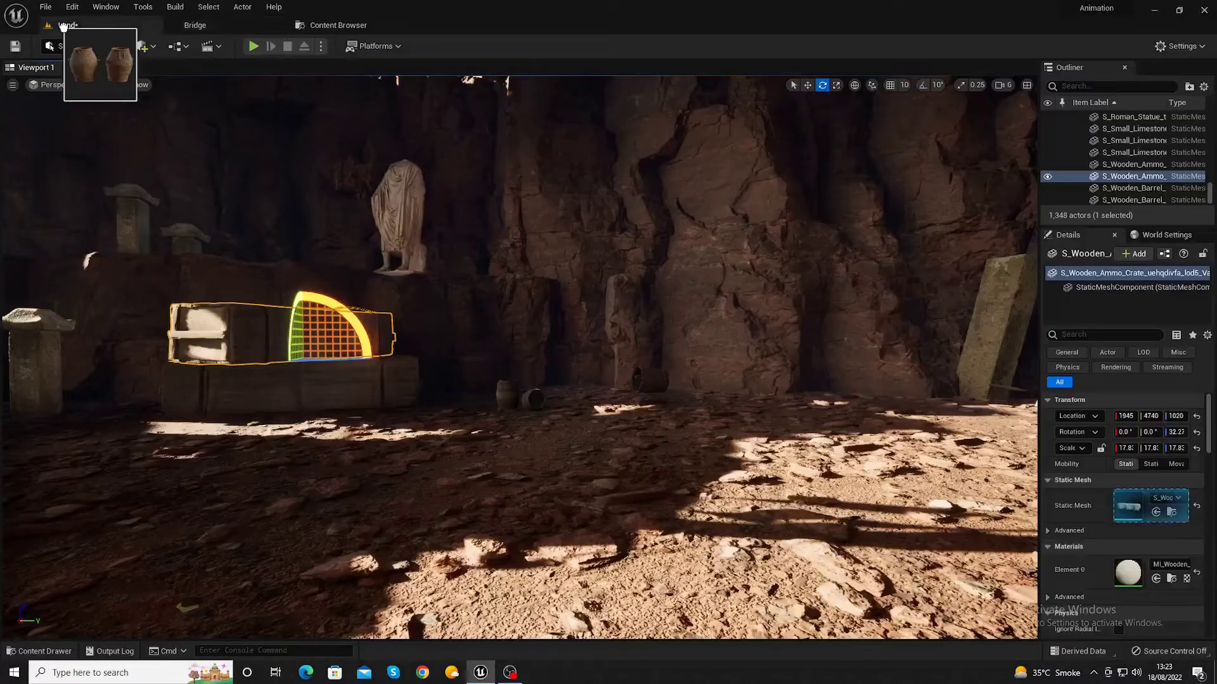
{"action": "left_click_drag", "start_coordinate": [61, 36], "coordinate": [638, 387]}
{"action": "mouse_move", "coordinate": [720, 454]}
{"action": "left_mouse_down"}
{"action": "mouse_move", "coordinate": [672, 431]}
{"action": "mouse_move", "coordinate": [671, 405]}
{"action": "mouse_move", "coordinate": [717, 429]}
{"action": "mouse_move", "coordinate": [702, 434]}
{"action": "left_mouse_up"}
{"action": "key", "text": "r"}
{"action": "key", "text": "w"}
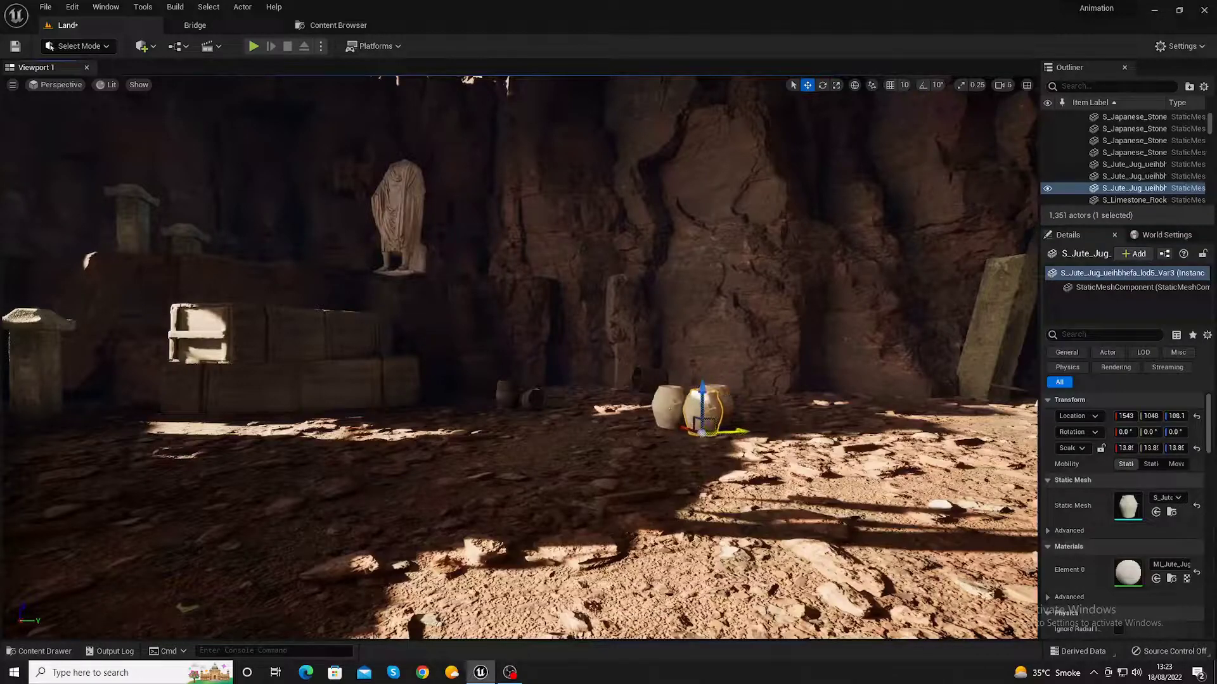
- Turn the view toward the Roman statue and select it
{"action": "mouse_move", "coordinate": [702, 434]}
{"action": "right_mouse_down"}
{"action": "mouse_move", "coordinate": [538, 431]}
{"action": "mouse_move", "coordinate": [634, 431]}
{"action": "right_mouse_up"}
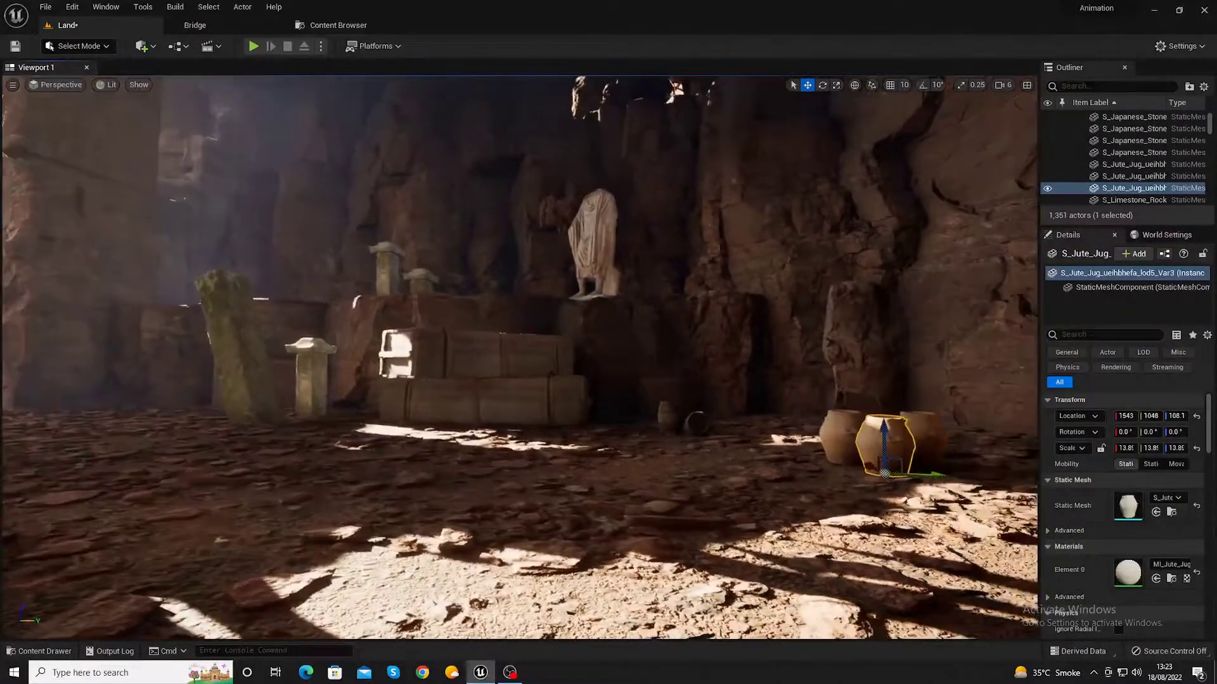
{"action": "right_click_drag", "start_coordinate": [143, 309], "coordinate": [147, 309]}
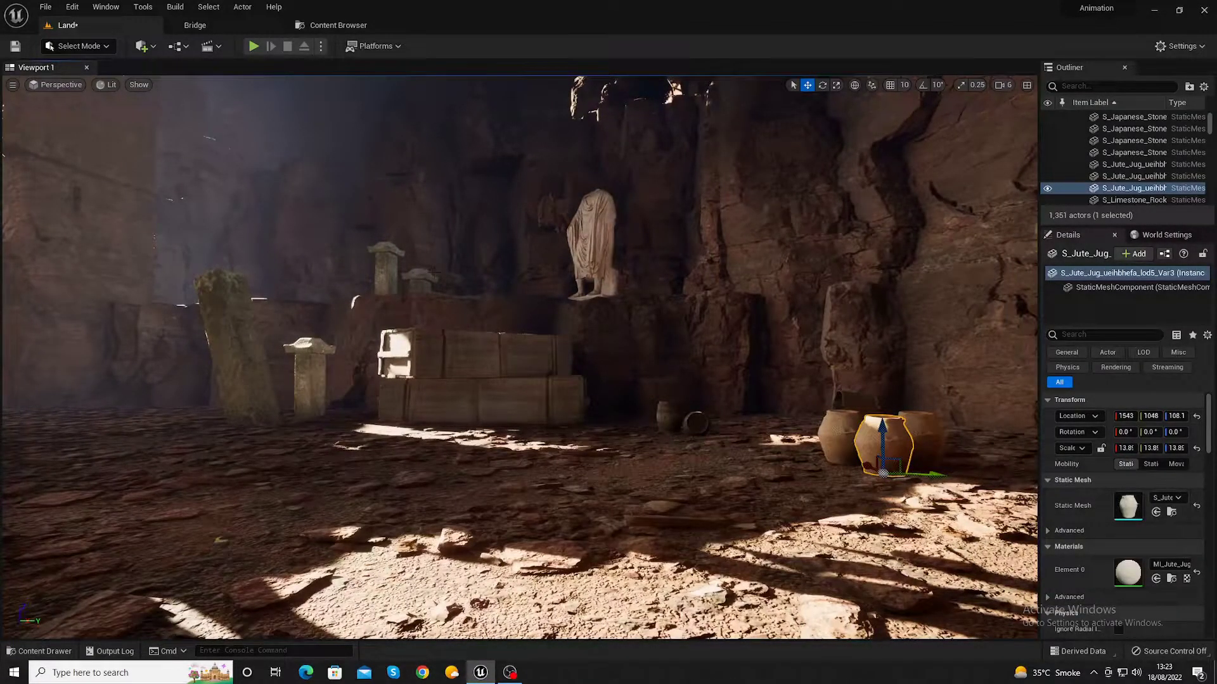
{"action": "left_click", "coordinate": [589, 250]}
- Slide the Roman statue left along the ledge and turn it to about 99.28°
{"action": "key", "text": "f"}
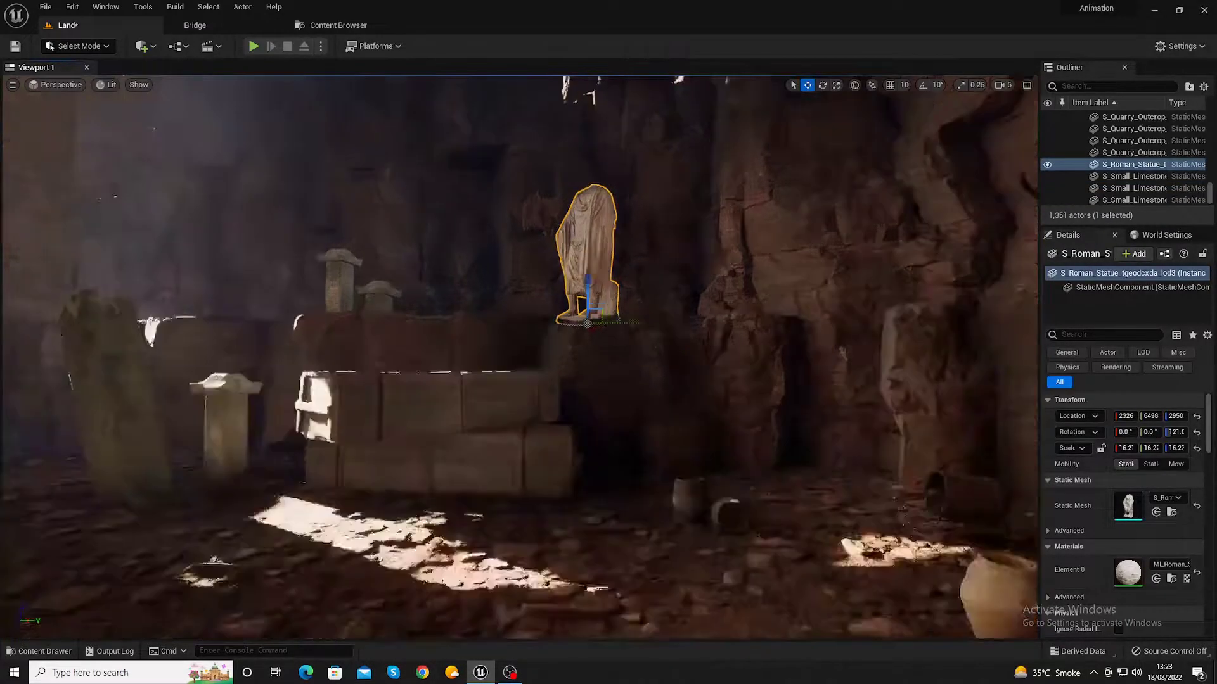
{"action": "left_click_drag", "start_coordinate": [520, 355], "coordinate": [533, 355], "text": "alt"}
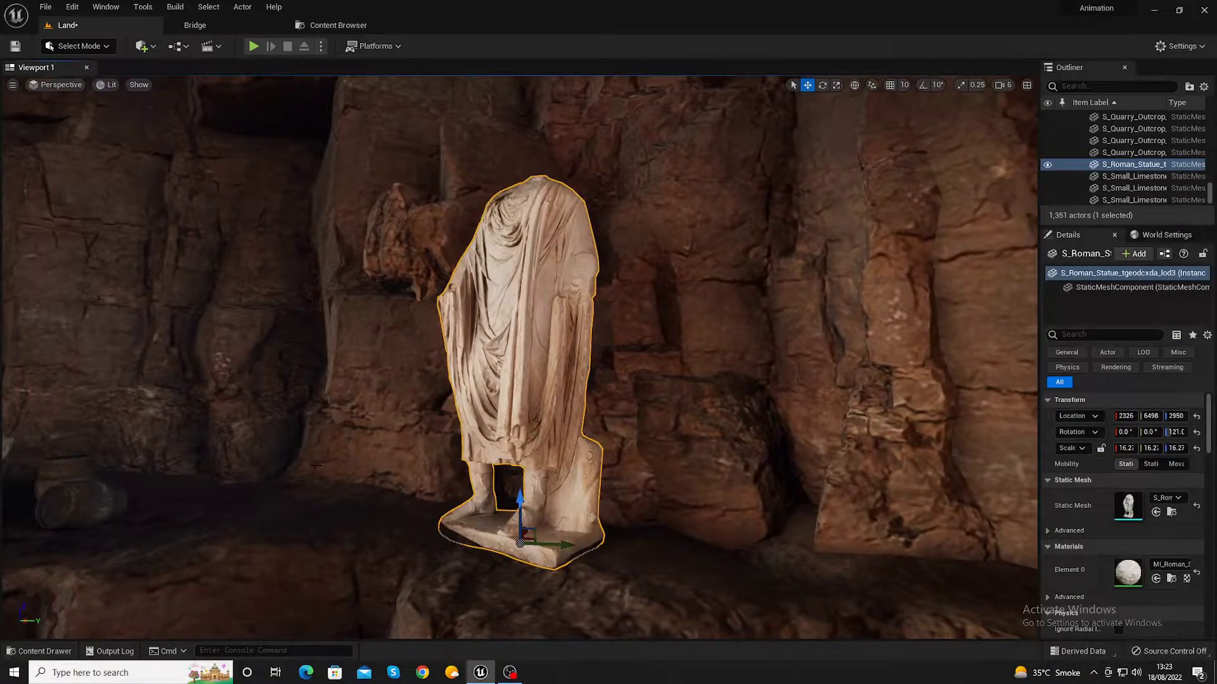
{"action": "left_click_drag", "start_coordinate": [316, 466], "coordinate": [393, 467], "text": "alt"}
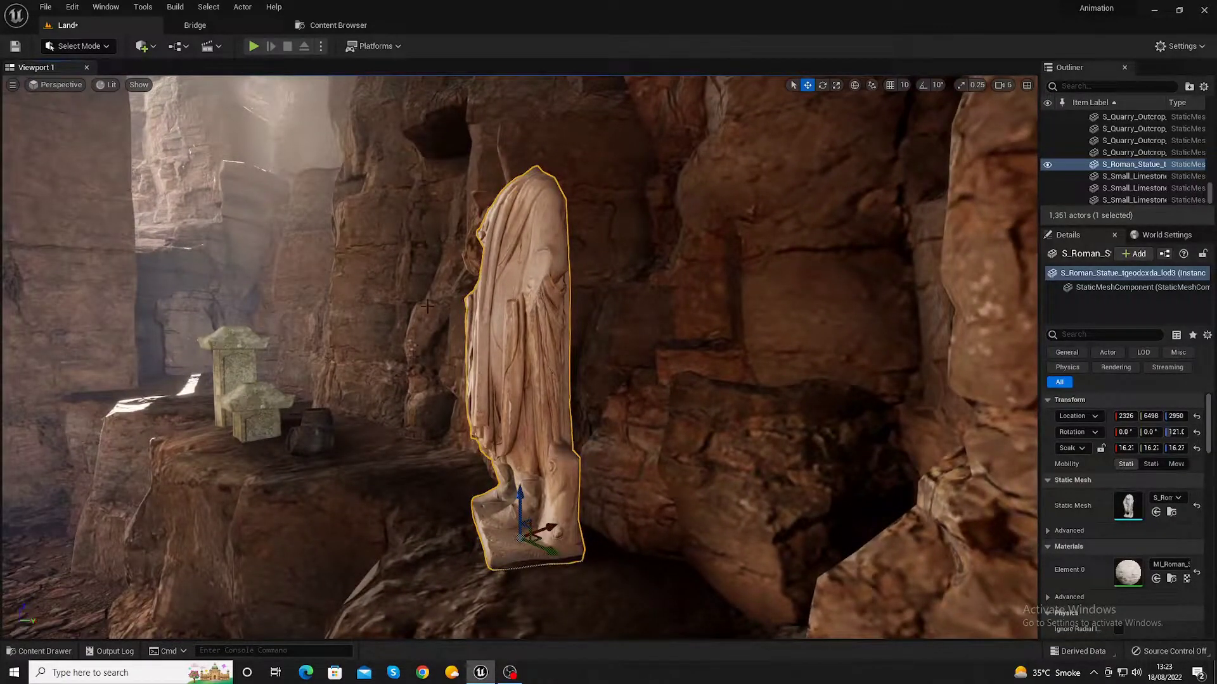
{"action": "left_click_drag", "start_coordinate": [427, 306], "coordinate": [401, 433], "text": "alt"}
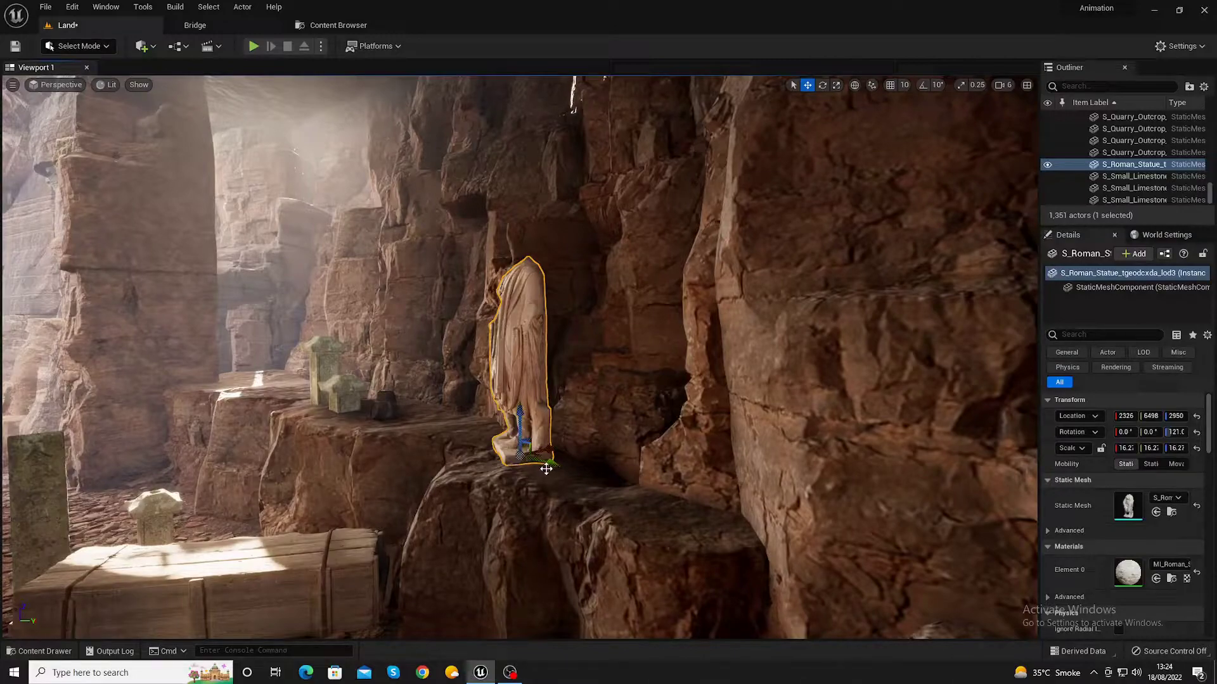
{"action": "left_click_drag", "start_coordinate": [545, 468], "coordinate": [460, 406]}
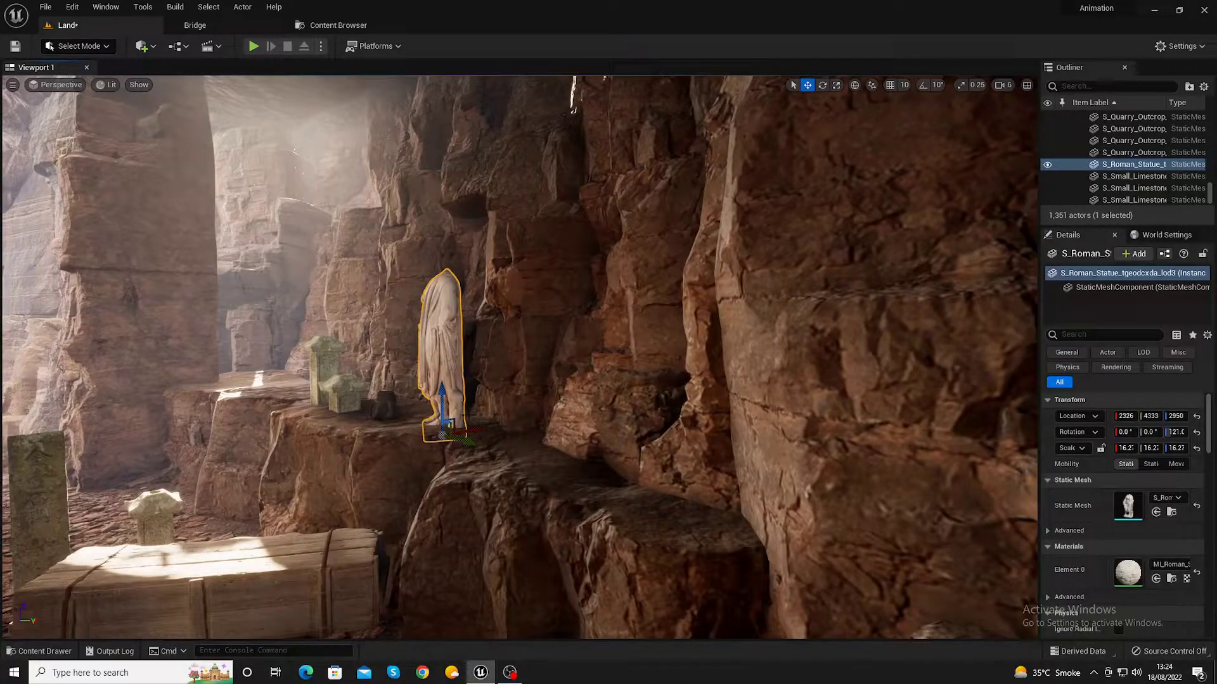
{"action": "key", "text": "f"}
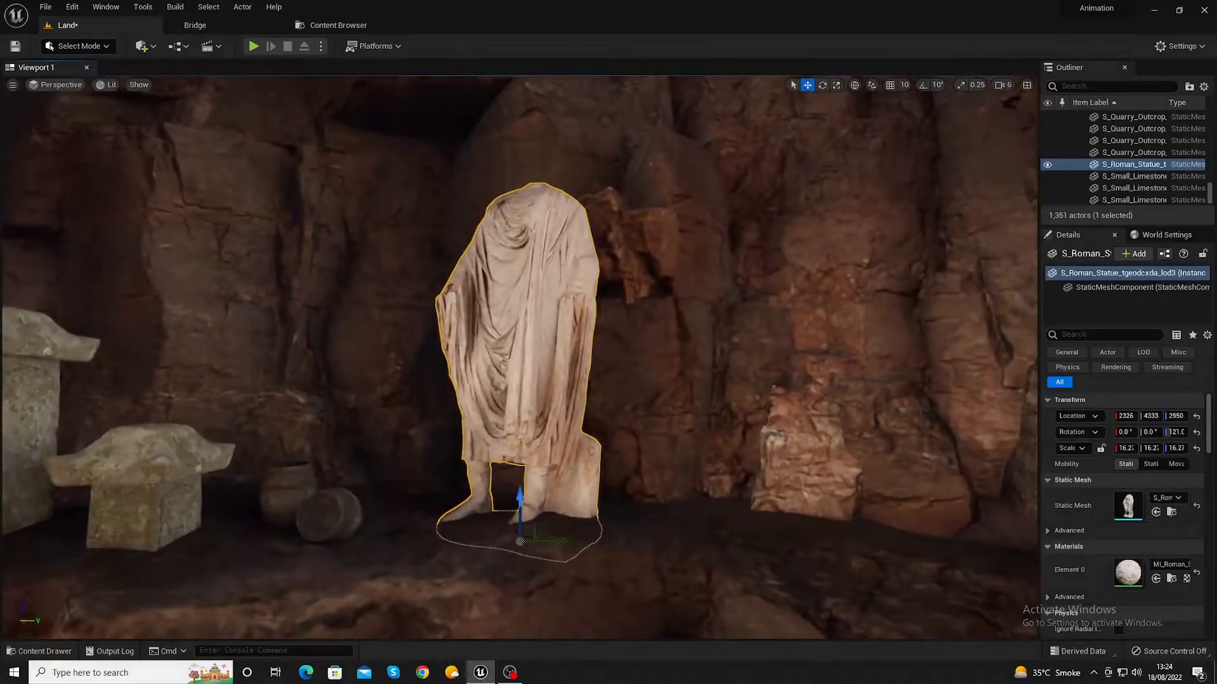
{"action": "key", "text": "e"}
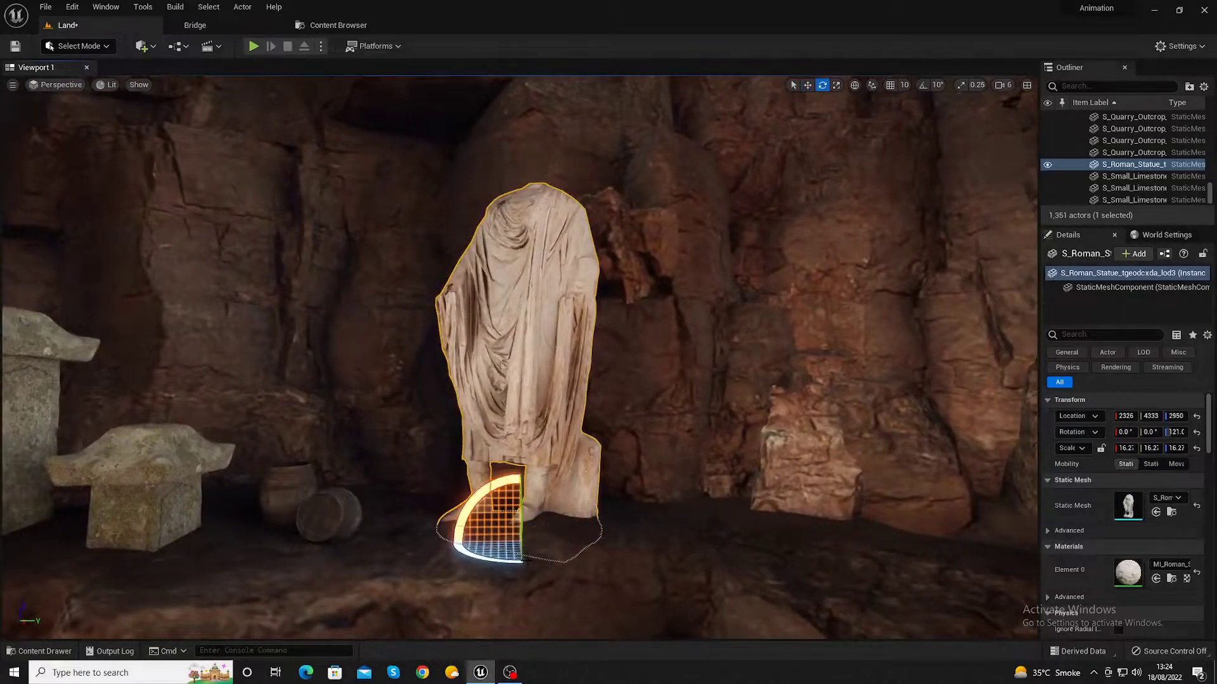
{"action": "left_click_drag", "start_coordinate": [469, 556], "coordinate": [444, 556]}
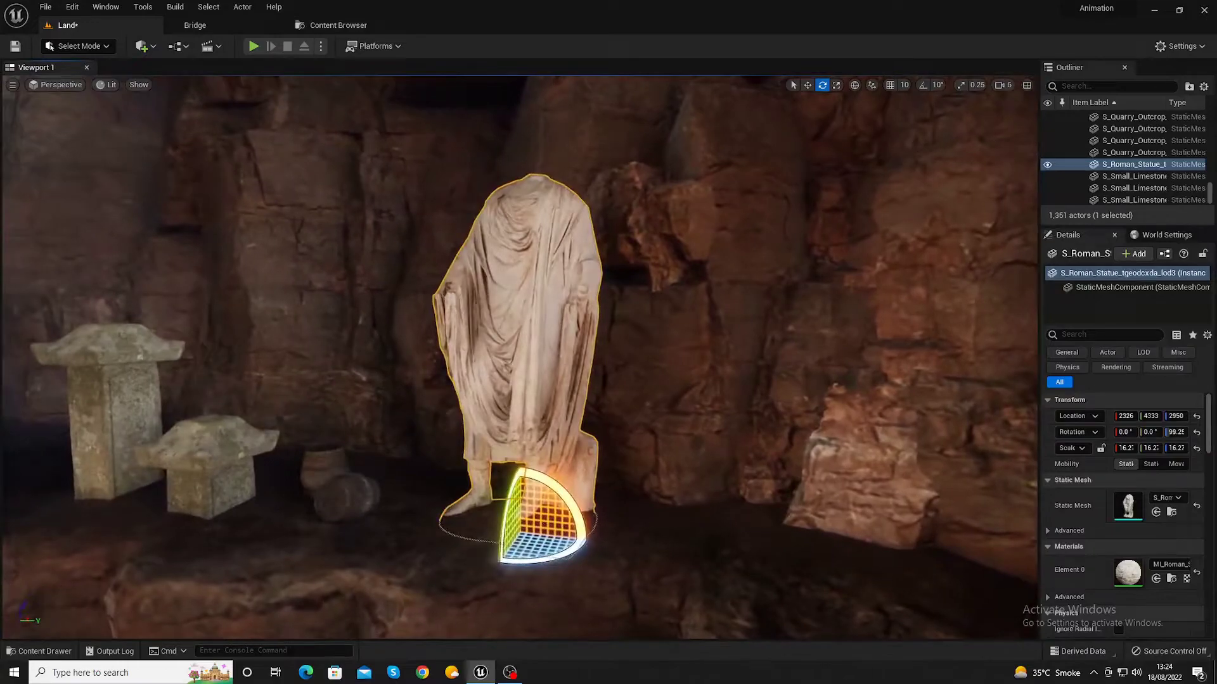
- Move the two gravestones, jug and barrel together to the left, away from the statue
{"action": "left_click", "coordinate": [216, 463]}
{"action": "left_click", "coordinate": [119, 418], "text": "ctrl"}
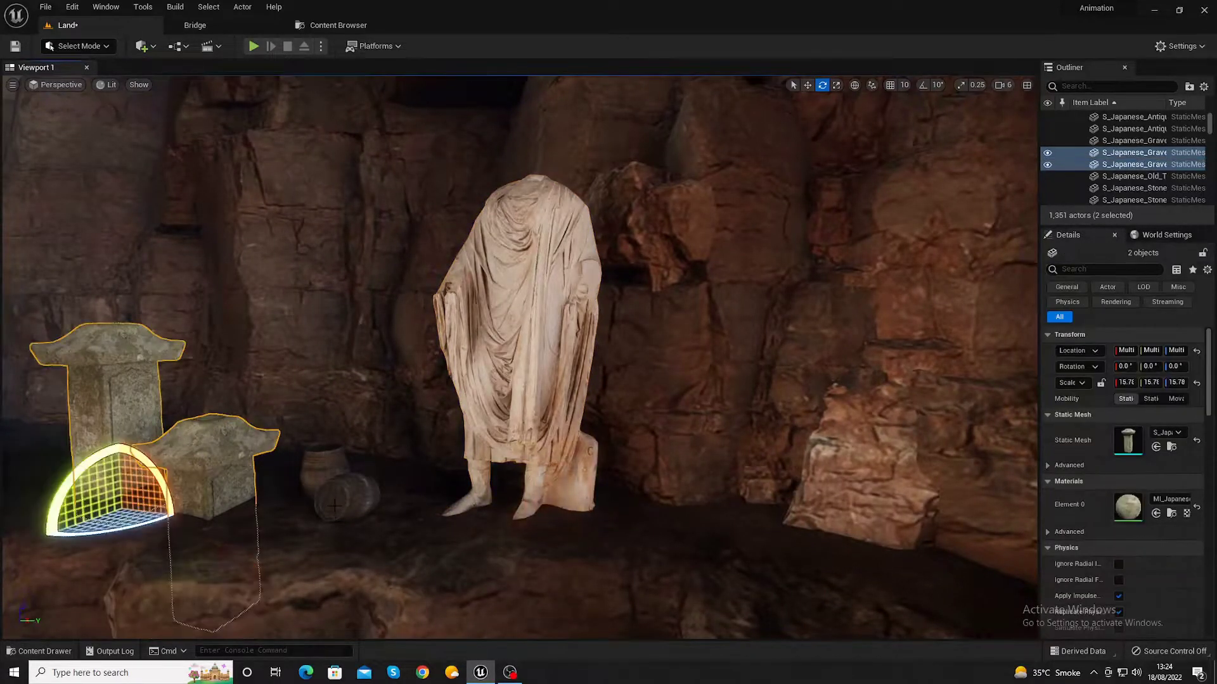
{"action": "left_click", "coordinate": [328, 475], "text": "ctrl"}
{"action": "left_click", "coordinate": [356, 510], "text": "ctrl"}
{"action": "key", "text": "w"}
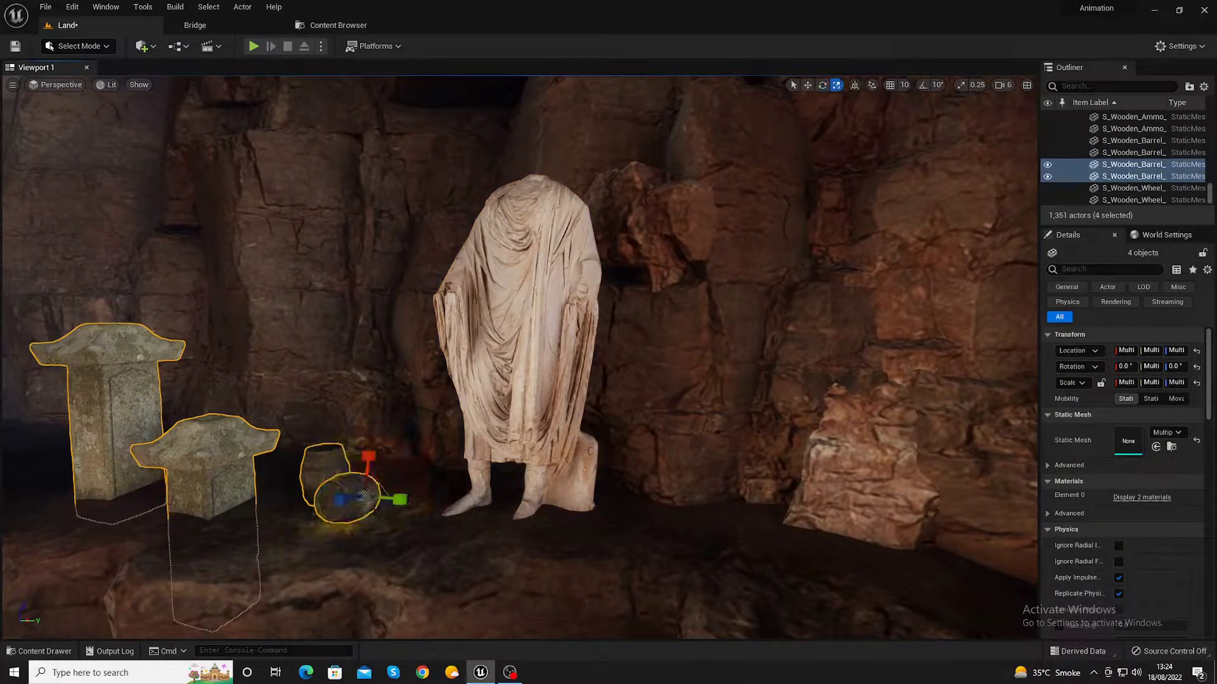
{"action": "left_click_drag", "start_coordinate": [389, 499], "coordinate": [42, 394]}
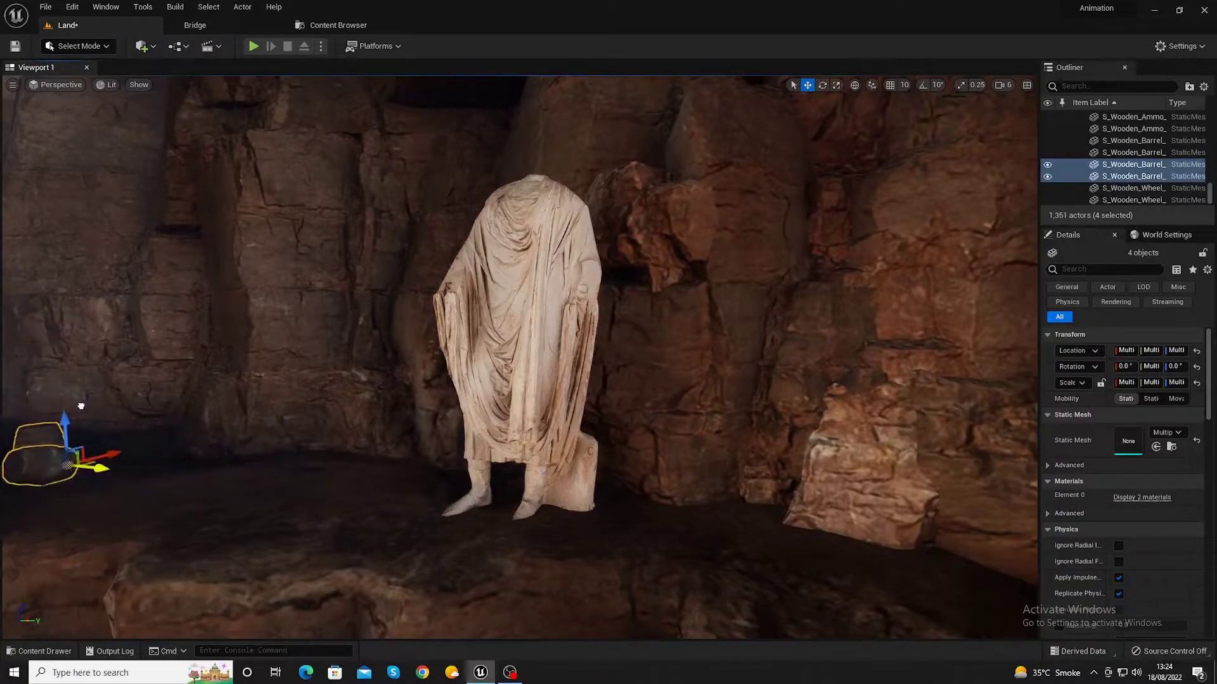
{"action": "left_click", "coordinate": [520, 412]}
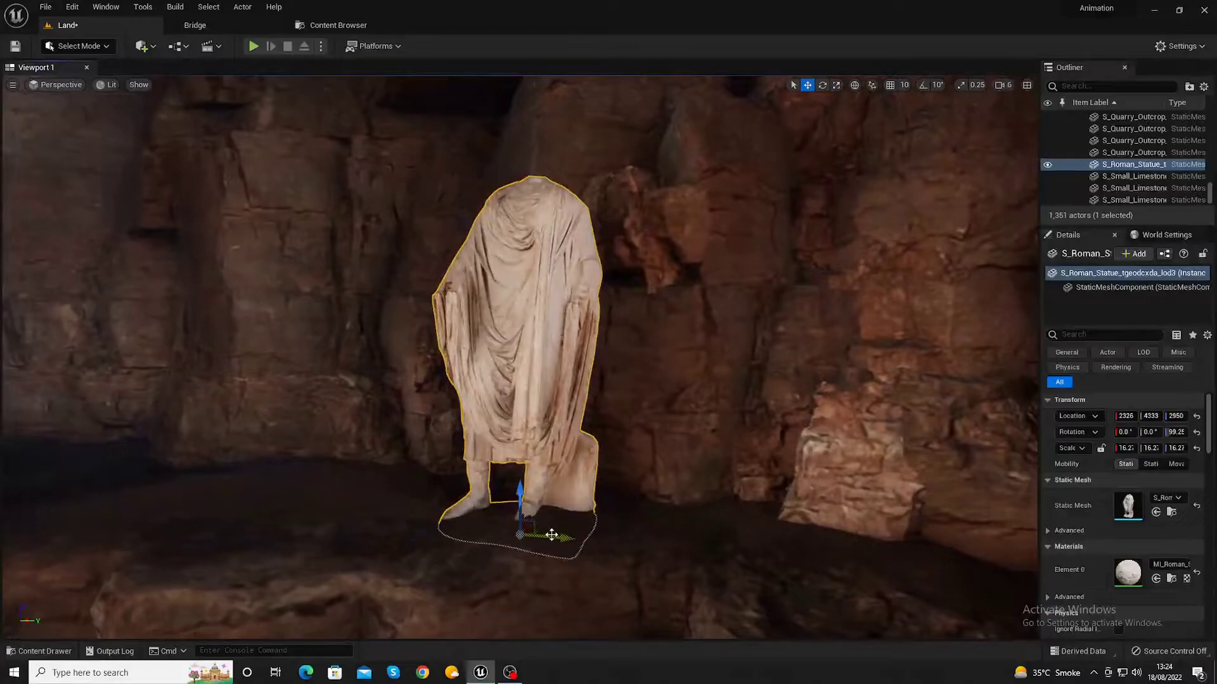
- Alt-drag the Roman statue along Y to place a duplicate further along the ledge
{"action": "left_click_drag", "start_coordinate": [551, 535], "coordinate": [247, 510], "text": "alt"}
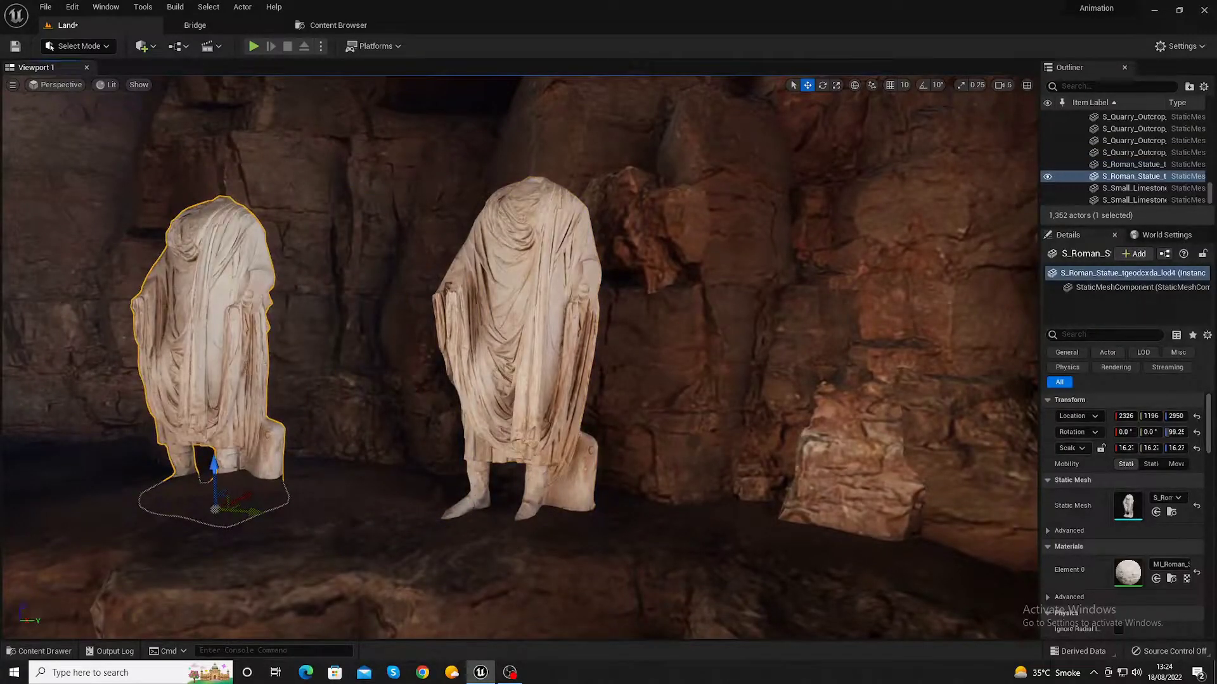
{"action": "scroll", "coordinate": [357, 526], "scroll_direction": "down", "scroll_amount": 10}
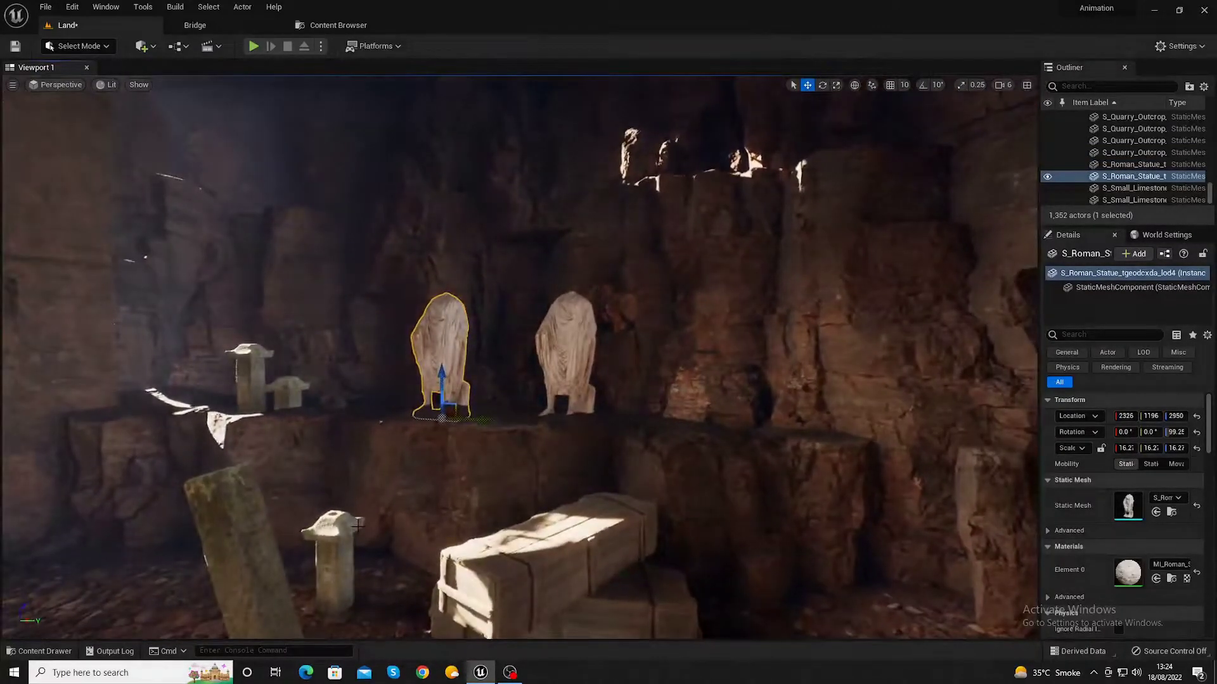
{"action": "right_click_drag", "start_coordinate": [103, 374], "coordinate": [239, 374]}
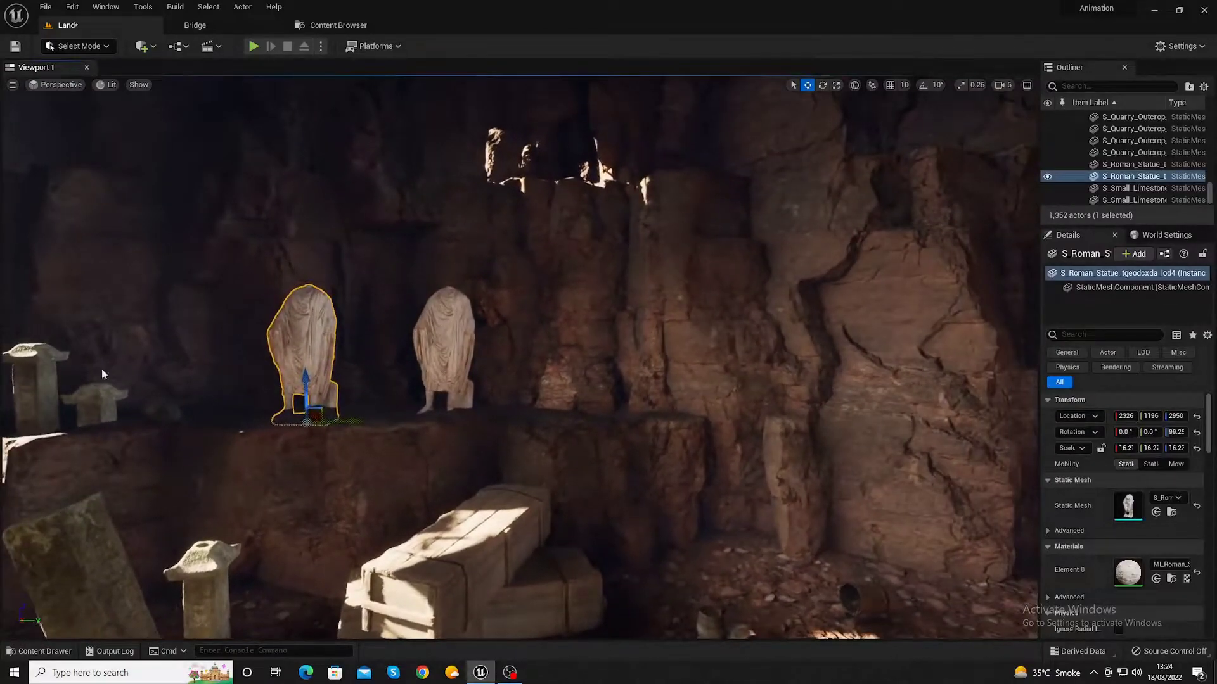
{"action": "right_click_drag", "start_coordinate": [812, 402], "coordinate": [813, 402]}
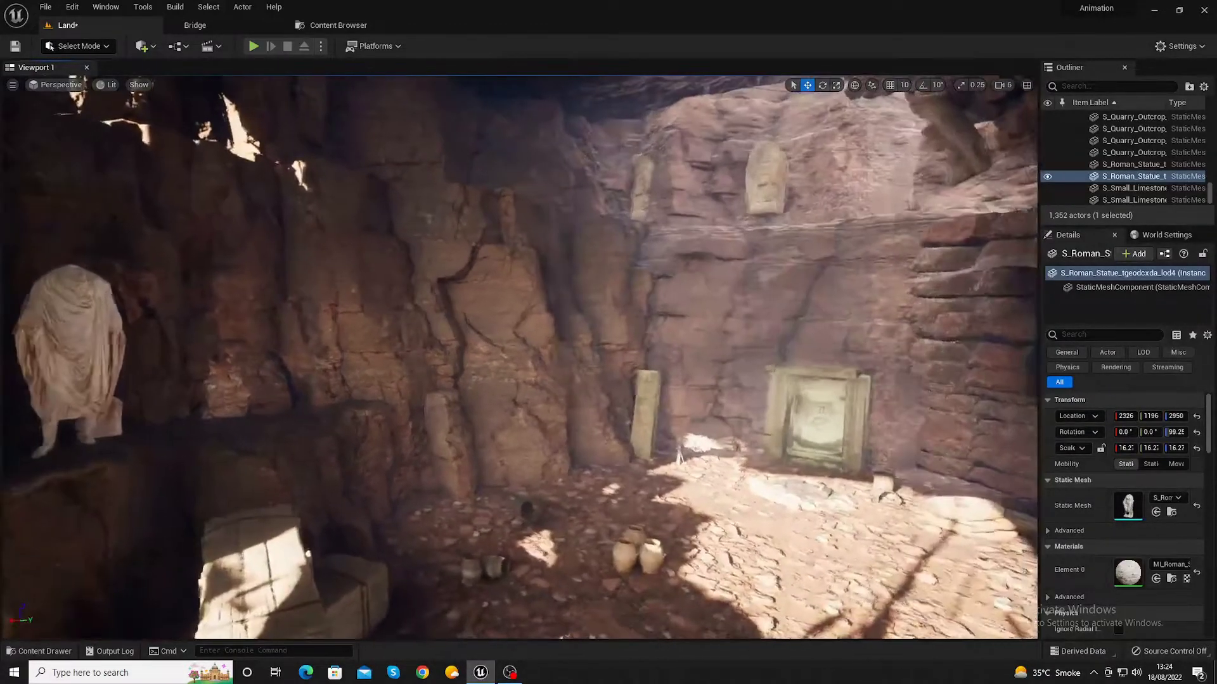
- Move the Japanese tomb panel so it stands between the two Roman statues
{"action": "left_click", "coordinate": [812, 403]}
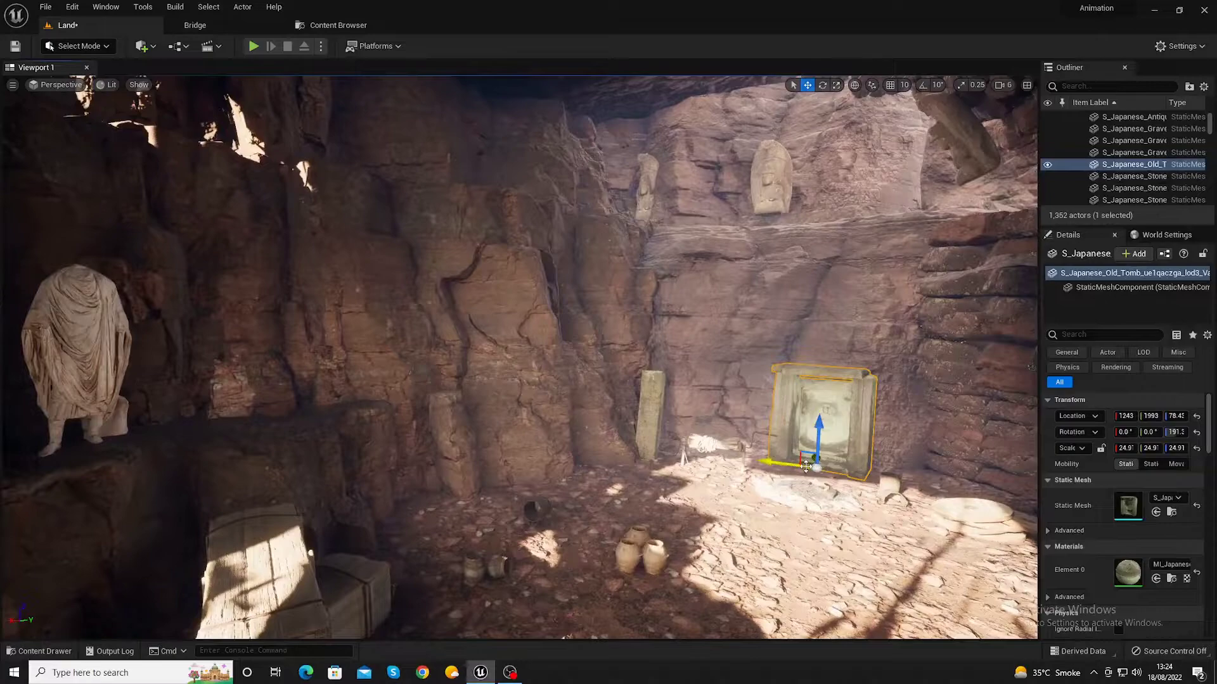
{"action": "left_click_drag", "start_coordinate": [815, 461], "coordinate": [3, 471]}
{"action": "key", "text": "f"}
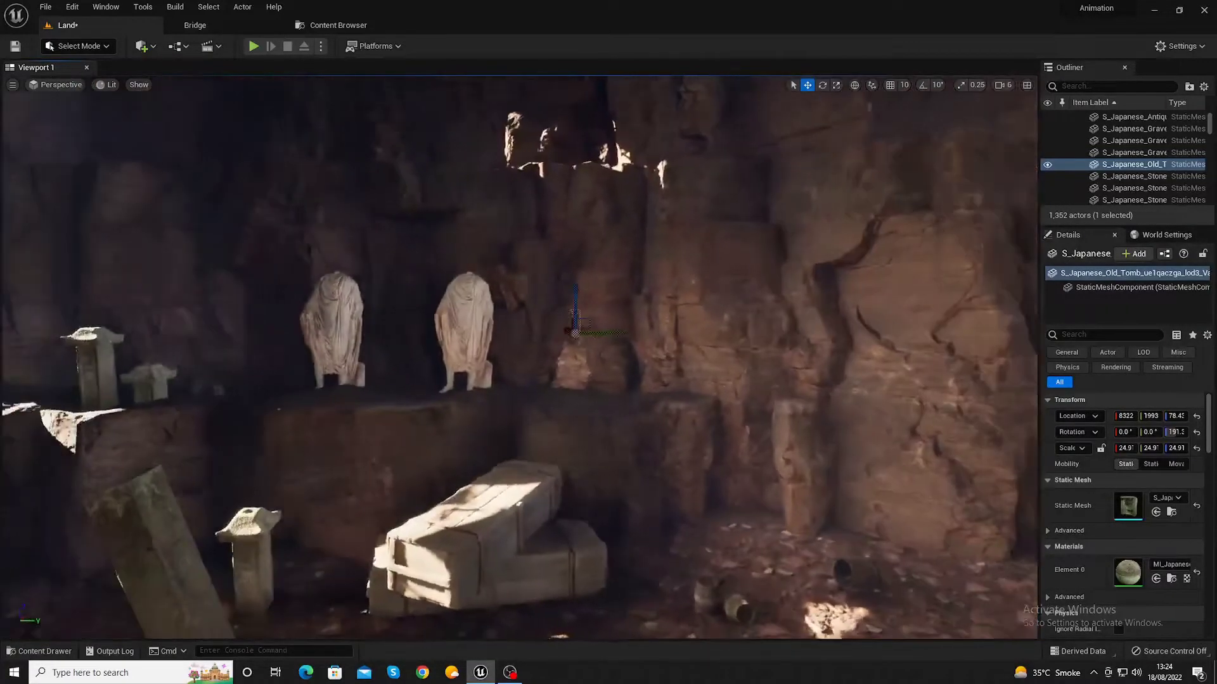
{"action": "mouse_move", "coordinate": [575, 334]}
{"action": "left_mouse_down"}
{"action": "mouse_move", "coordinate": [1026, 482]}
{"action": "mouse_move", "coordinate": [517, 472]}
{"action": "mouse_move", "coordinate": [533, 364]}
{"action": "mouse_move", "coordinate": [465, 386]}
{"action": "mouse_move", "coordinate": [669, 371]}
{"action": "left_mouse_up"}
{"action": "key", "text": "e"}
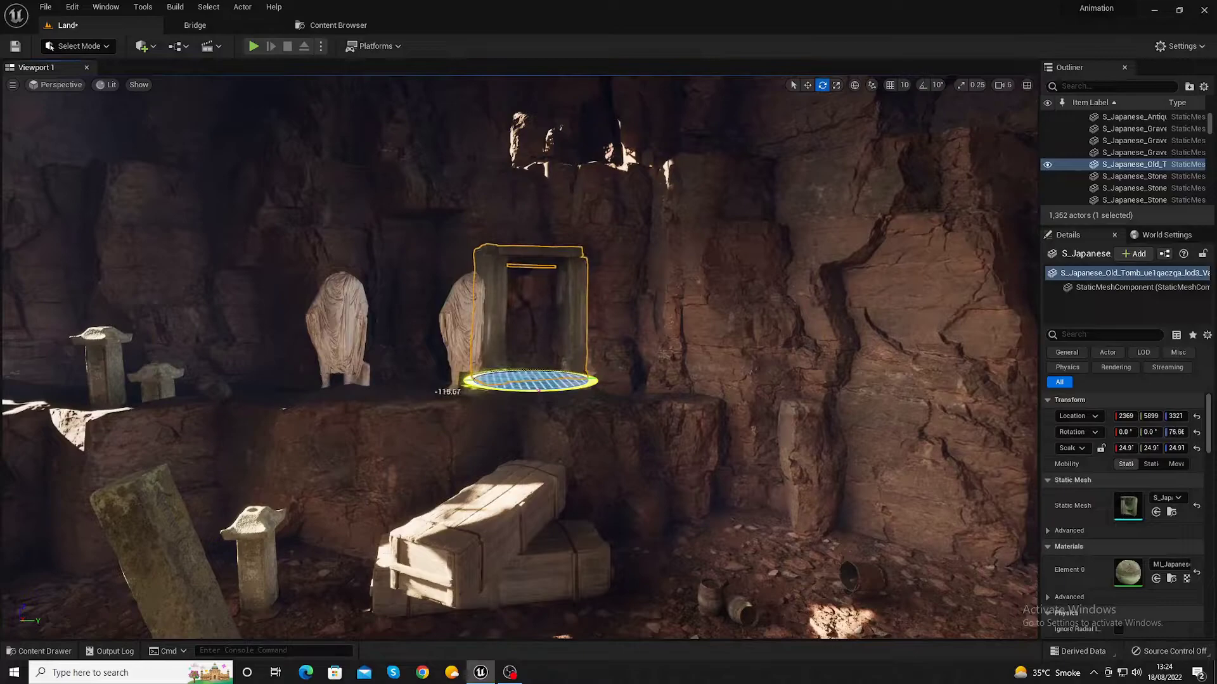
{"action": "key", "text": "w"}
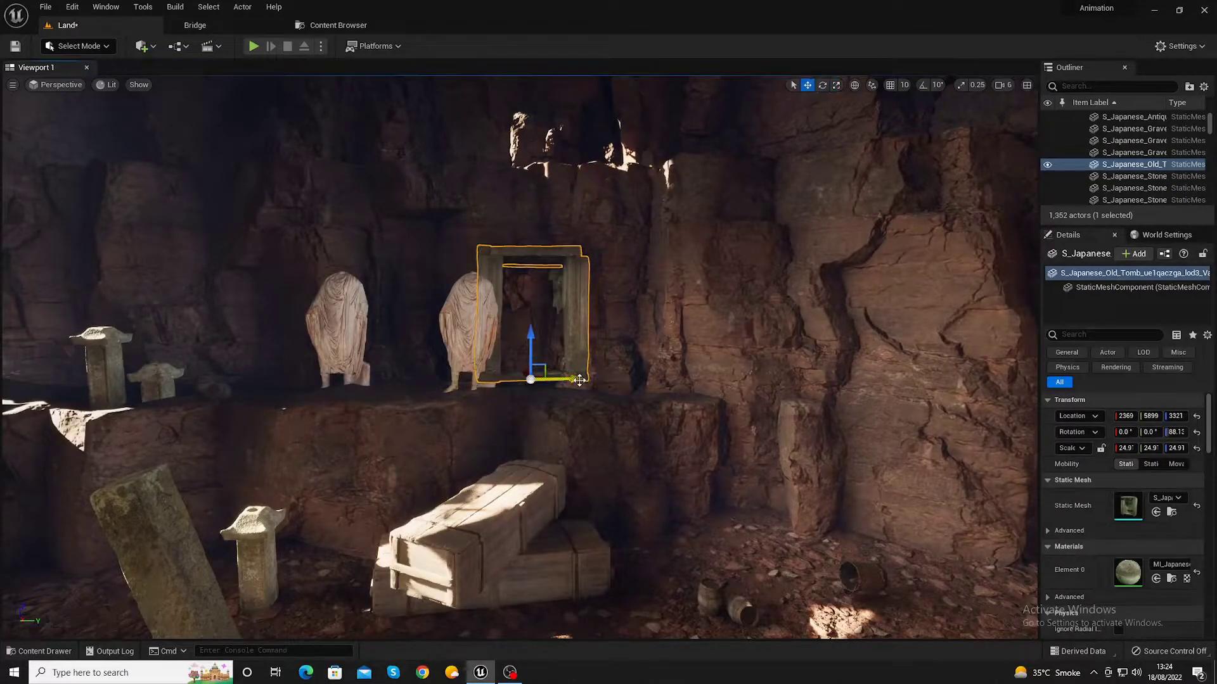
{"action": "mouse_move", "coordinate": [583, 381]}
{"action": "left_mouse_down"}
{"action": "mouse_move", "coordinate": [437, 379]}
{"action": "mouse_move", "coordinate": [447, 379]}
{"action": "left_mouse_up"}
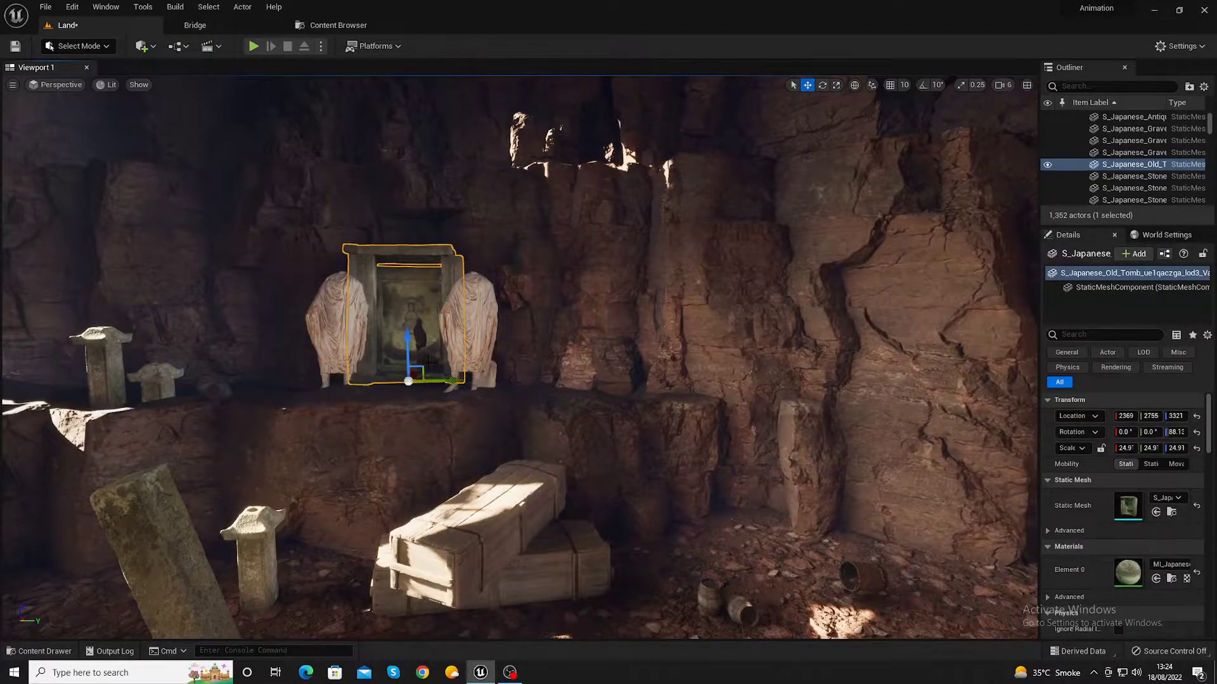
- Scale the tomb panel slightly taller and wider
{"action": "key", "text": "e"}
{"action": "key", "text": "r"}
{"action": "mouse_move", "coordinate": [407, 342]}
{"action": "left_mouse_down"}
{"action": "mouse_move", "coordinate": [408, 304]}
{"action": "mouse_move", "coordinate": [406, 338]}
{"action": "left_mouse_up"}
{"action": "left_click_drag", "start_coordinate": [453, 384], "coordinate": [457, 385]}
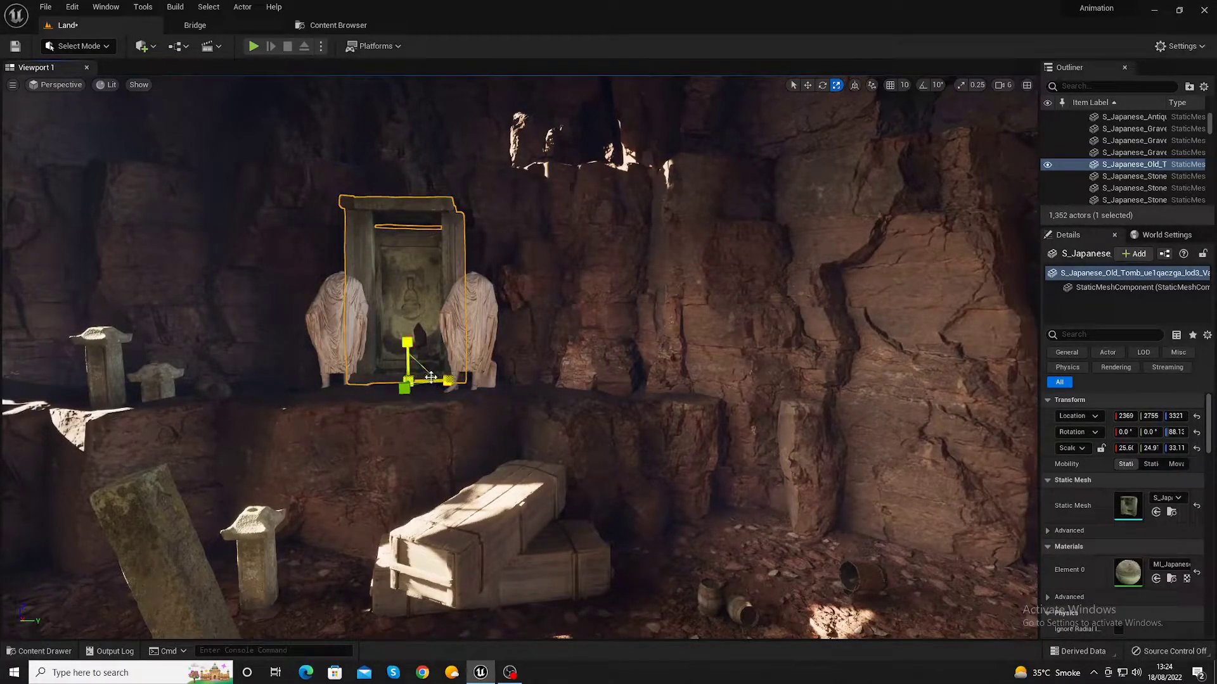
- Pull the tomb door slightly forward and flatten its Y scale to about 2.26
{"action": "key", "text": "e"}
{"action": "key", "text": "r"}
{"action": "key", "text": "w"}
{"action": "left_click_drag", "start_coordinate": [414, 375], "coordinate": [414, 378]}
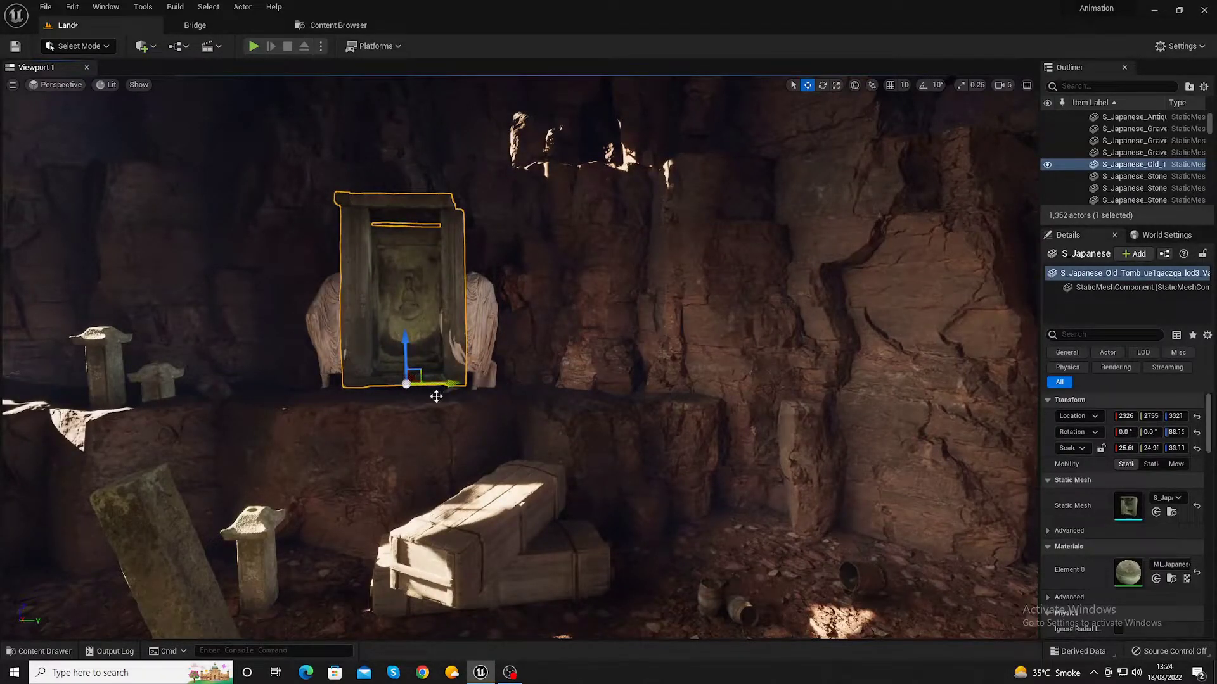
{"action": "key", "text": "e"}
{"action": "key", "text": "r"}
{"action": "left_click_drag", "start_coordinate": [401, 391], "coordinate": [393, 390]}
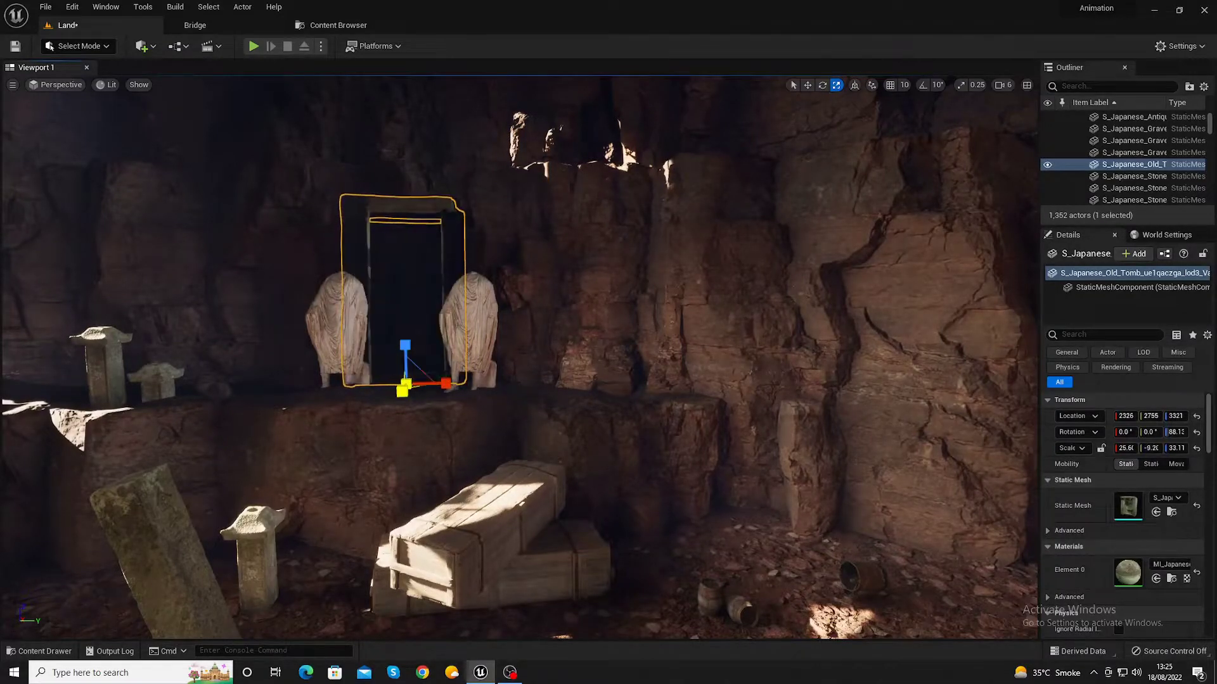
{"action": "left_click_drag", "start_coordinate": [403, 389], "coordinate": [404, 388]}
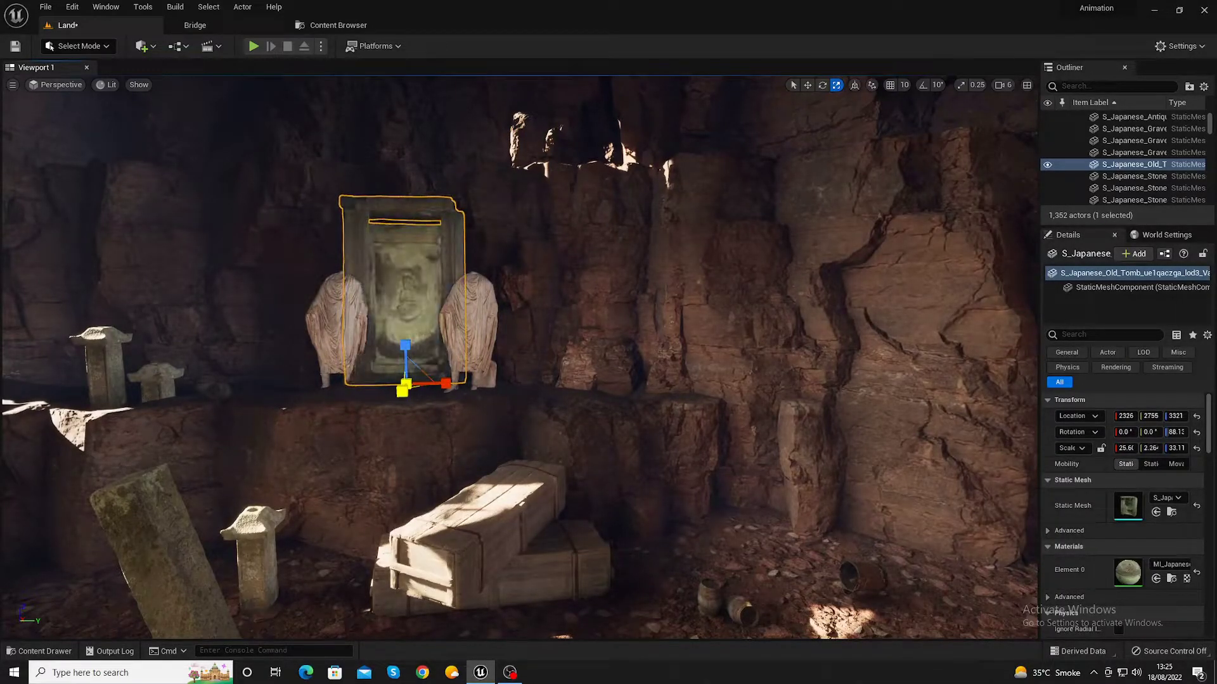
{"action": "left_click", "coordinate": [475, 368]}
- Nudge the right Roman statue closer to the tomb door and save the Land level
{"action": "key", "text": "w"}
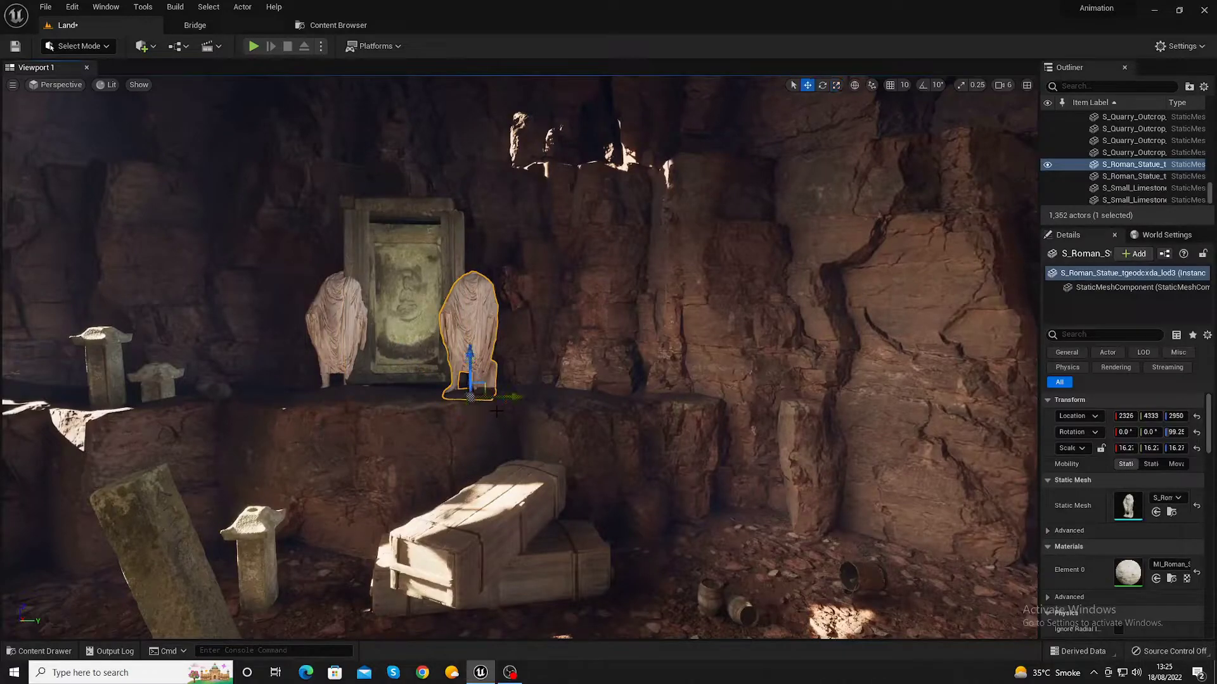
{"action": "left_click_drag", "start_coordinate": [476, 395], "coordinate": [472, 400]}
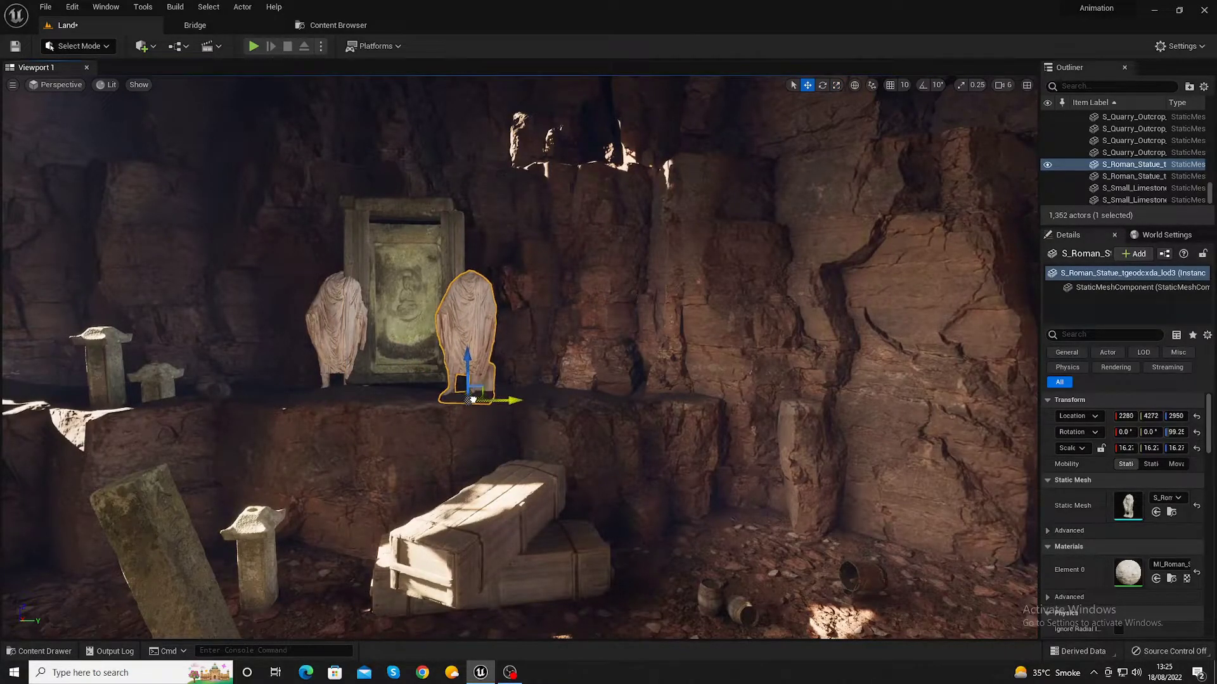
{"action": "left_click", "coordinate": [348, 380]}
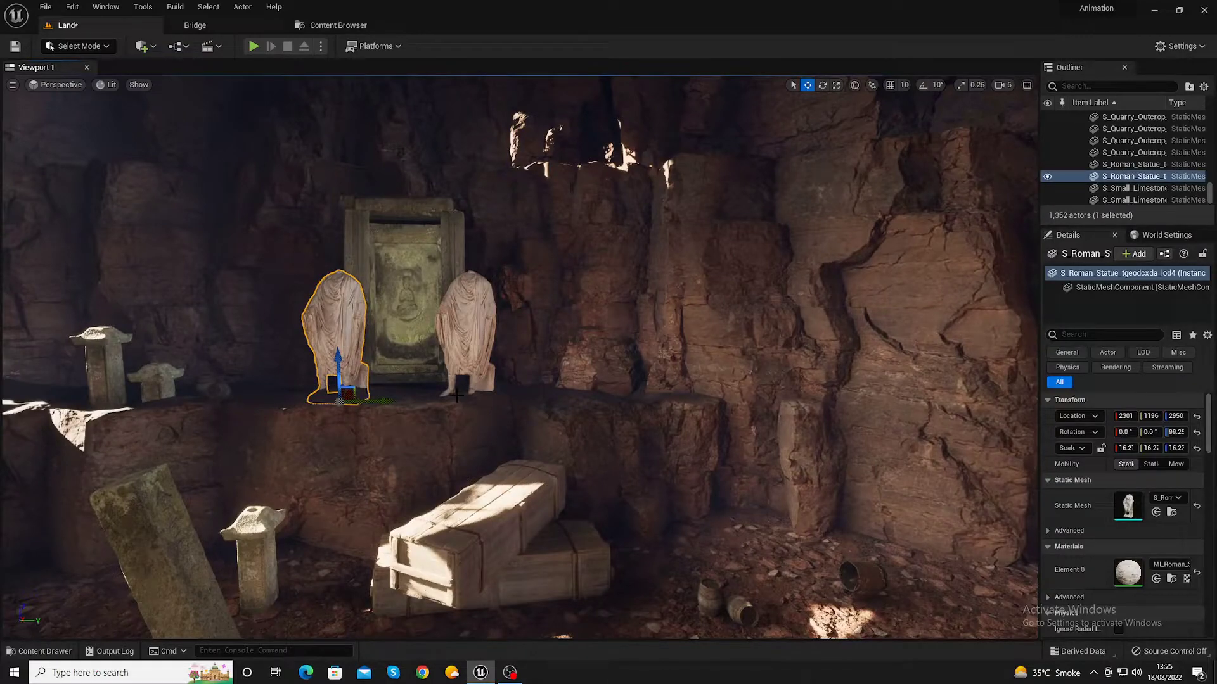
{"action": "key", "text": "ctrl+s"}
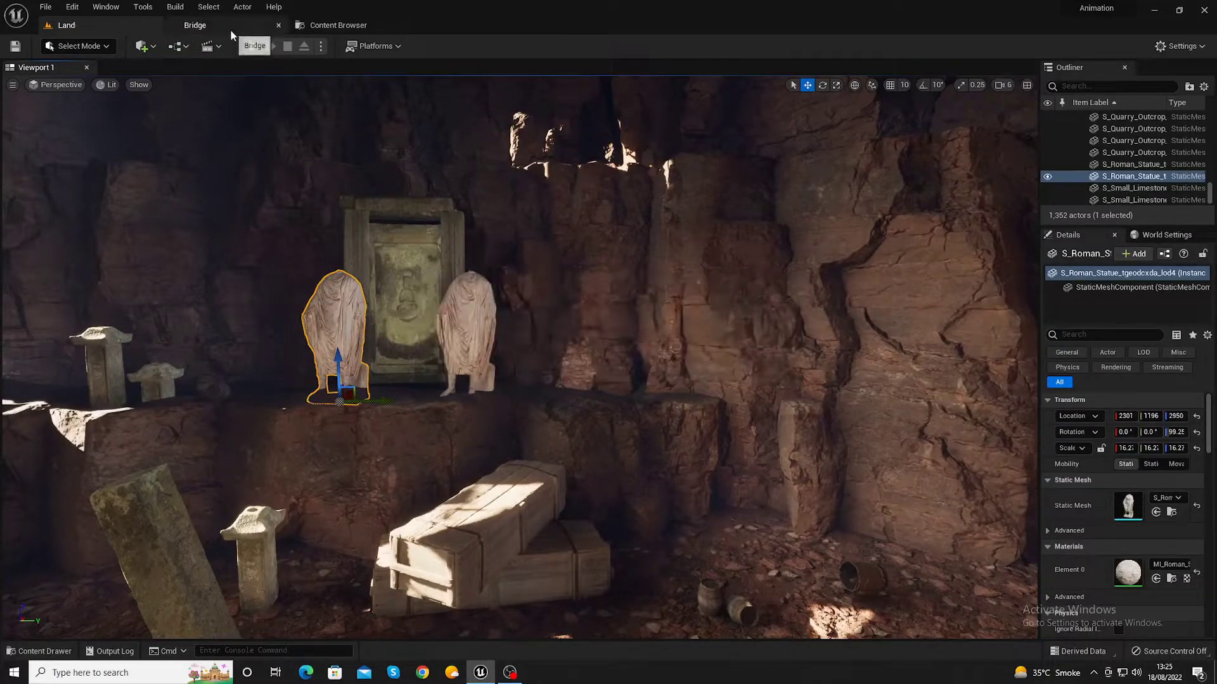
- Add the Old Wooden Carafe from Bridge's Historical 3D assets to the Land level
{"action": "left_click", "coordinate": [230, 29]}
{"action": "scroll", "coordinate": [736, 455], "scroll_direction": "down", "scroll_amount": 3}
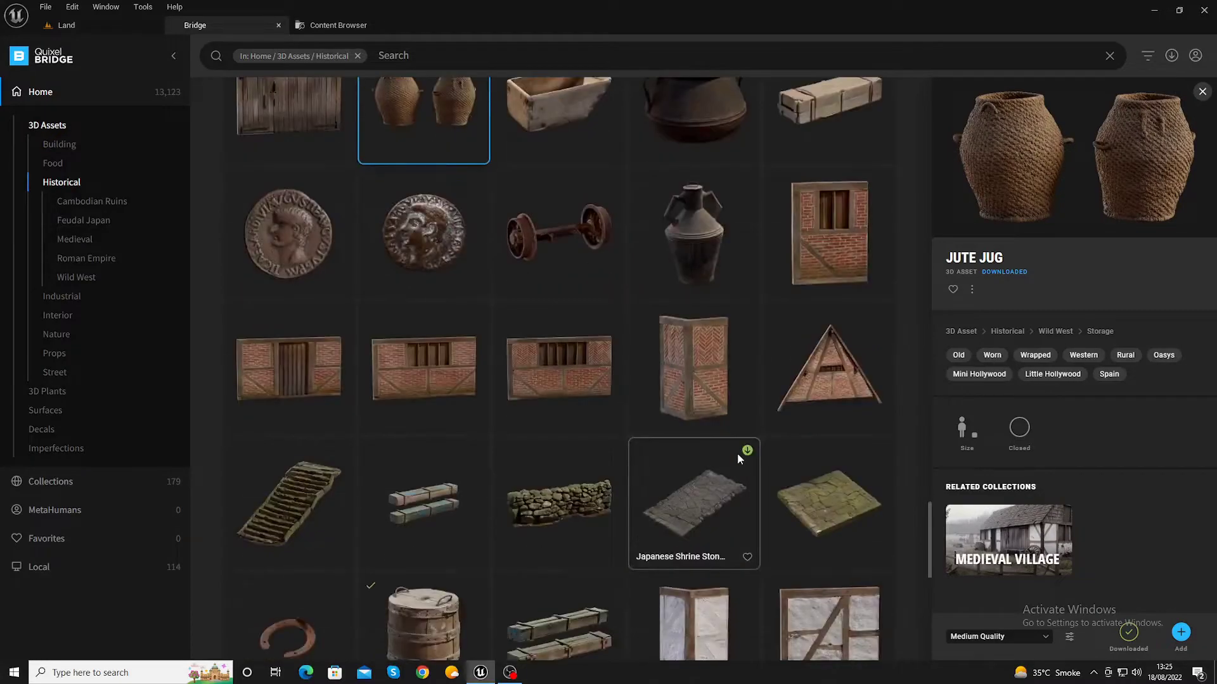
{"action": "scroll", "coordinate": [737, 458], "scroll_direction": "down", "scroll_amount": 3}
{"action": "scroll", "coordinate": [738, 458], "scroll_direction": "down", "scroll_amount": 3}
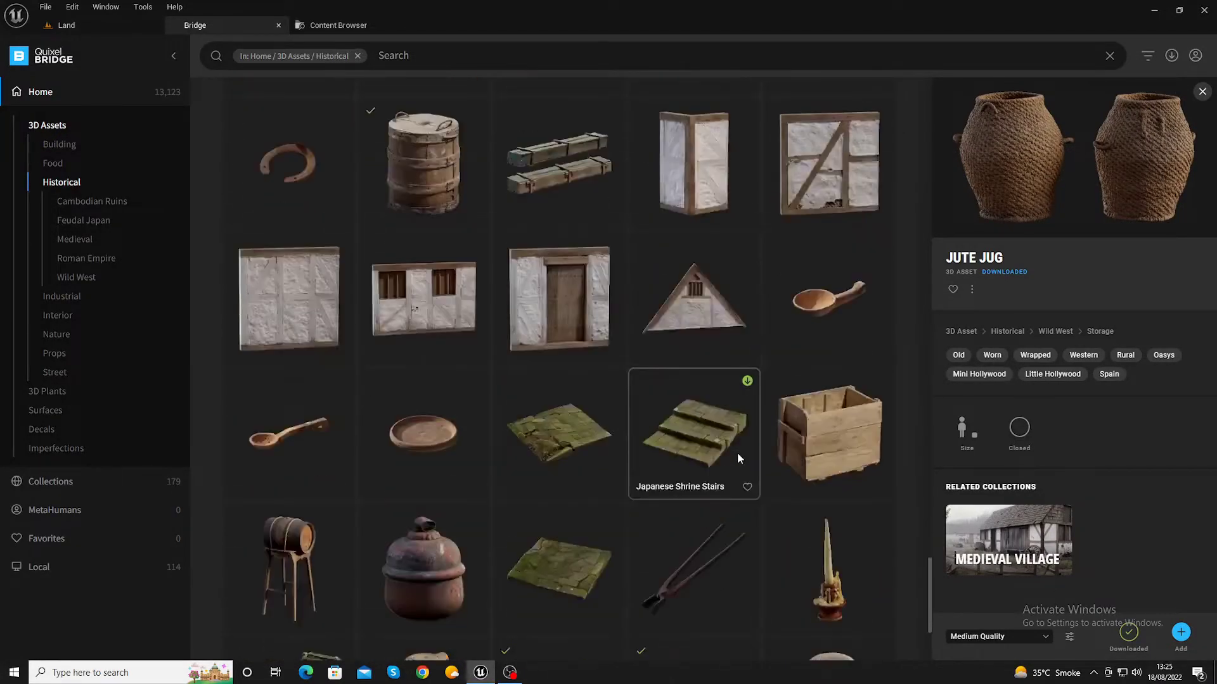
{"action": "left_click", "coordinate": [435, 202]}
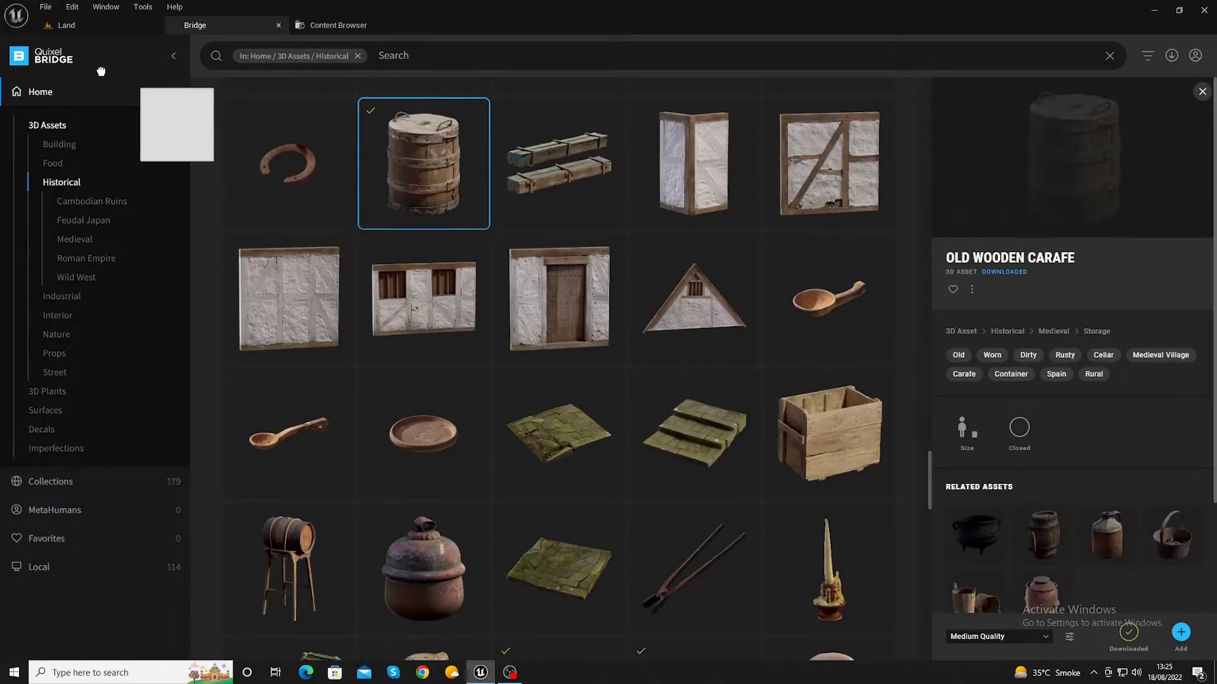
{"action": "left_click", "coordinate": [43, 21]}
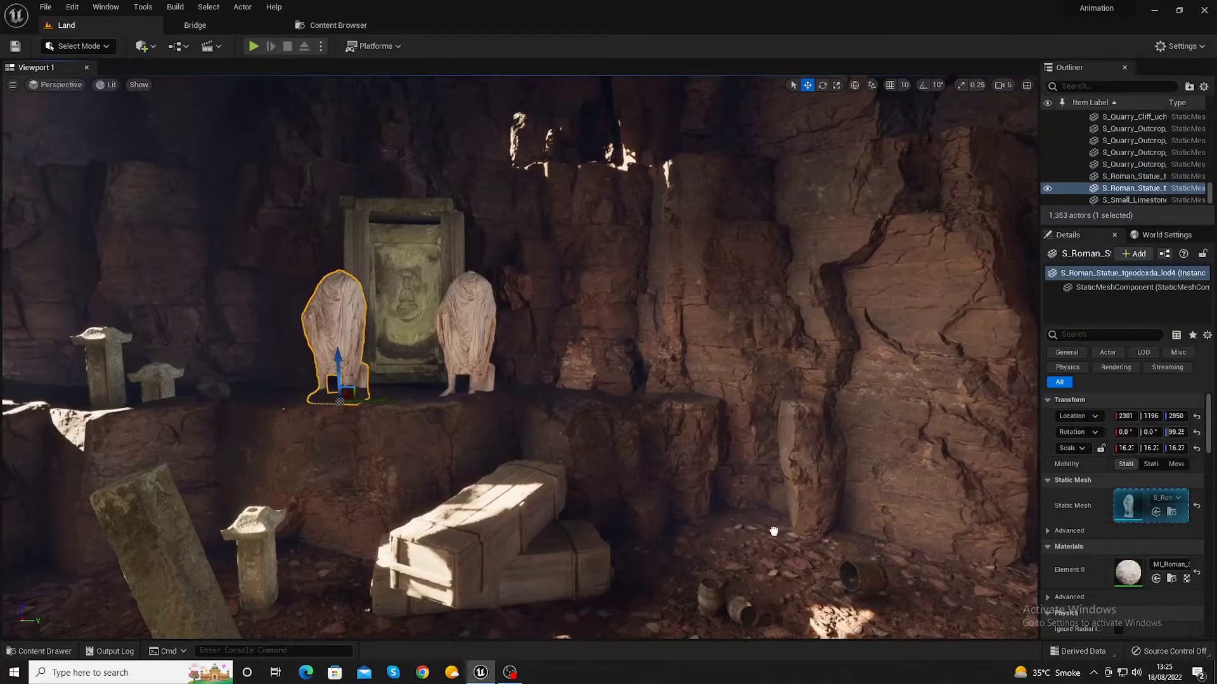
- Place the Old Wooden Carafe, scale it up, turn it, and move it near the back cave wall
{"action": "left_click_drag", "start_coordinate": [774, 531], "coordinate": [774, 531]}
{"action": "key", "text": "e"}
{"action": "key", "text": "r"}
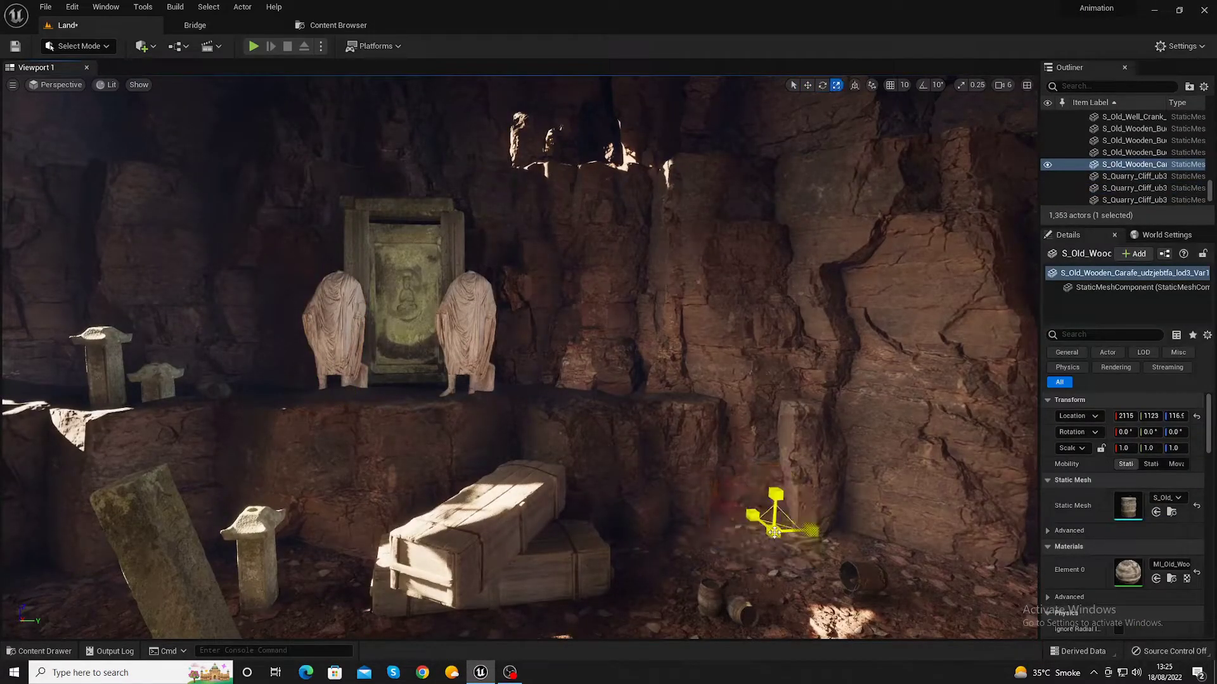
{"action": "left_click_drag", "start_coordinate": [774, 529], "coordinate": [774, 492]}
{"action": "key", "text": "e"}
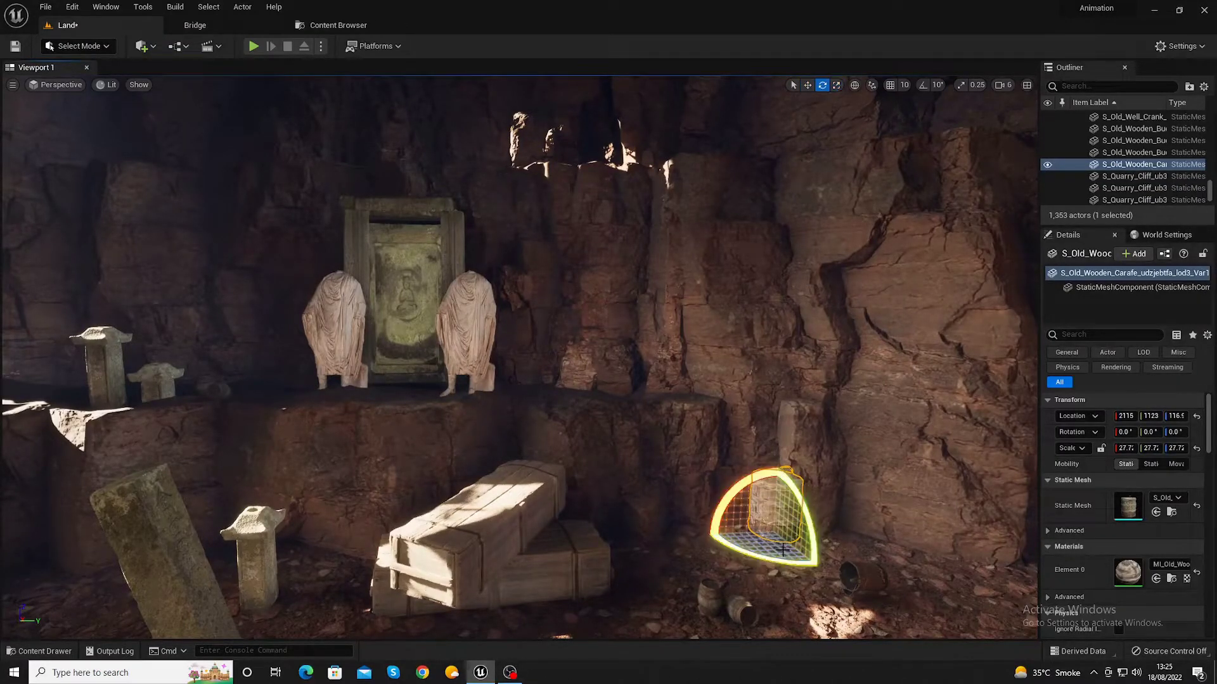
{"action": "mouse_move", "coordinate": [789, 551]}
{"action": "left_mouse_down"}
{"action": "mouse_move", "coordinate": [814, 563]}
{"action": "mouse_move", "coordinate": [789, 542]}
{"action": "mouse_move", "coordinate": [713, 534]}
{"action": "mouse_move", "coordinate": [916, 634]}
{"action": "left_mouse_up"}
{"action": "key", "text": "w"}
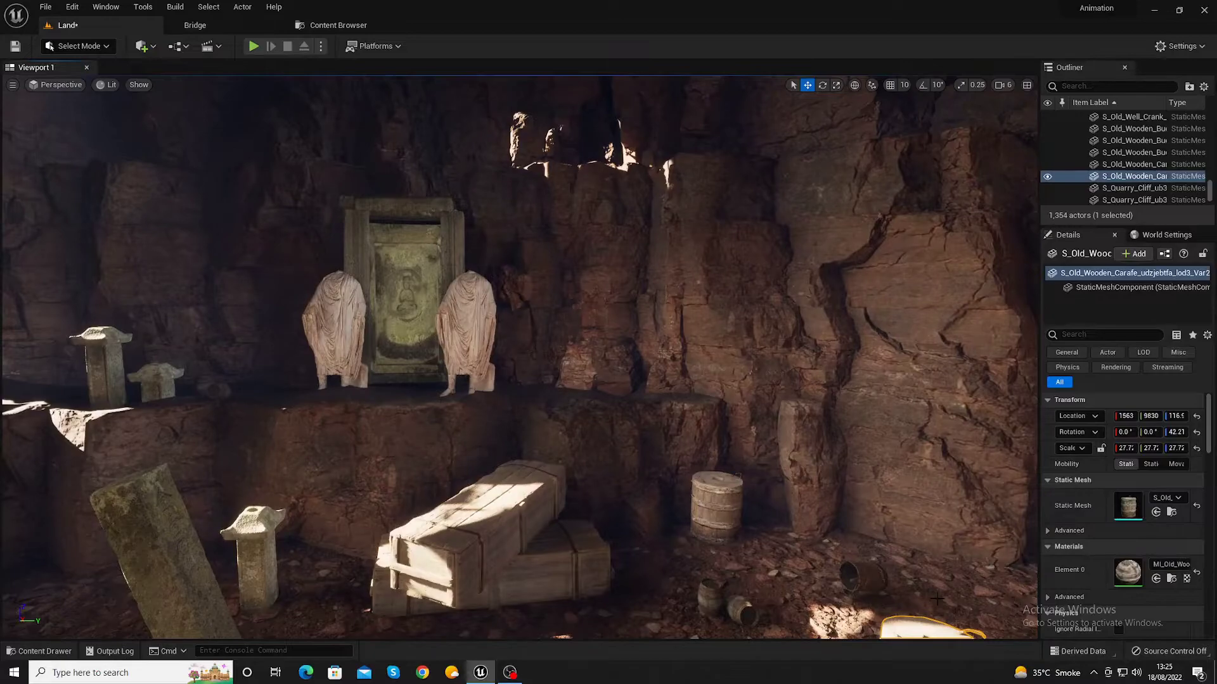
{"action": "key", "text": "f"}
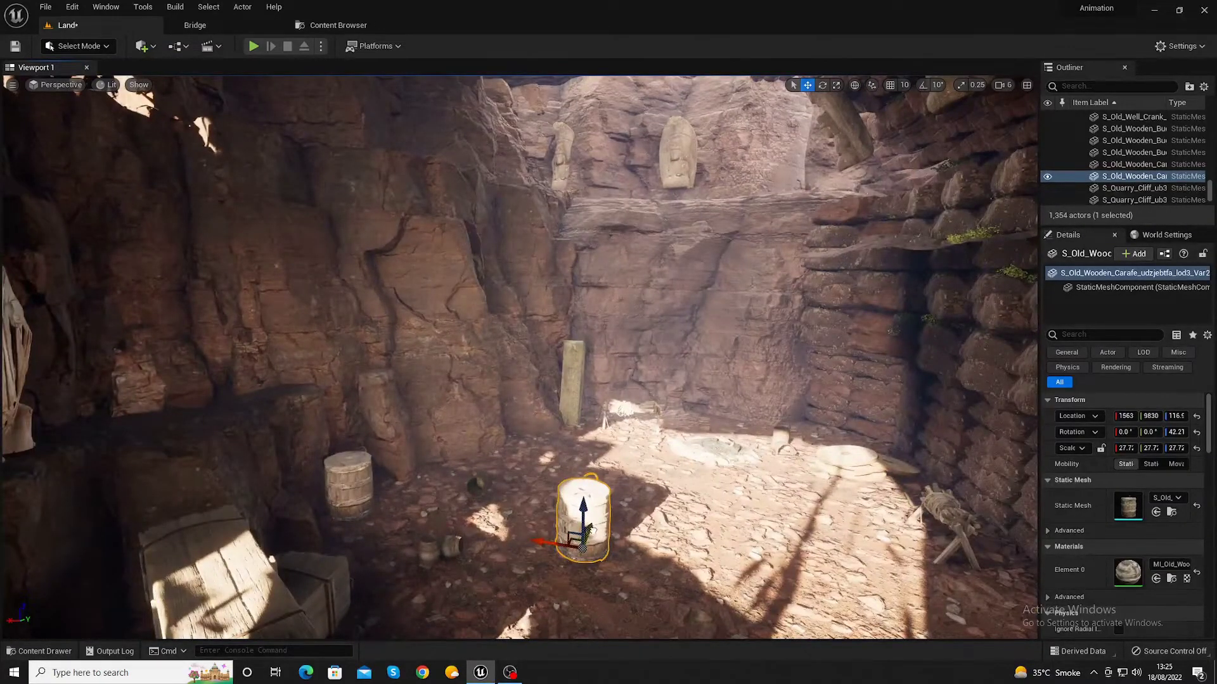
{"action": "left_click_drag", "start_coordinate": [588, 531], "coordinate": [624, 515]}
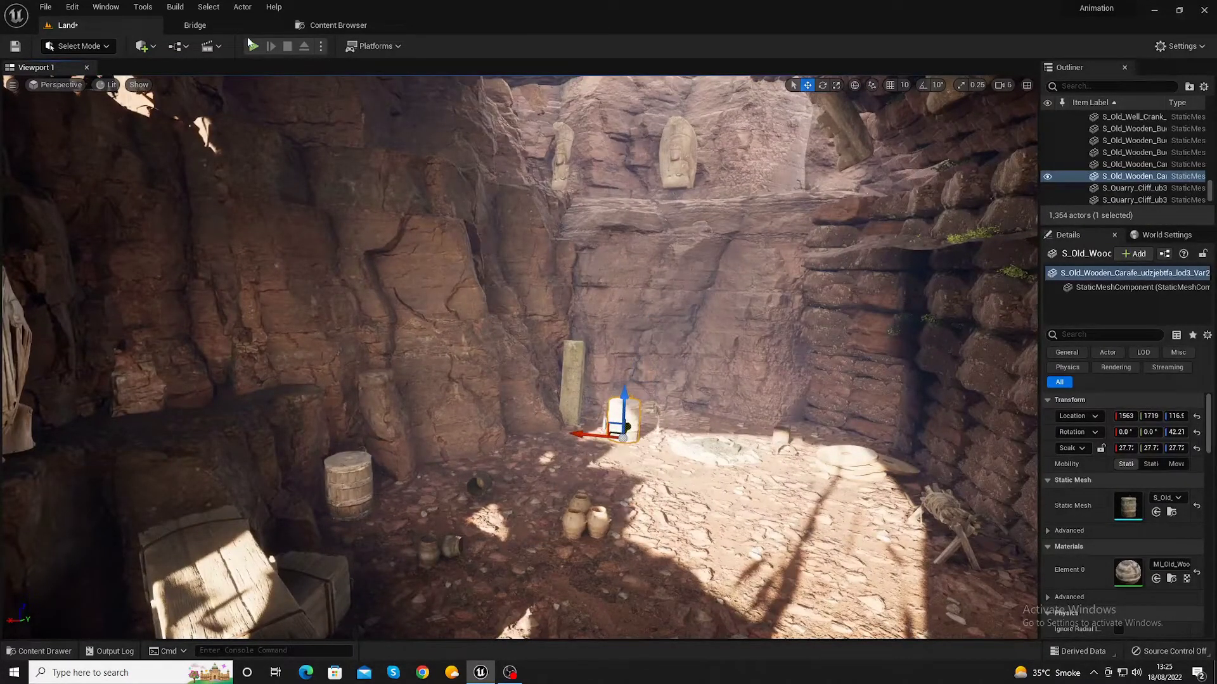
- Drag the Megascans Wooden Crate from Bridge onto the cave floor nearby
{"action": "left_click", "coordinate": [195, 25]}
{"action": "scroll", "coordinate": [465, 574], "scroll_direction": "down", "scroll_amount": 4}
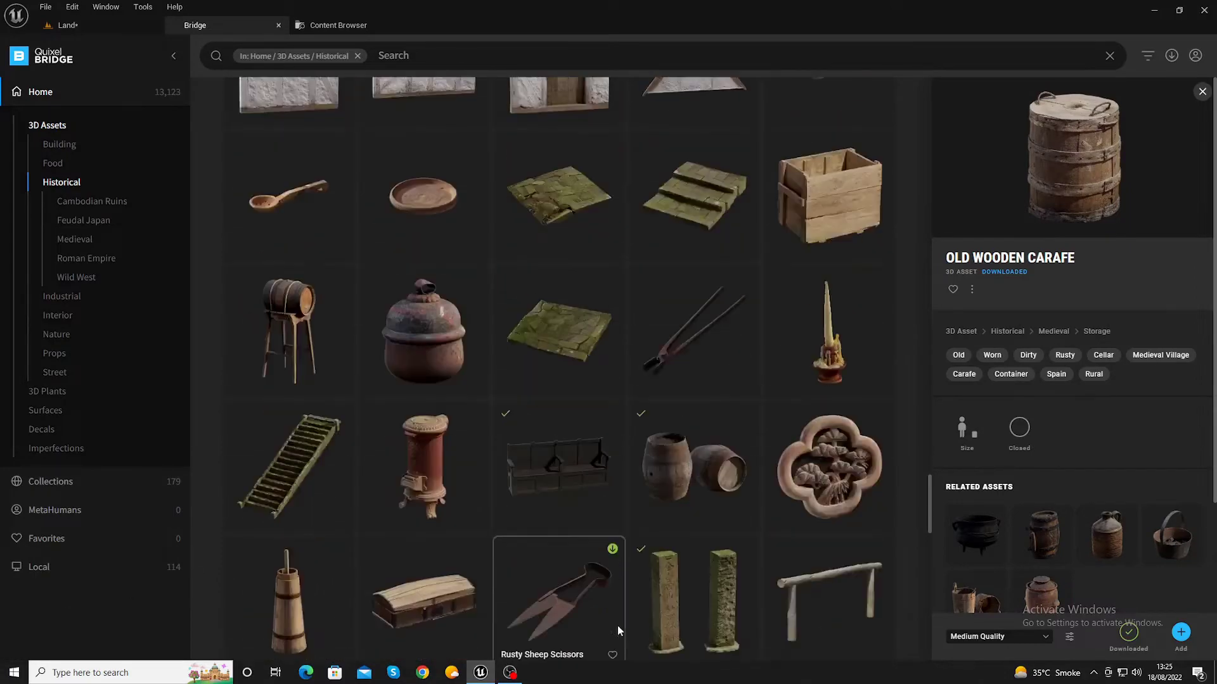
{"action": "mouse_move", "coordinate": [832, 221]}
{"action": "left_mouse_down"}
{"action": "mouse_move", "coordinate": [52, 23]}
{"action": "mouse_move", "coordinate": [641, 343]}
{"action": "left_mouse_up"}
- Scale the wooden crate up to about 15.3 and turn it about 52.8°
{"action": "left_click", "coordinate": [709, 465]}
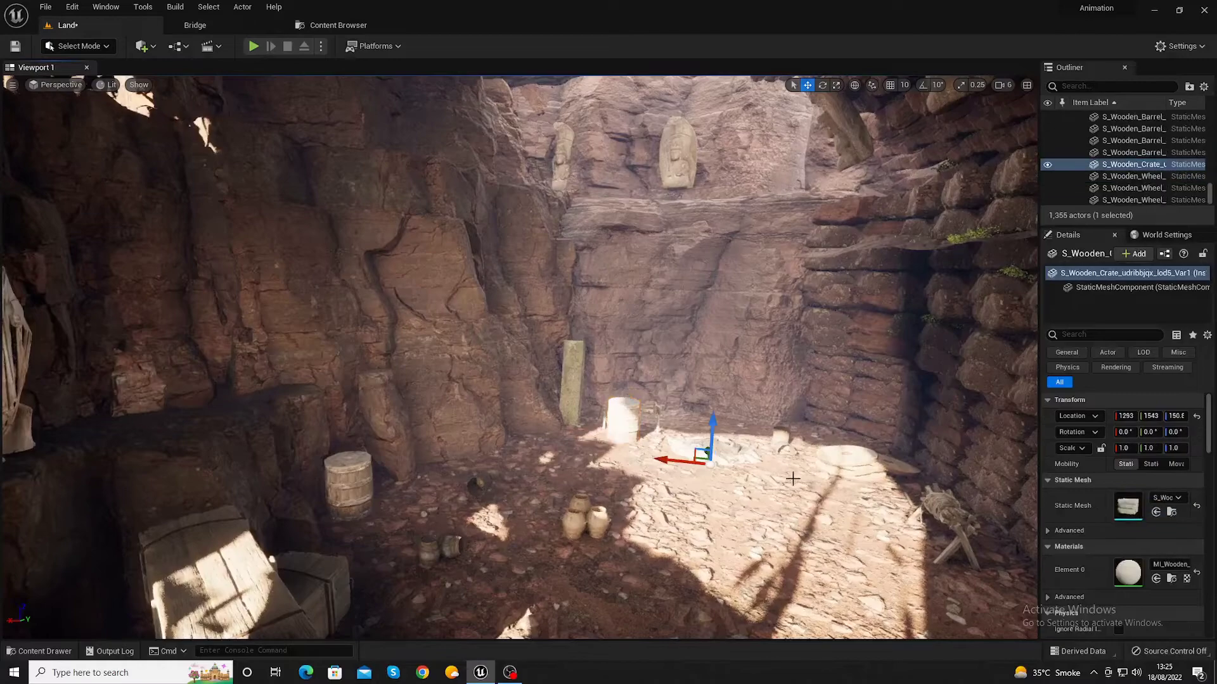
{"action": "key", "text": "e"}
{"action": "key", "text": "r"}
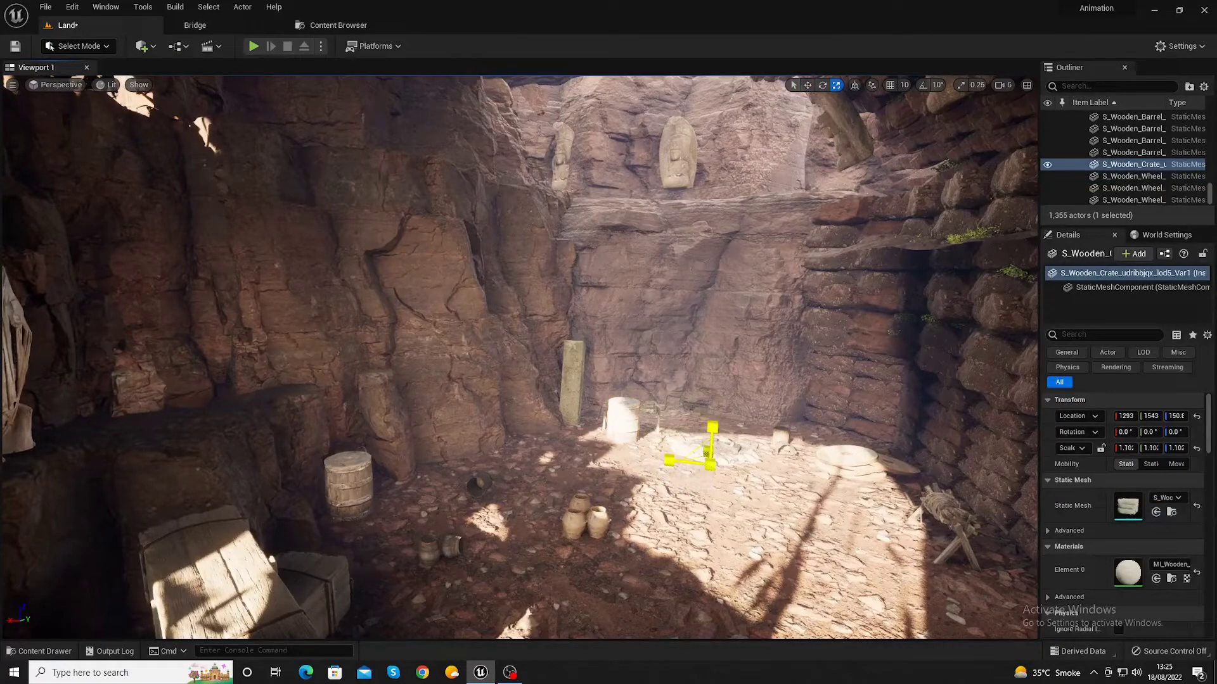
{"action": "left_click_drag", "start_coordinate": [706, 452], "coordinate": [1200, 677]}
{"action": "key", "text": "w"}
{"action": "key", "text": "e"}
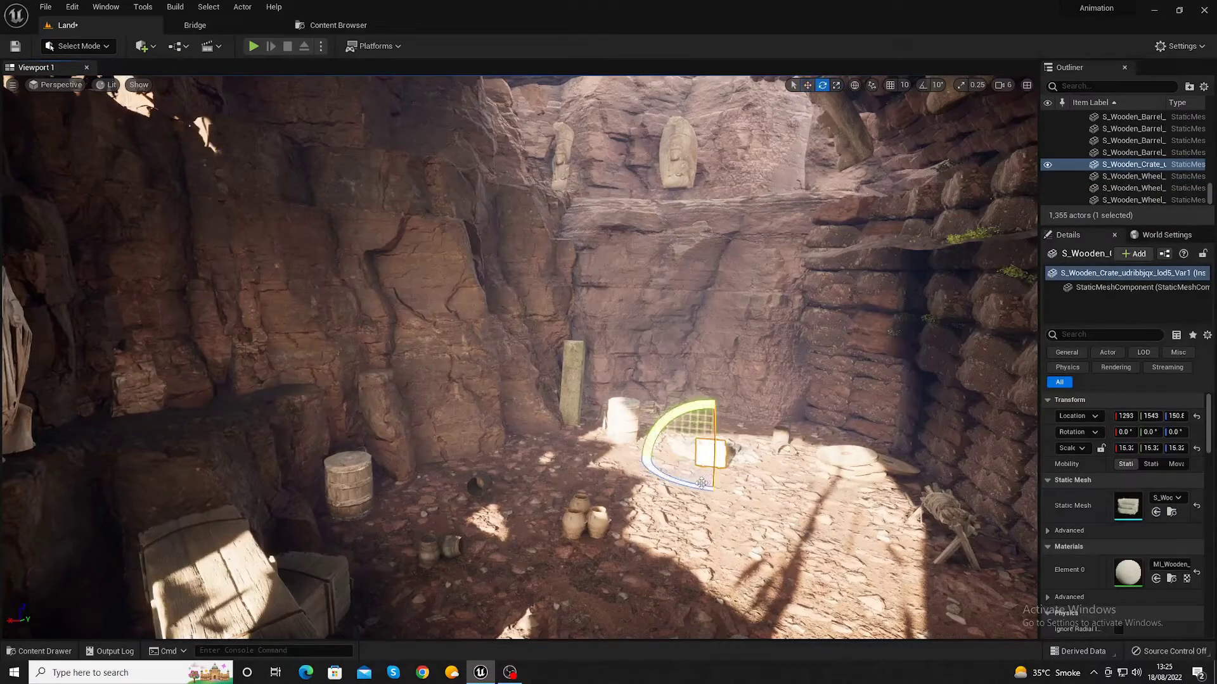
{"action": "left_click_drag", "start_coordinate": [764, 484], "coordinate": [800, 481]}
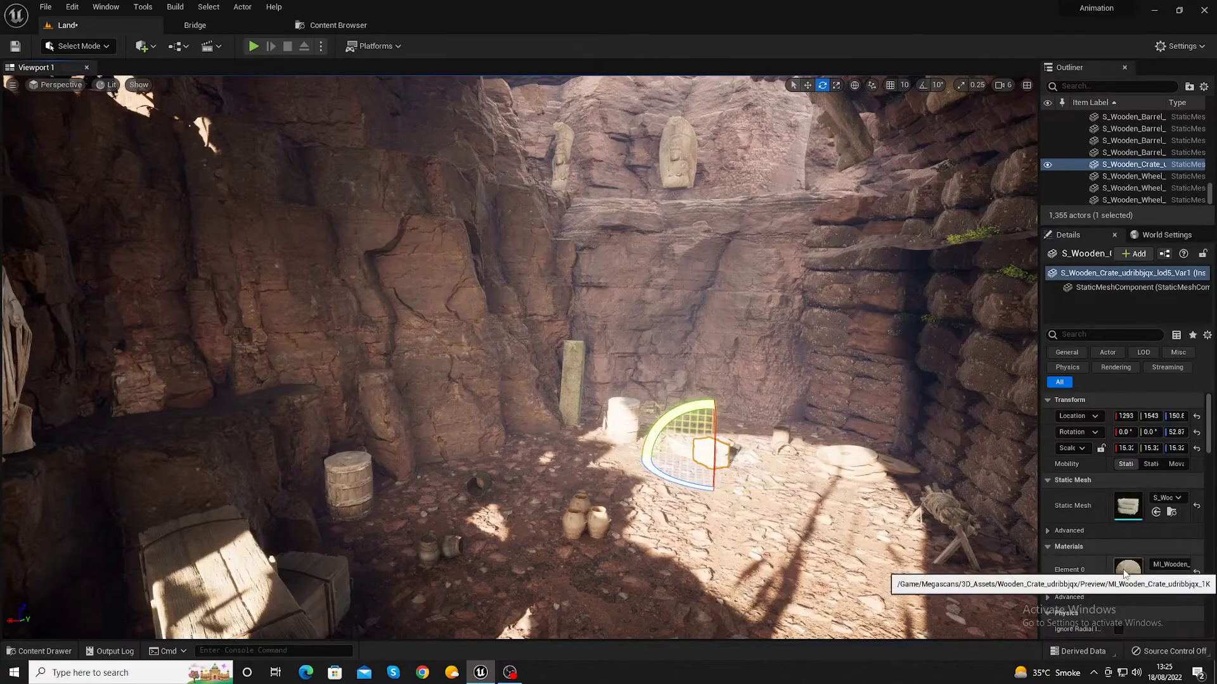
- Frame the crate and stack a duplicate copy on top of it
{"action": "key", "text": "f"}
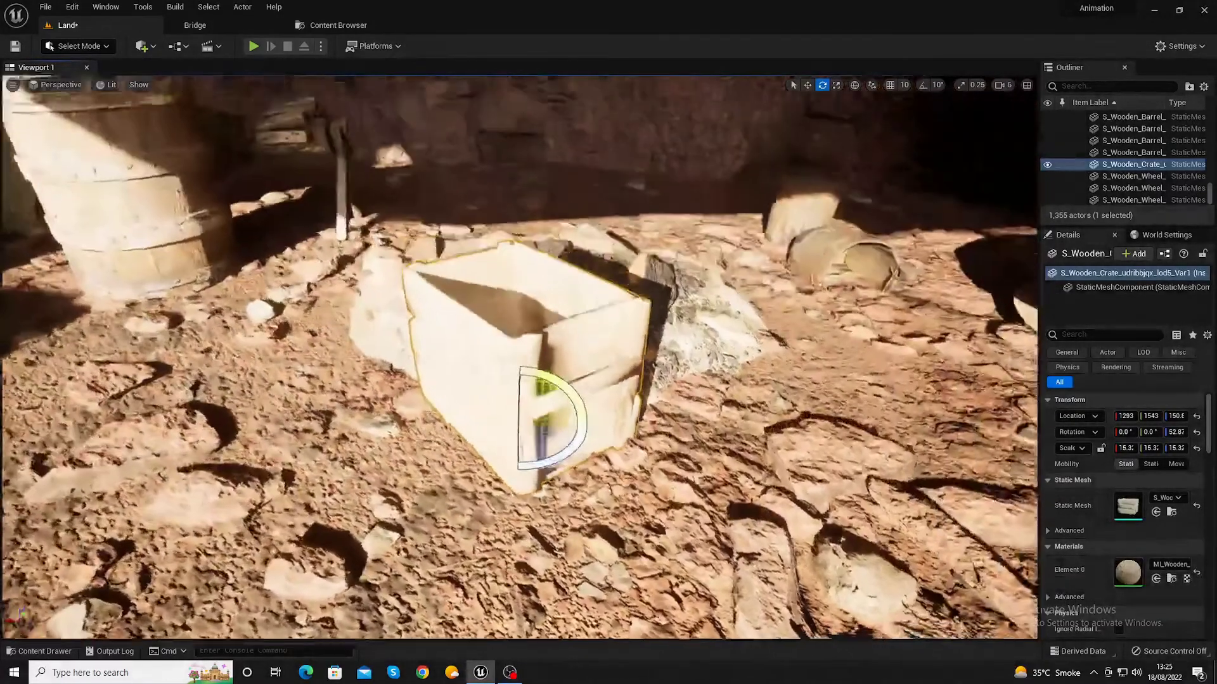
{"action": "key", "text": "r"}
{"action": "key", "text": "w"}
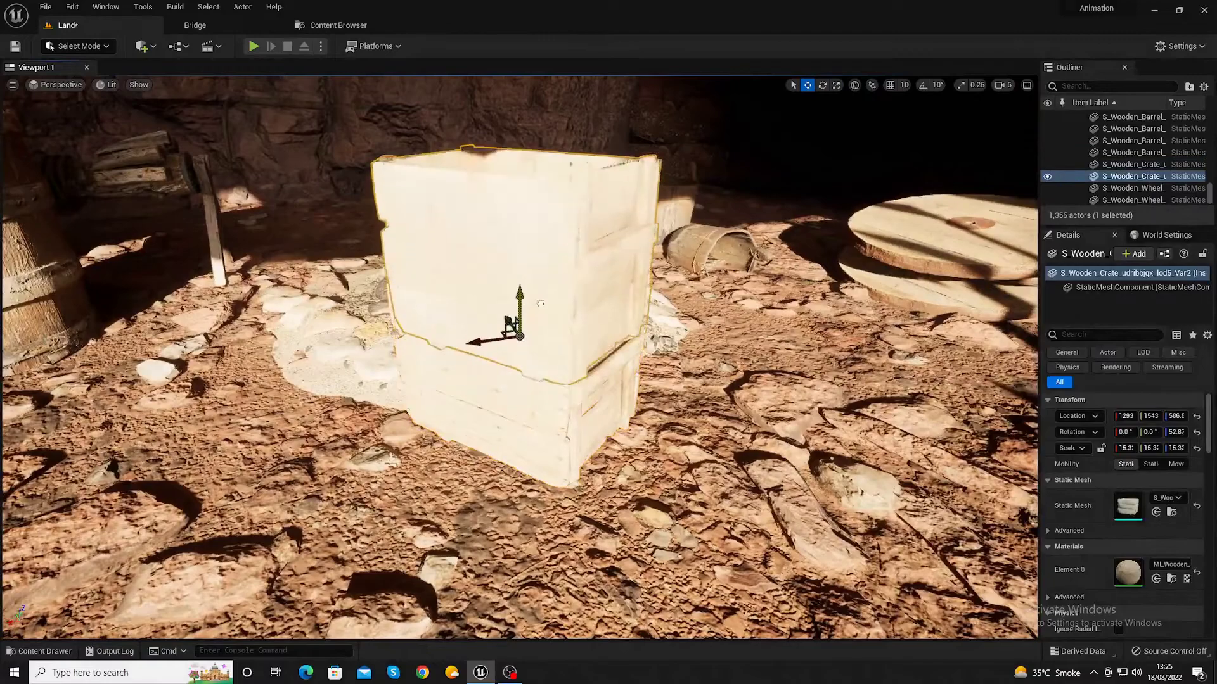
{"action": "key", "text": "e"}
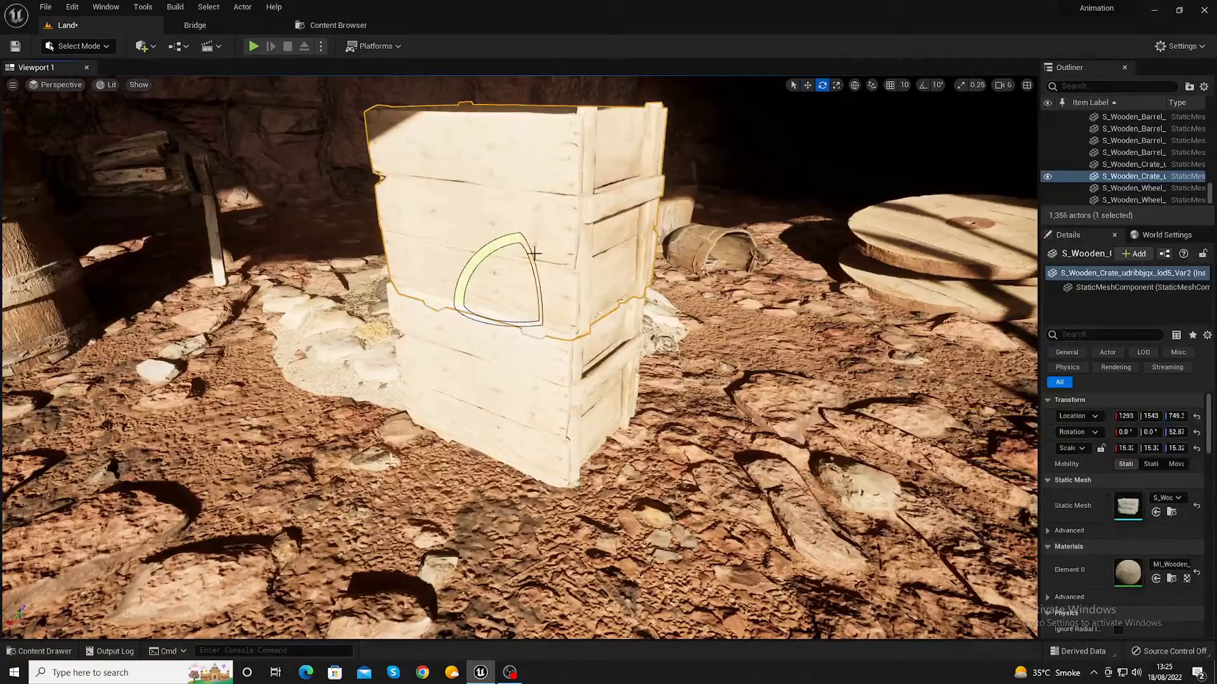